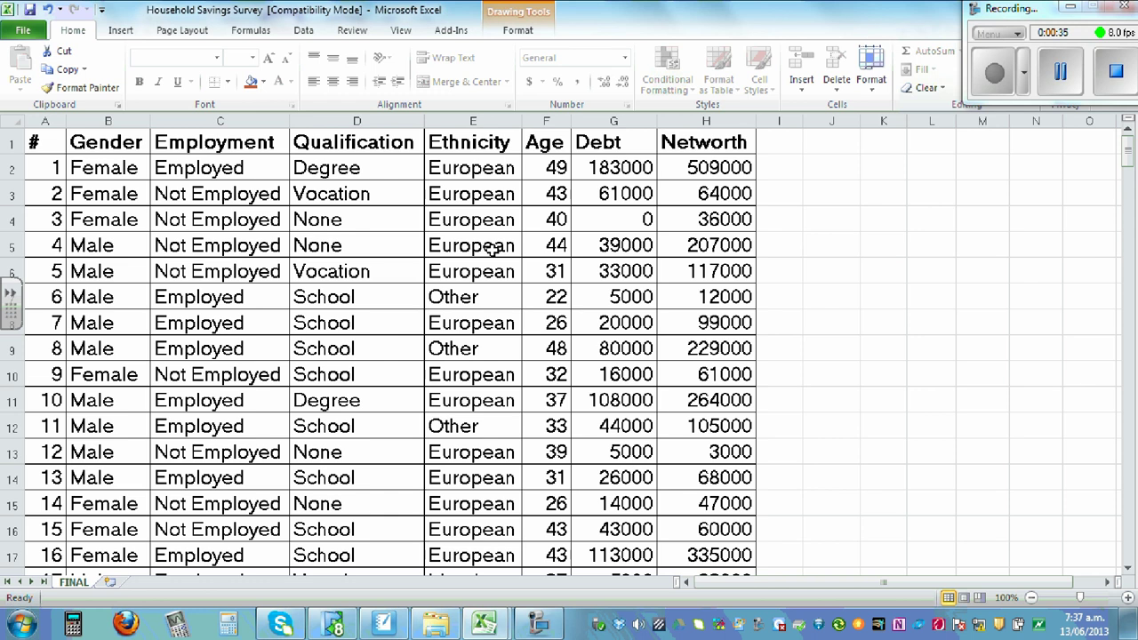
Copy the whole Gender column, header included, from B1 to B301 on the FINAL sheet.
click(96, 144)
drag(96, 144, 142, 534)
drag(125, 633, 126, 529)
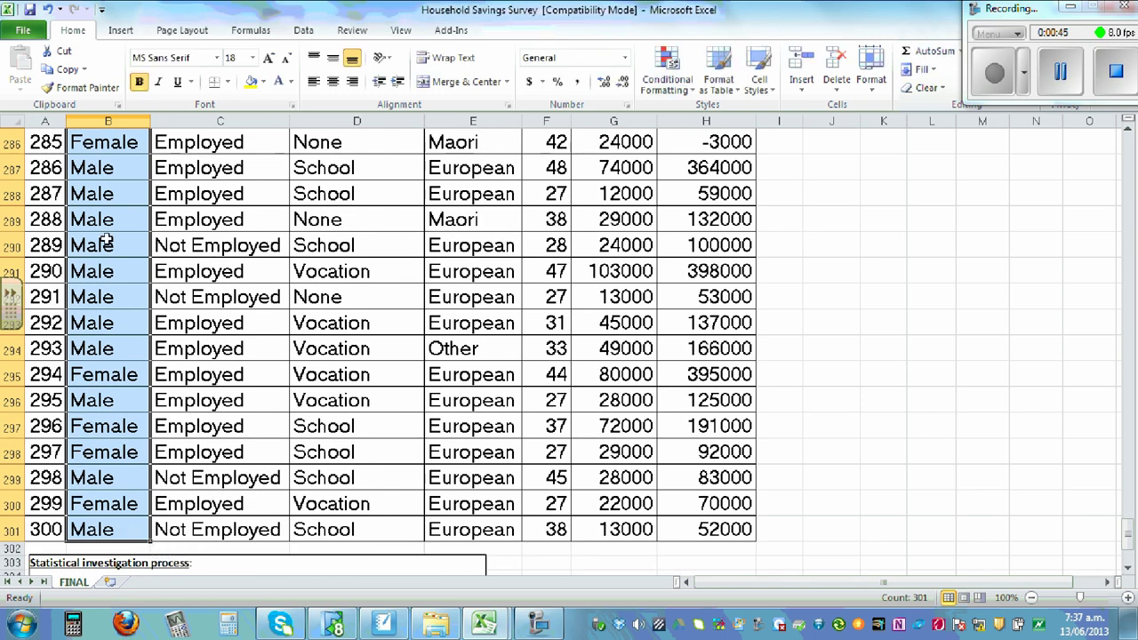
right_click(117, 190)
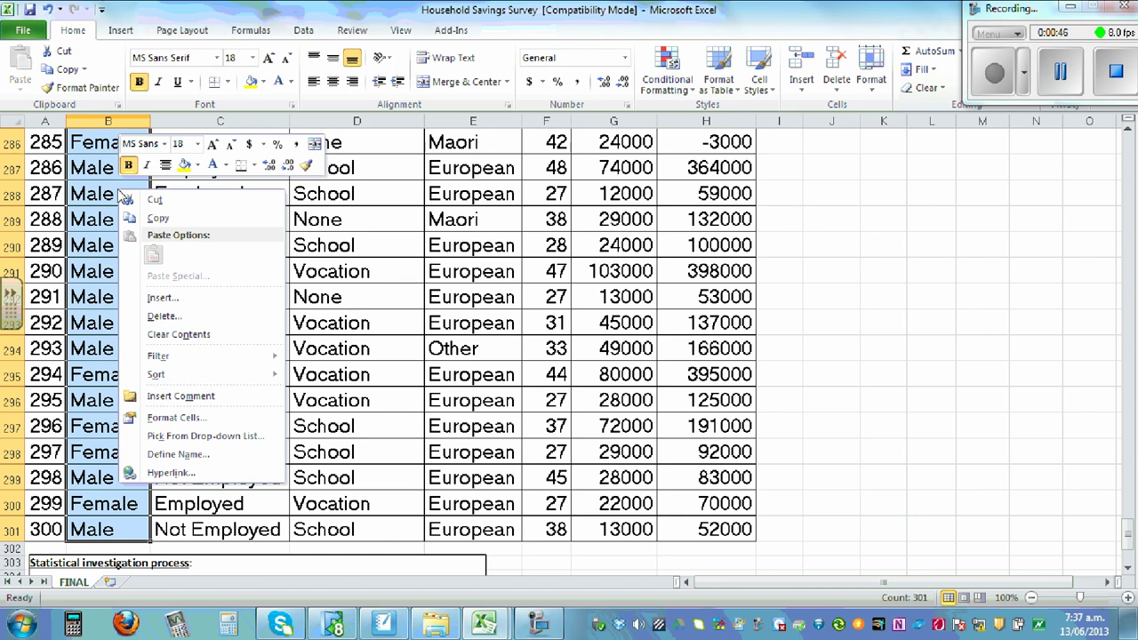
click(158, 219)
Add a new worksheet, paste the gender data starting at B2, and fit column B's width to its contents.
click(110, 581)
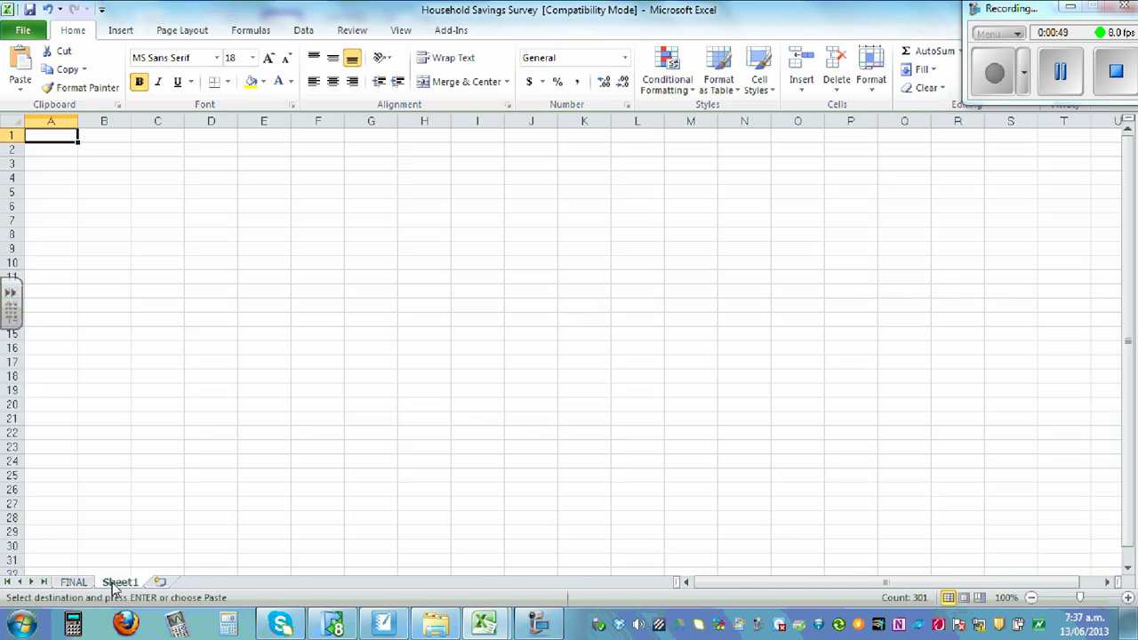
click(103, 148)
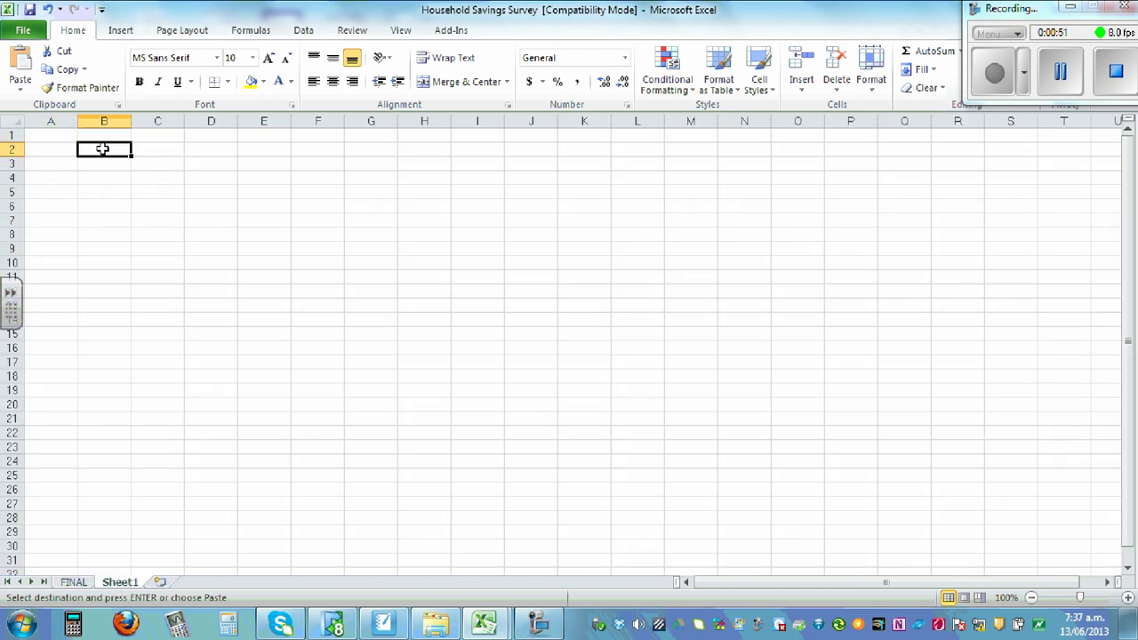
right_click(102, 149)
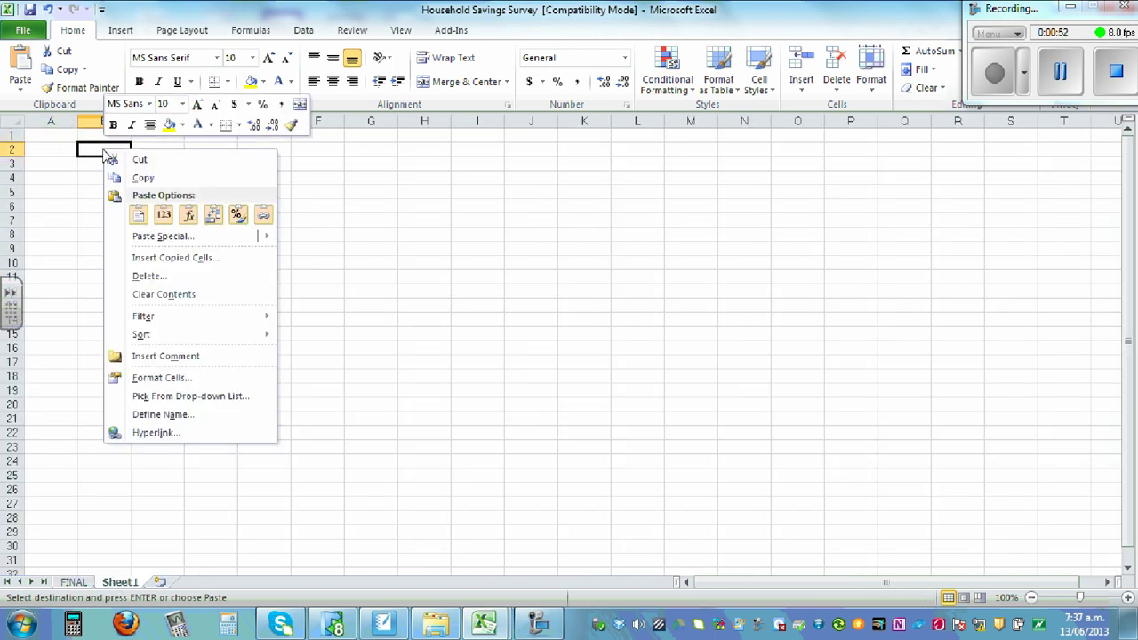
click(113, 214)
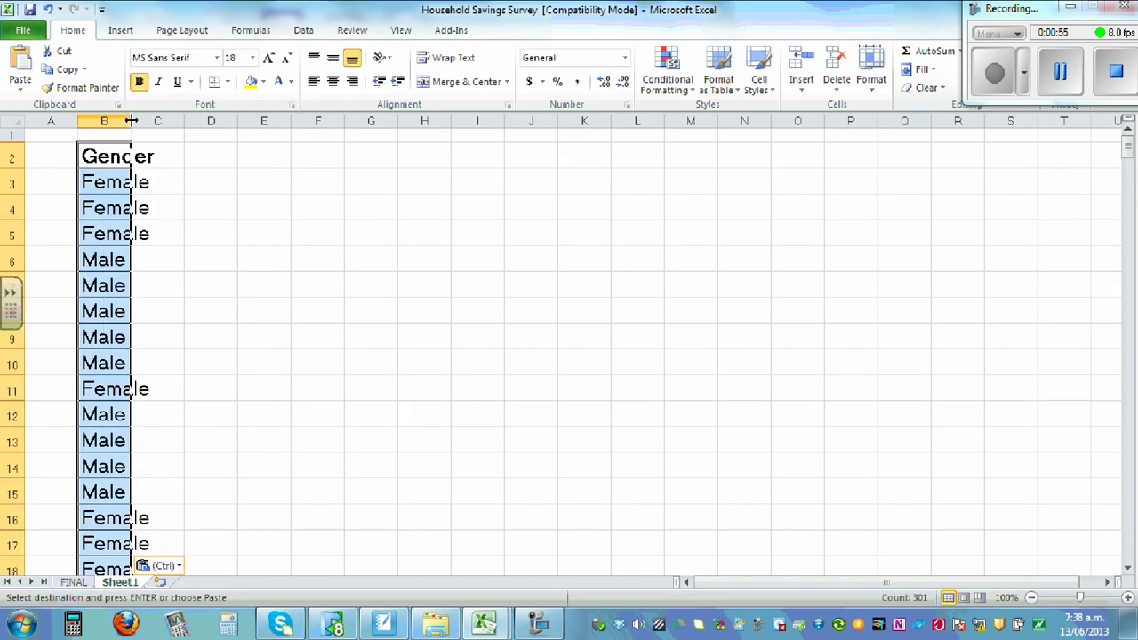
double_click(131, 120)
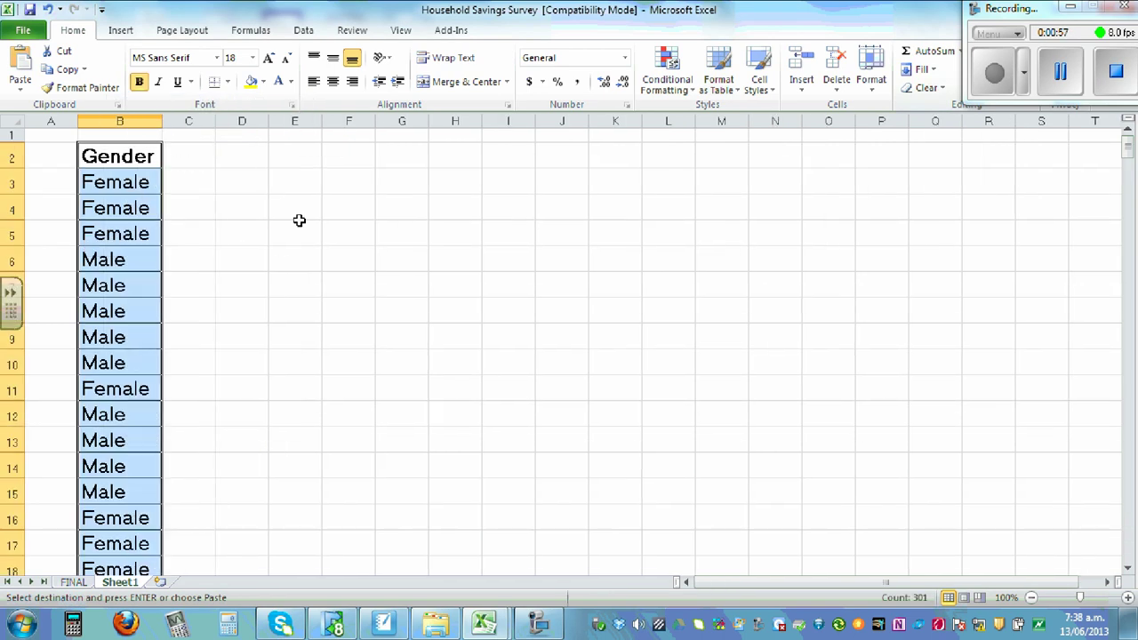
Copy the whole Networth column, header included, from H1 to H301 on the FINAL sheet.
click(74, 582)
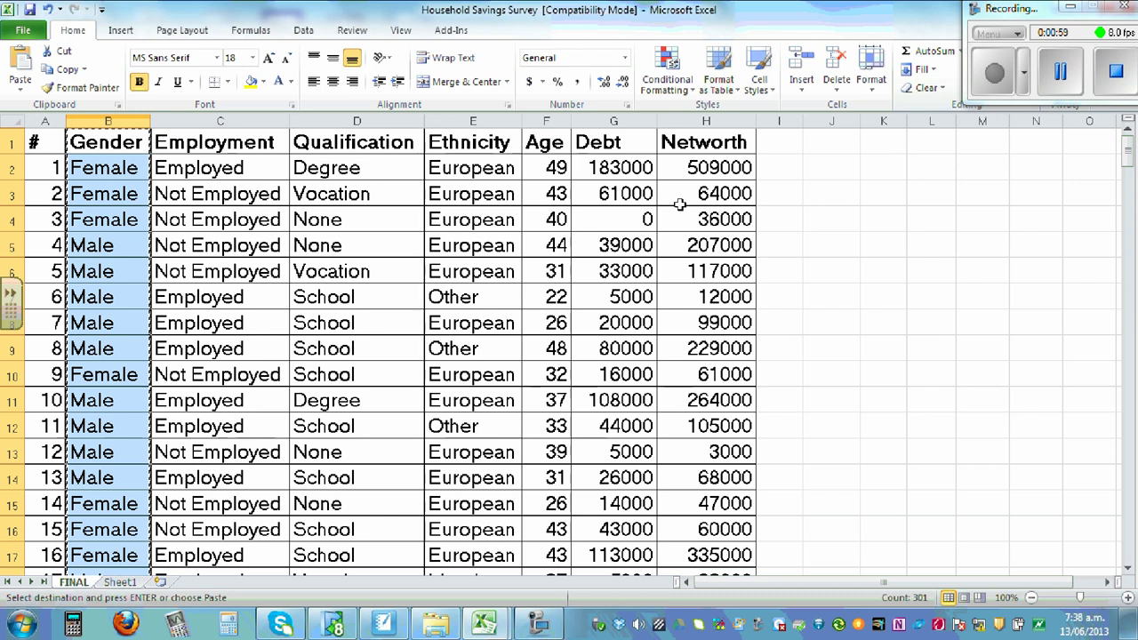
drag(706, 142, 737, 529)
right_click(710, 259)
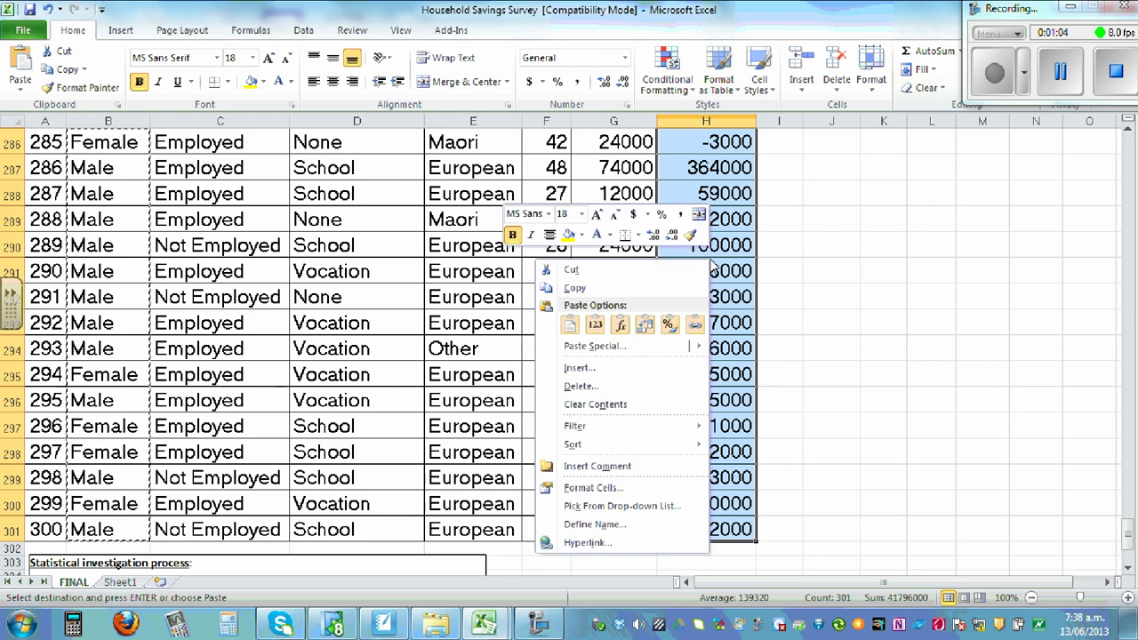
click(574, 288)
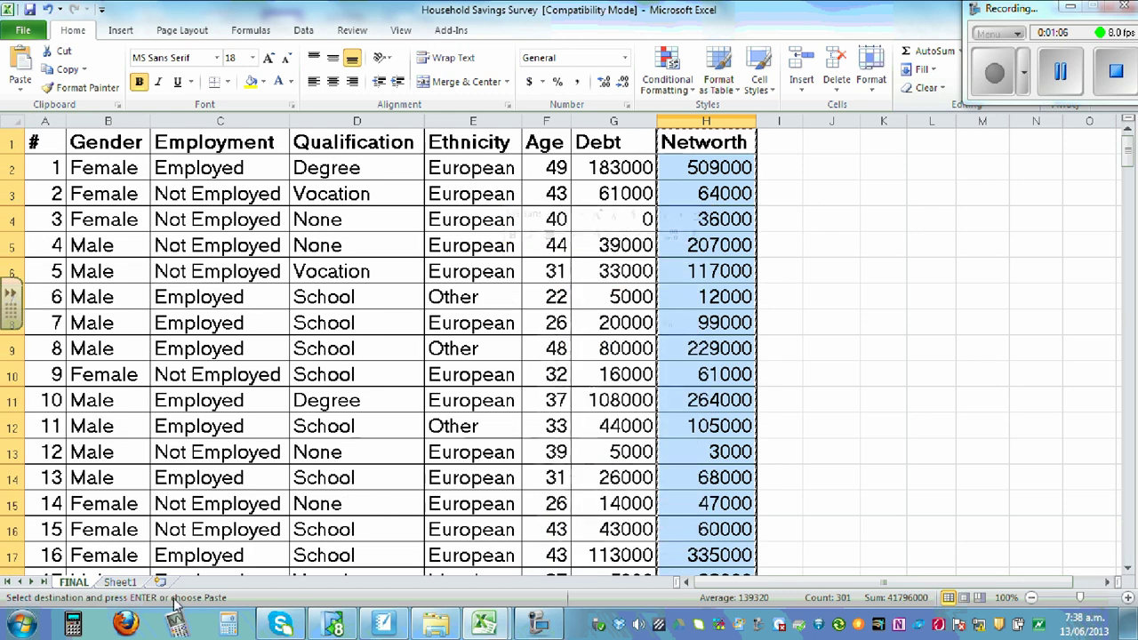
Paste the net worth data beside the genders on Sheet1, starting at C2, and fit column C's width to its contents.
click(120, 582)
click(187, 156)
right_click(189, 158)
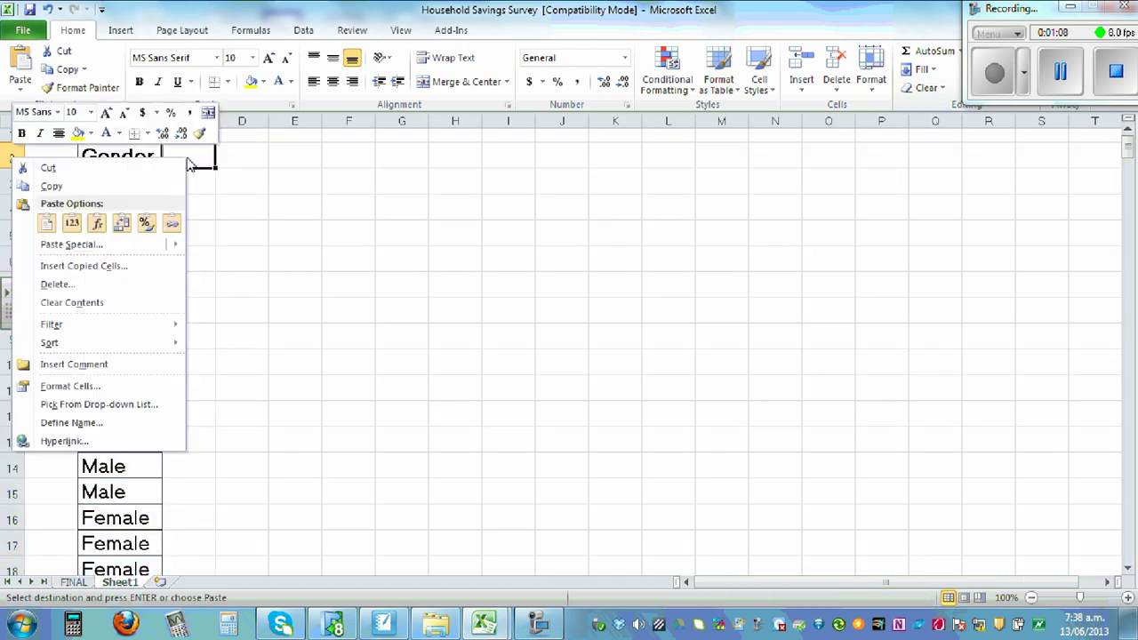
click(47, 226)
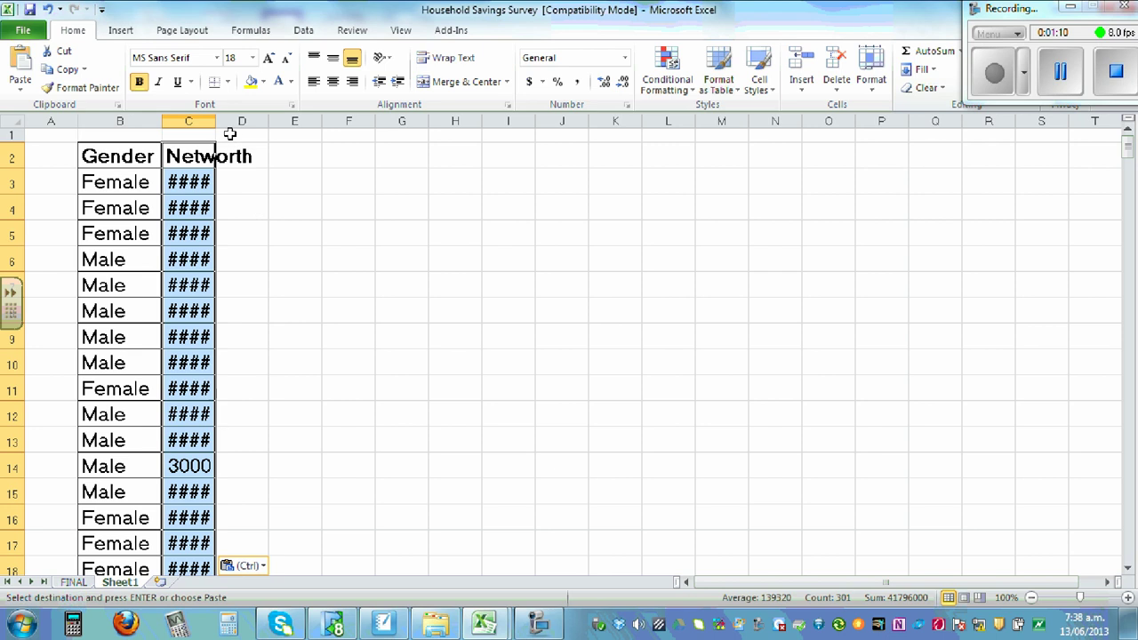
drag(216, 121, 215, 121)
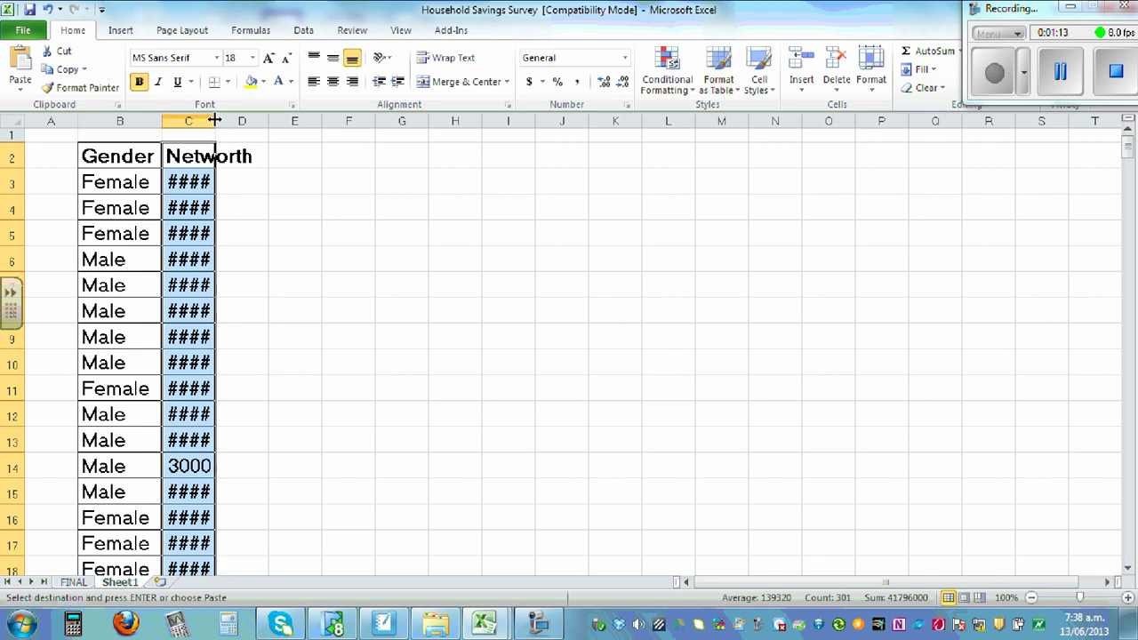
double_click(215, 121)
click(436, 176)
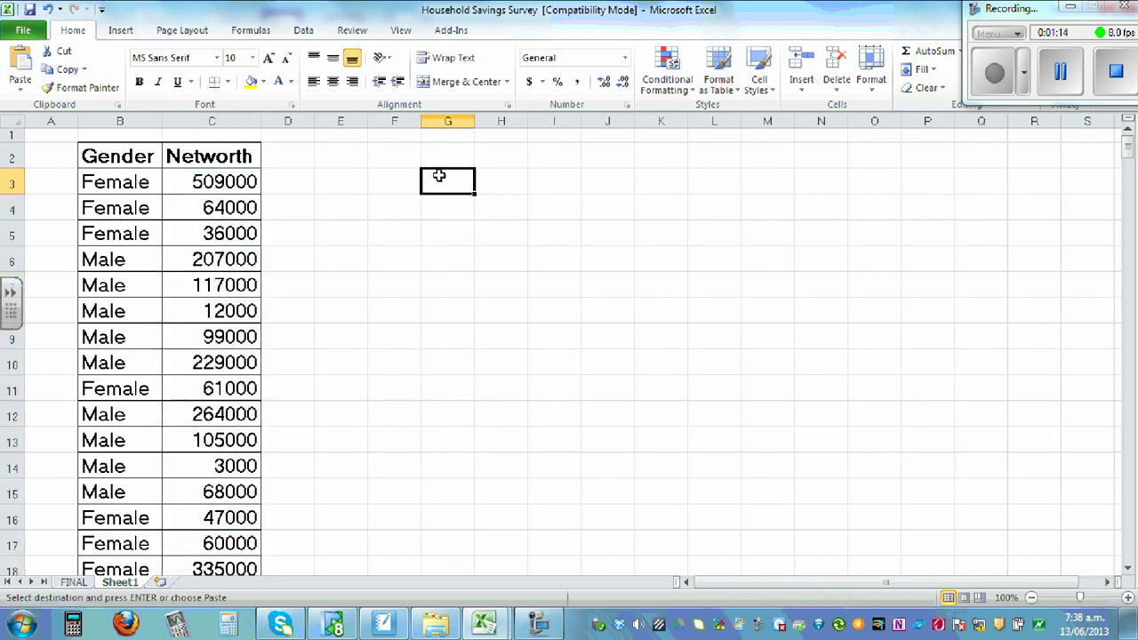
Enter the header "Sr #" in A2 with the serial numbers 1, 2 and 3 in the cells below it.
click(64, 159)
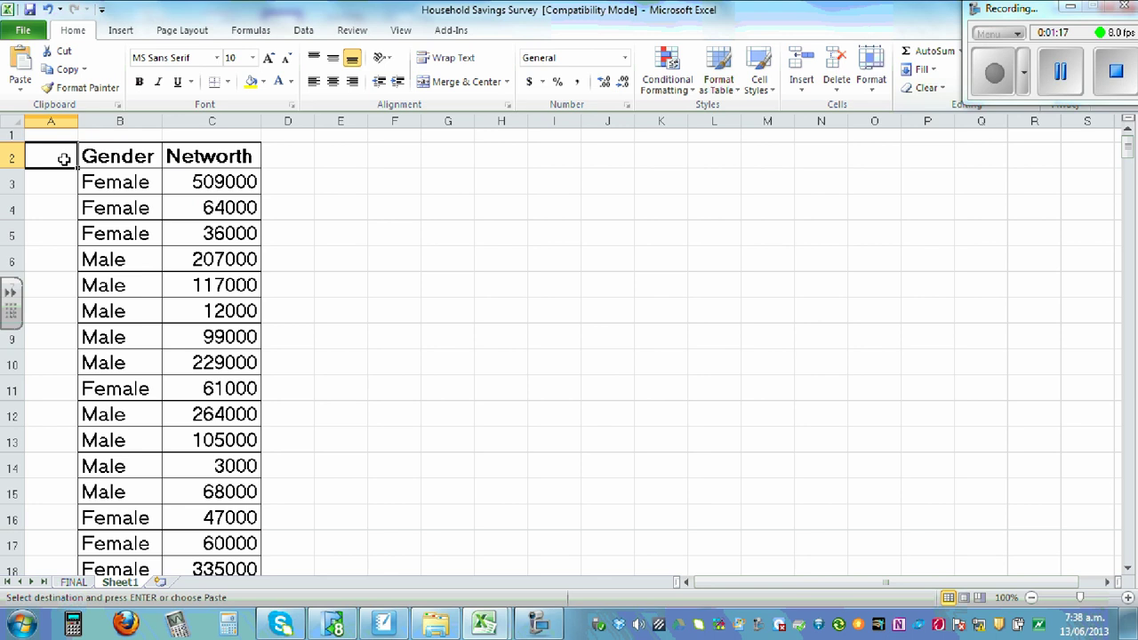
text(s)
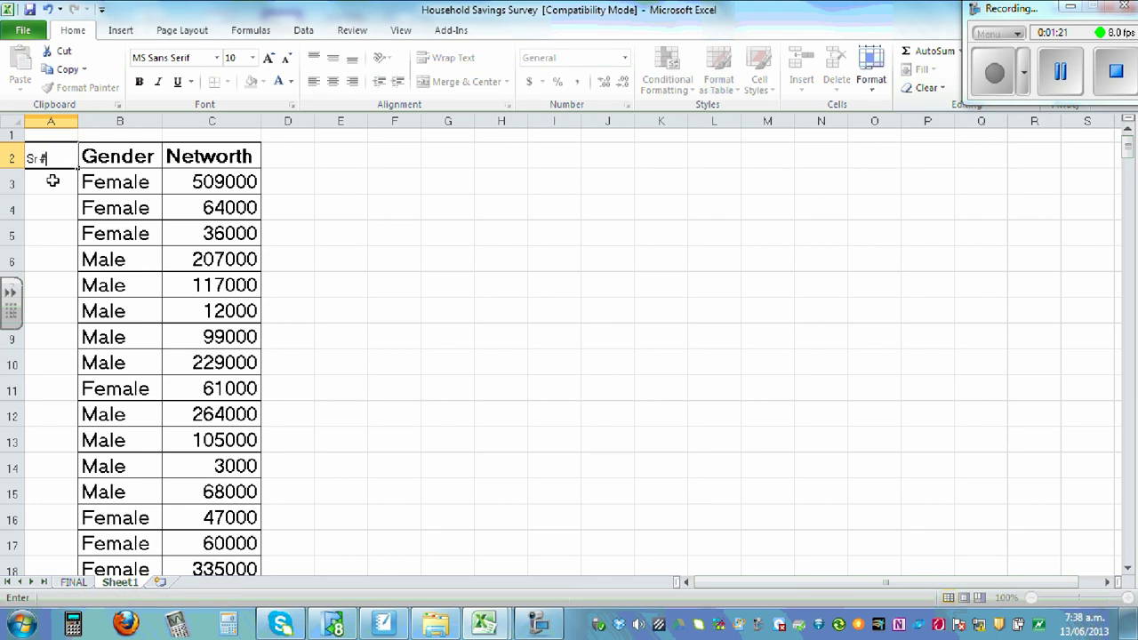
key(Return)
text(1)
key(Return)
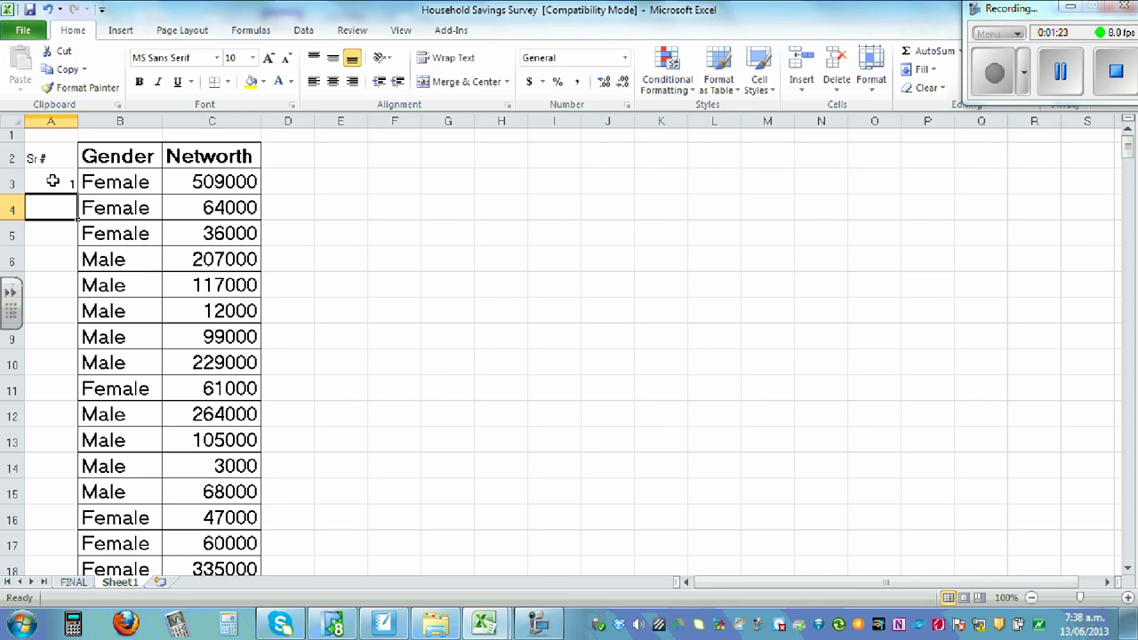
text(2)
key(Return)
text(3)
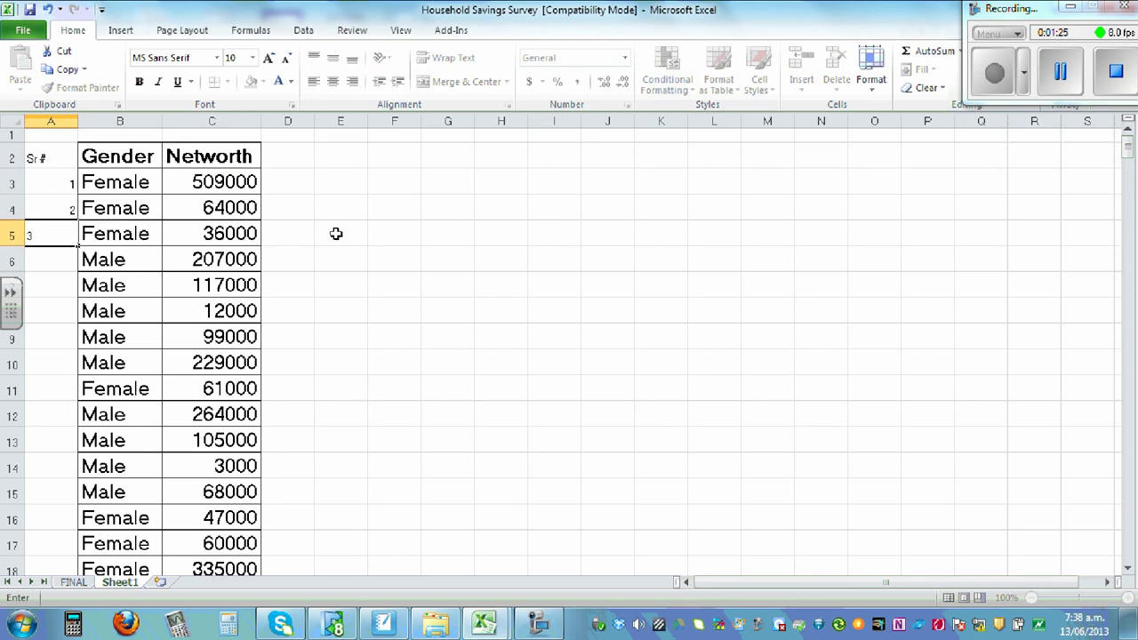
click(487, 222)
Fill the serial number series from A3:A5 down column A to the last row of data.
drag(62, 183, 55, 233)
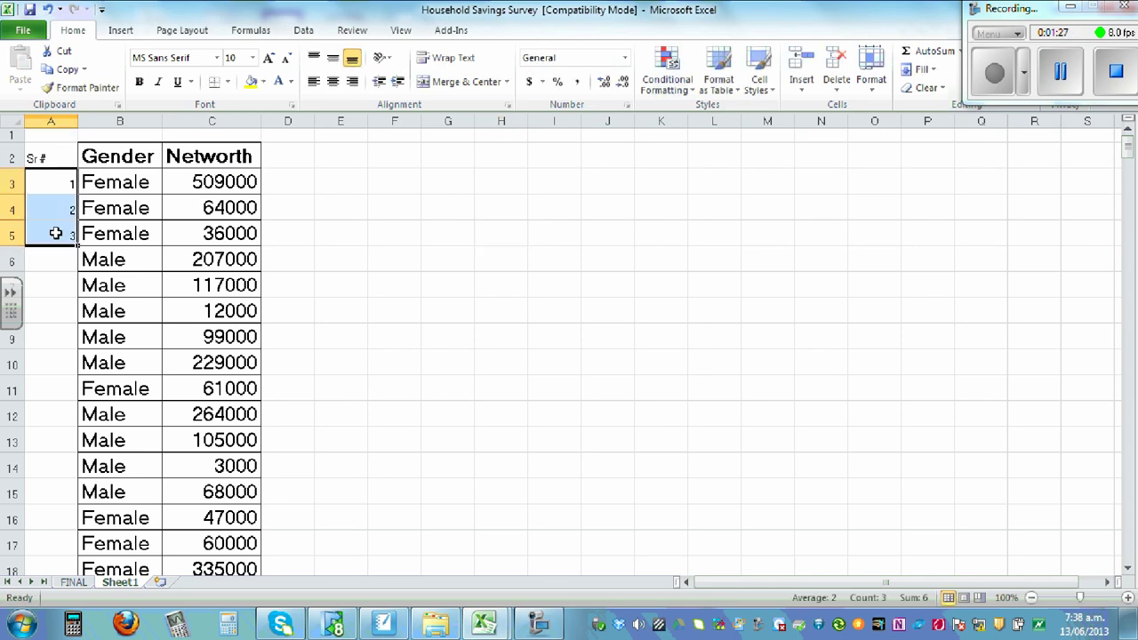
double_click(77, 242)
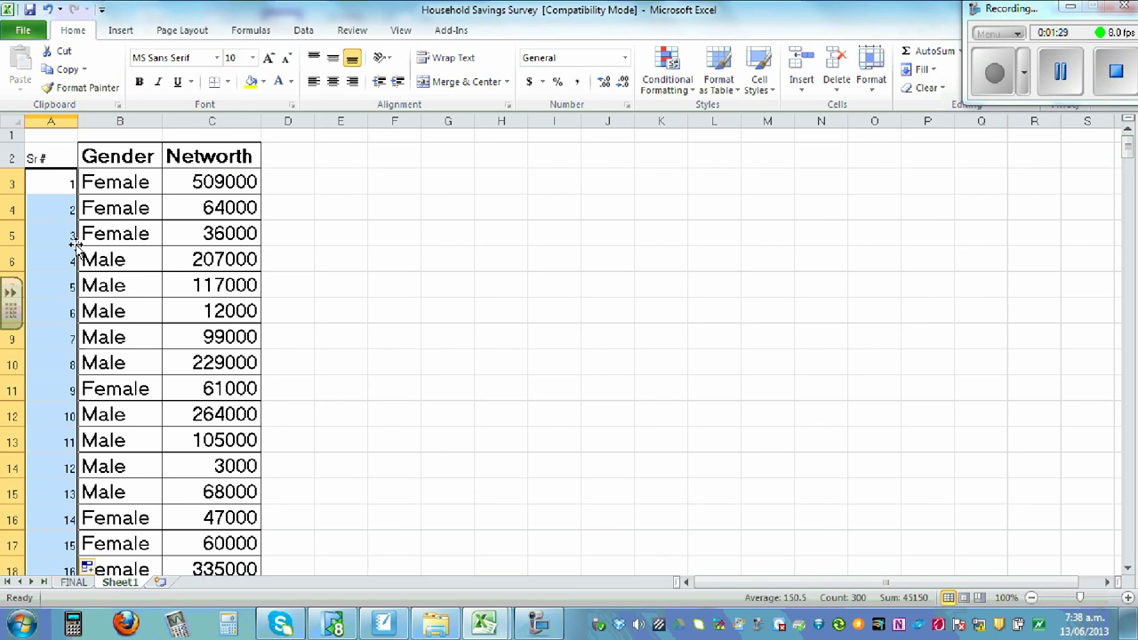
scroll(391, 282, down, 6)
scroll(398, 279, down, 8)
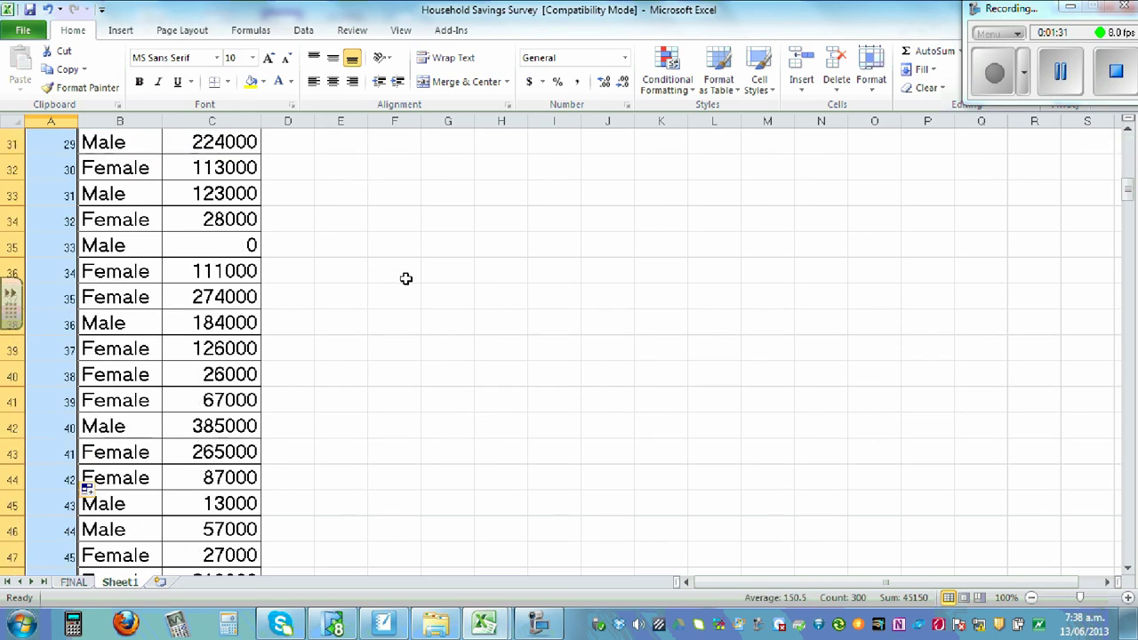
scroll(436, 272, up, 5)
scroll(436, 272, up, 9)
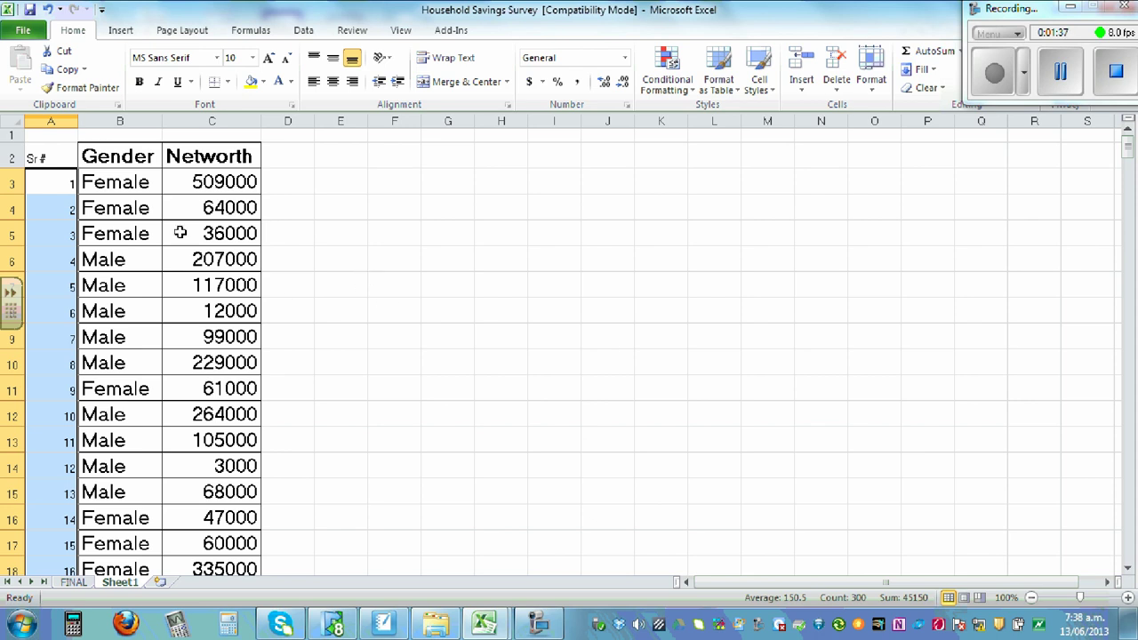
Sort the Gender and Networth data in B2:C302 by gender in ascending order, leaving the serial numbers out of the sort.
drag(123, 156, 85, 532)
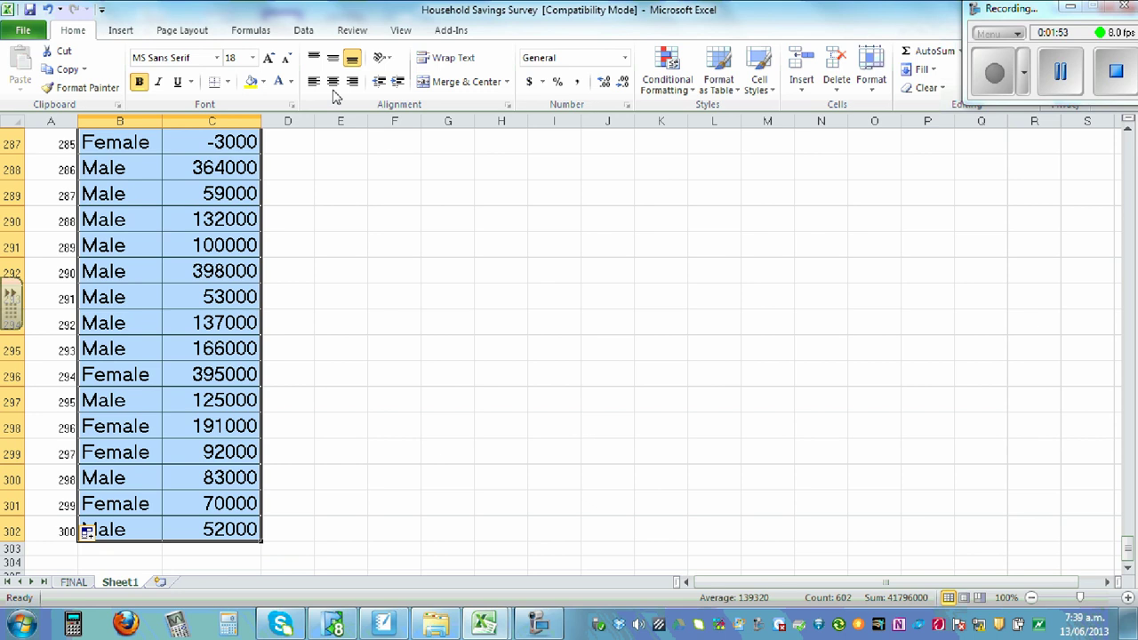
click(303, 31)
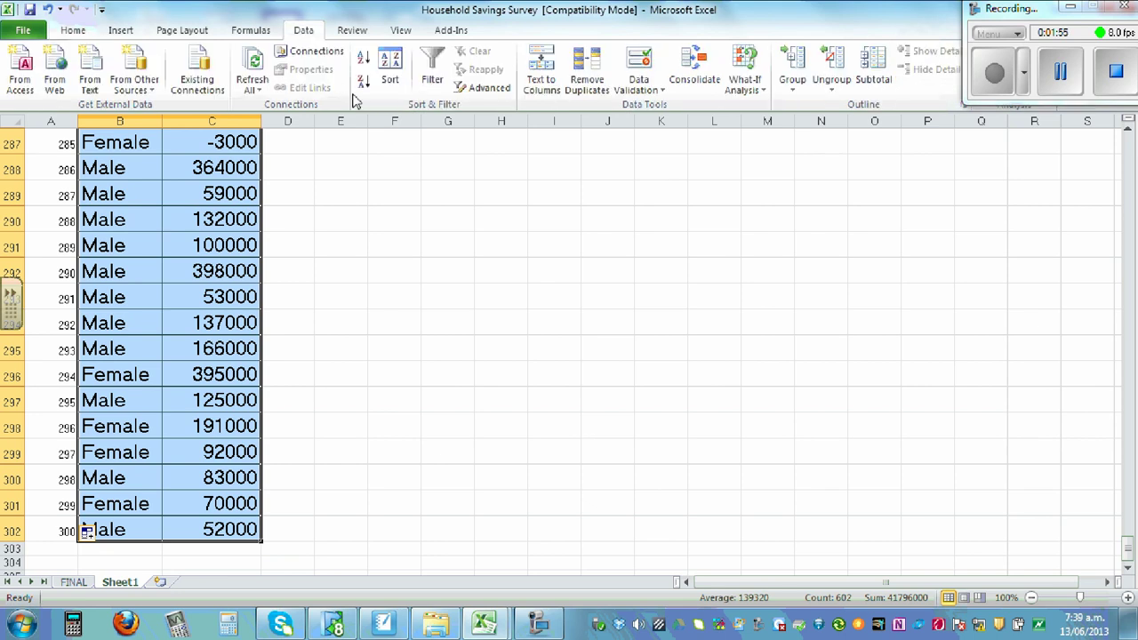
click(365, 60)
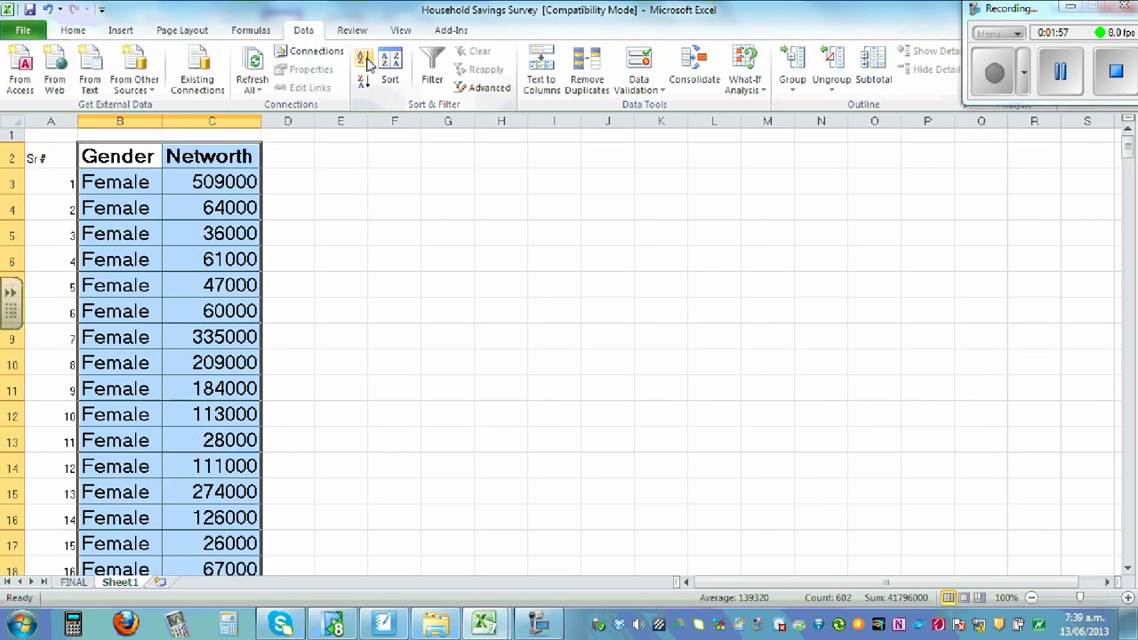
click(600, 255)
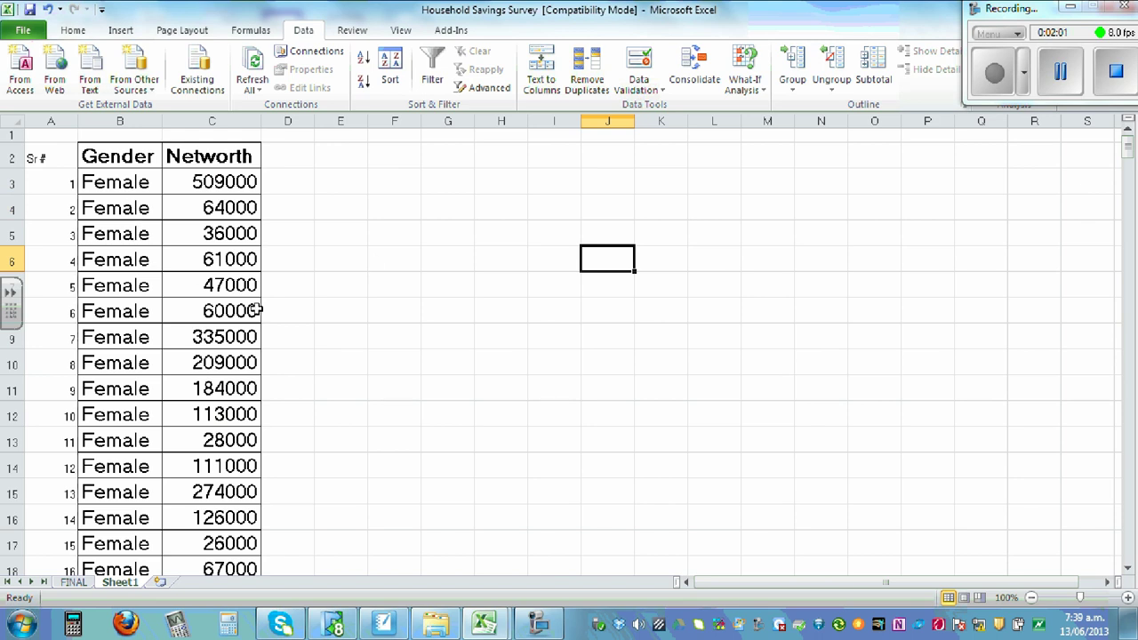
Examine the sorted list to find where the Female rows end and the Male rows begin.
scroll(299, 290, down, 5)
scroll(464, 283, down, 16)
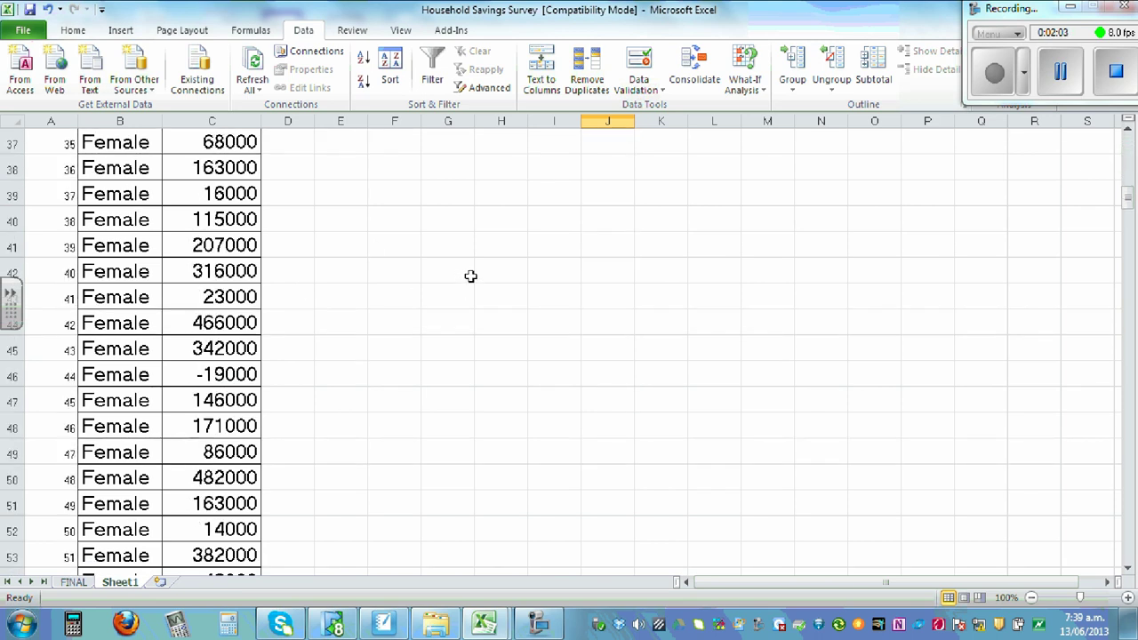
scroll(471, 274, down, 16)
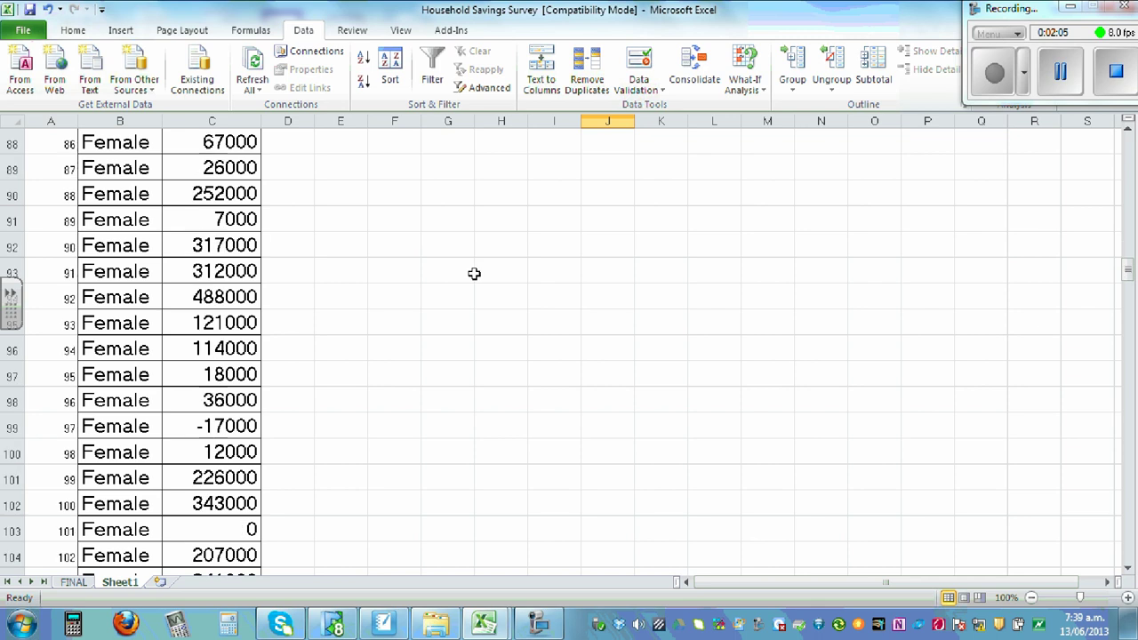
scroll(482, 270, down, 8)
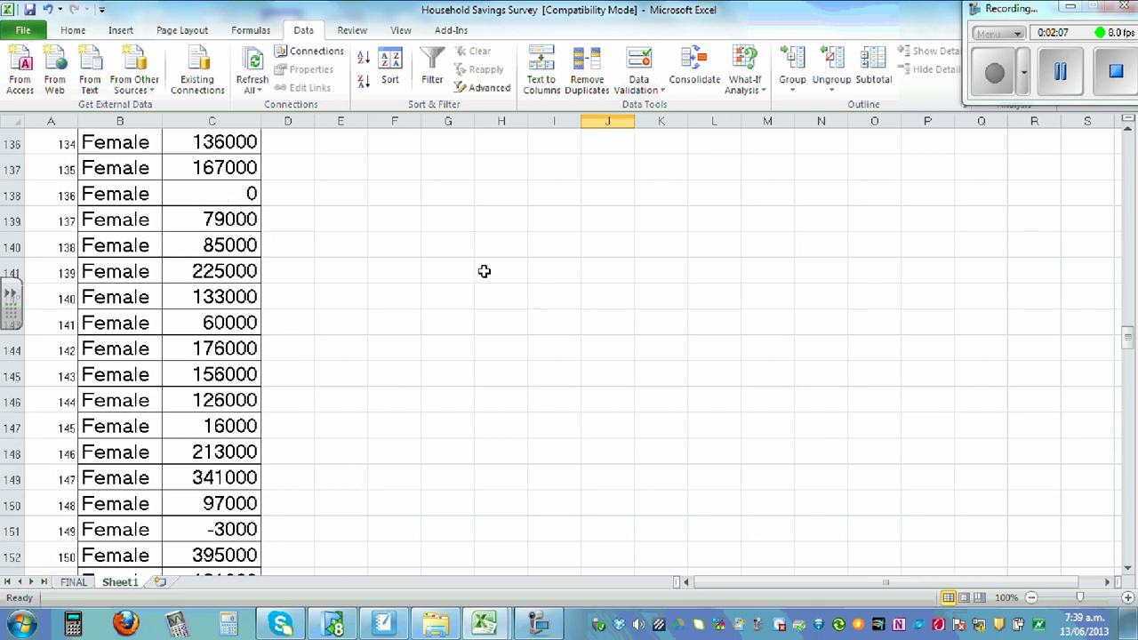
scroll(484, 271, down, 4)
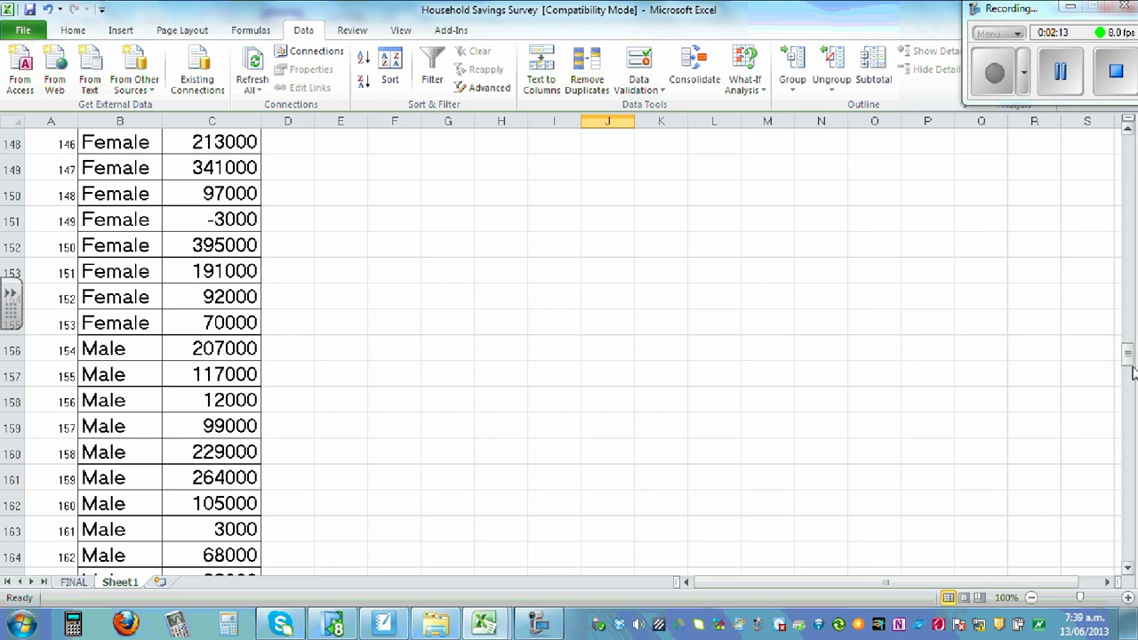
drag(1127, 354, 1129, 141)
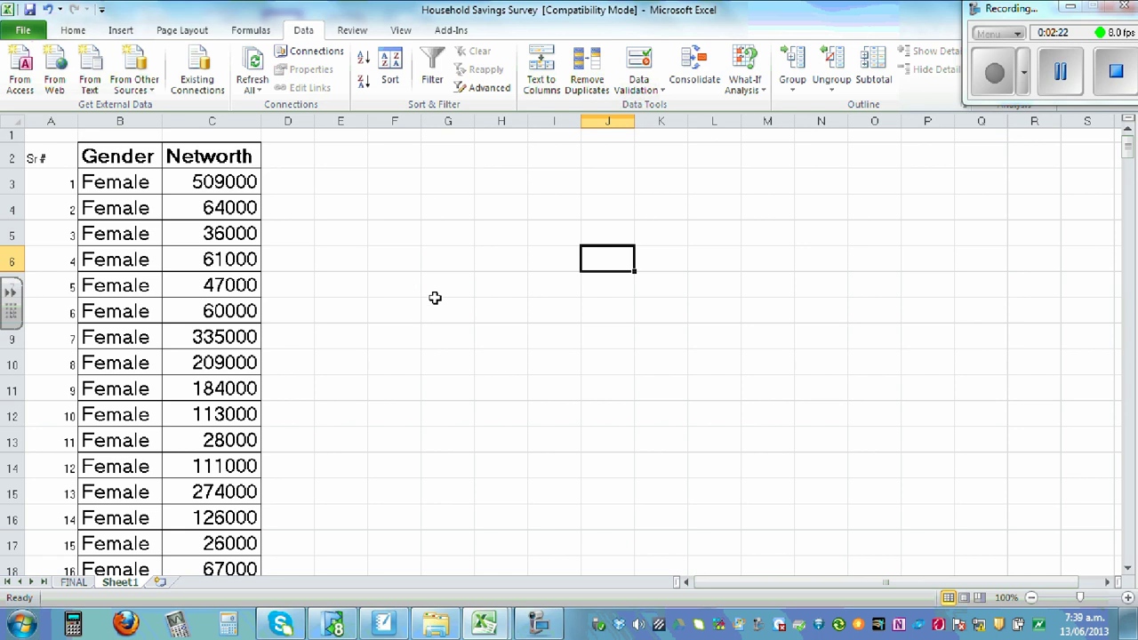
Widen columns G and E to make room beside the data, and select cell E7.
drag(474, 122, 506, 122)
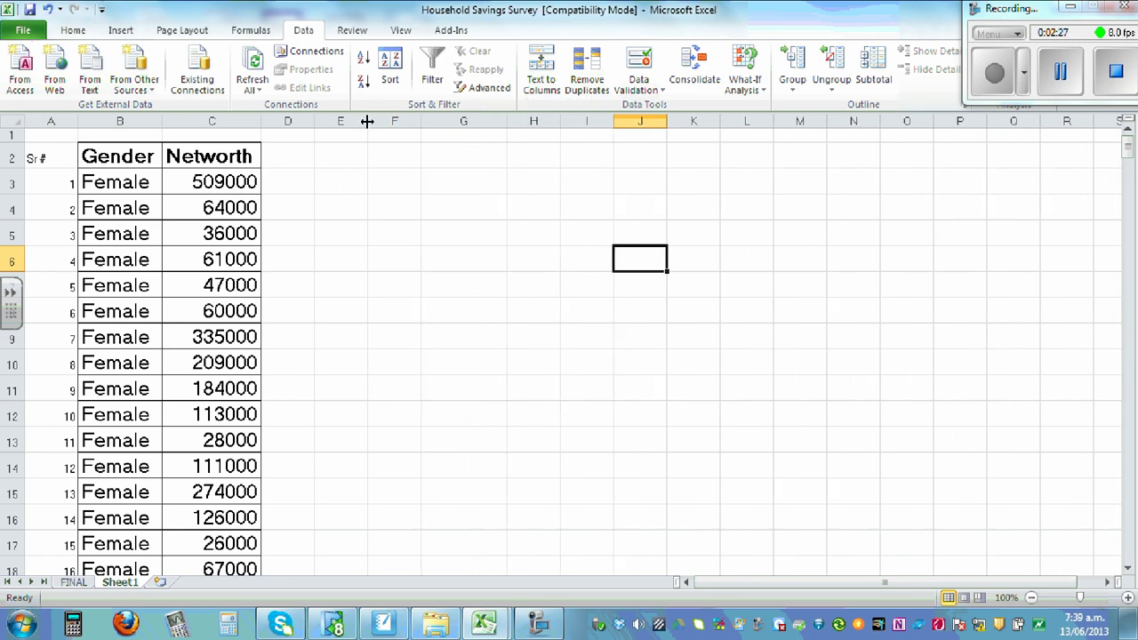
drag(367, 122, 426, 117)
click(365, 283)
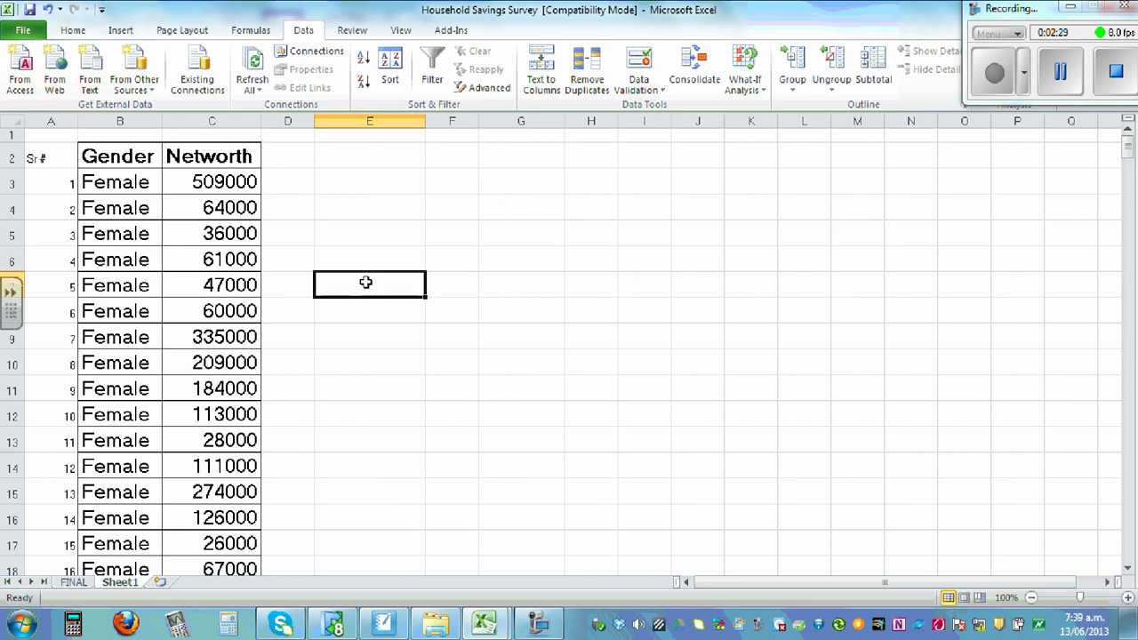
Enter the label Min in cell E7 with the font size set to 24.
text(M)
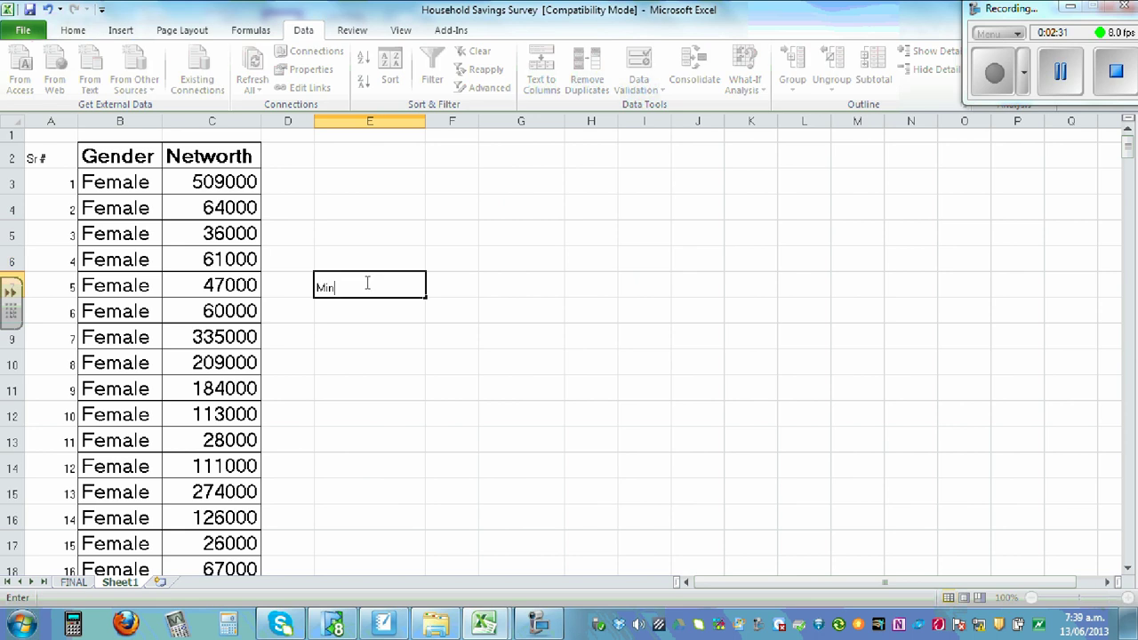
text(in)
key(BackSpace)
click(72, 30)
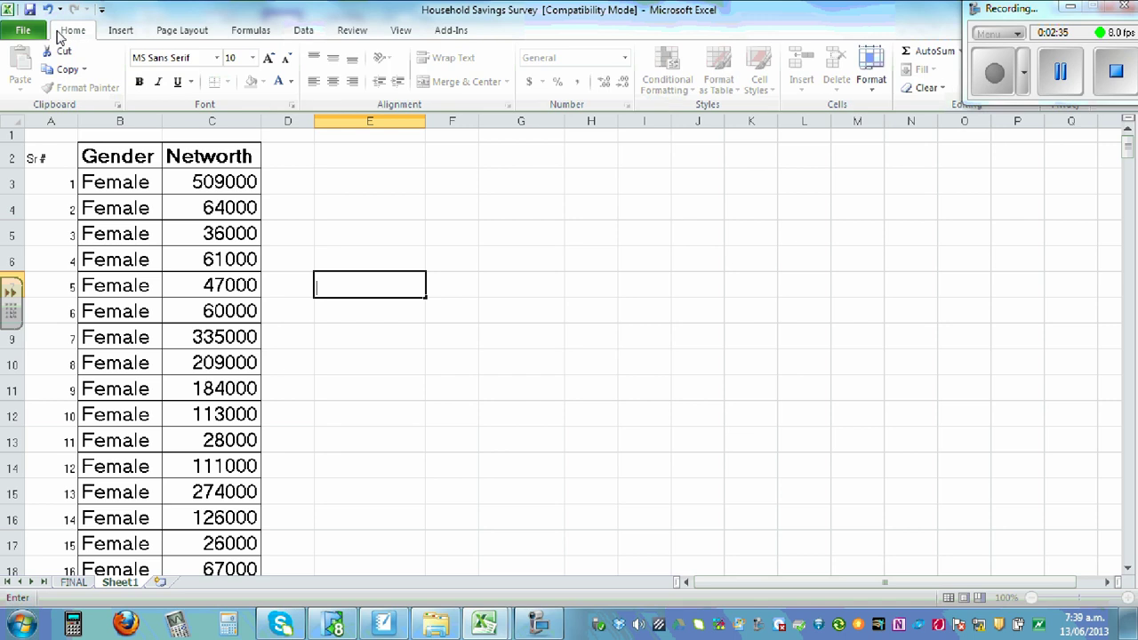
click(253, 58)
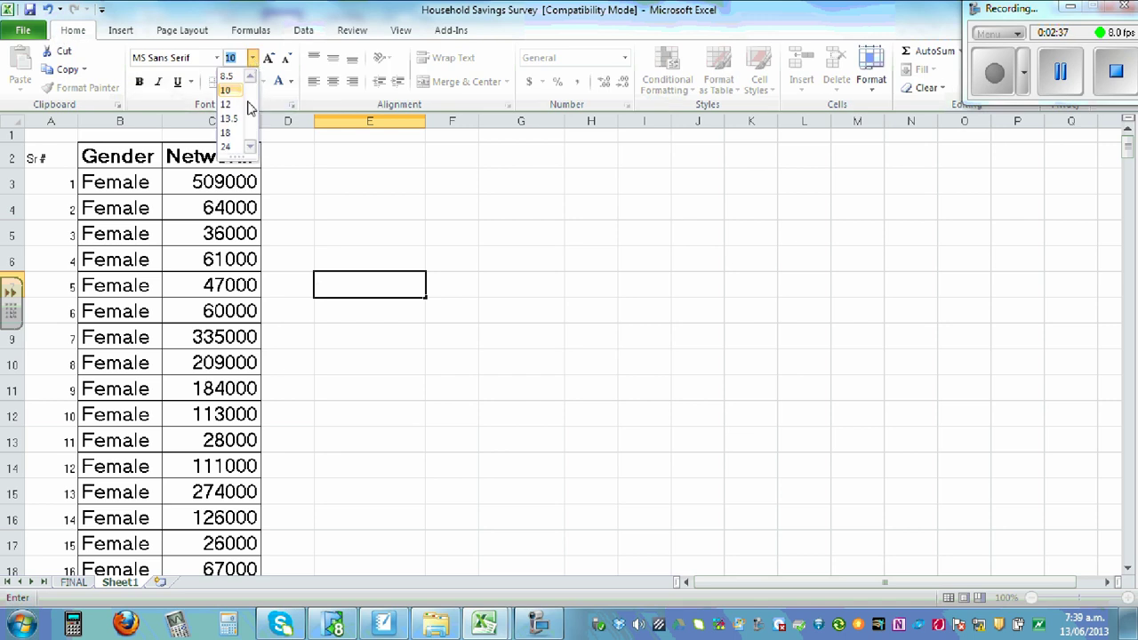
click(227, 147)
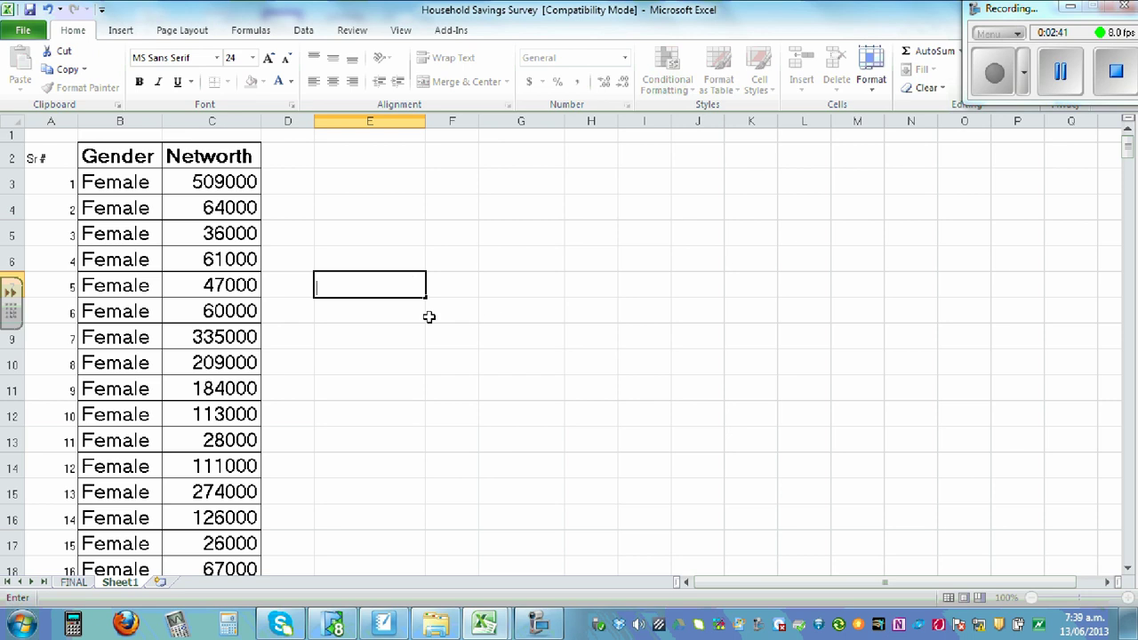
text(Min)
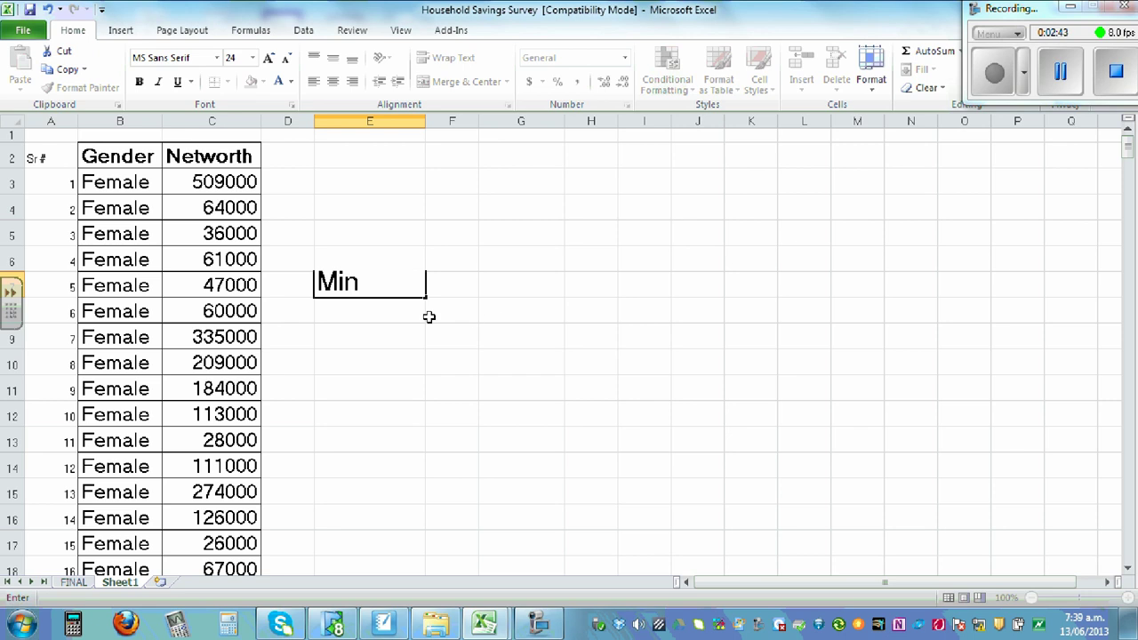
key(Return)
Enter the labels LQ, Med, UQ and Max in cells E8 to E11 below Min.
text(L)
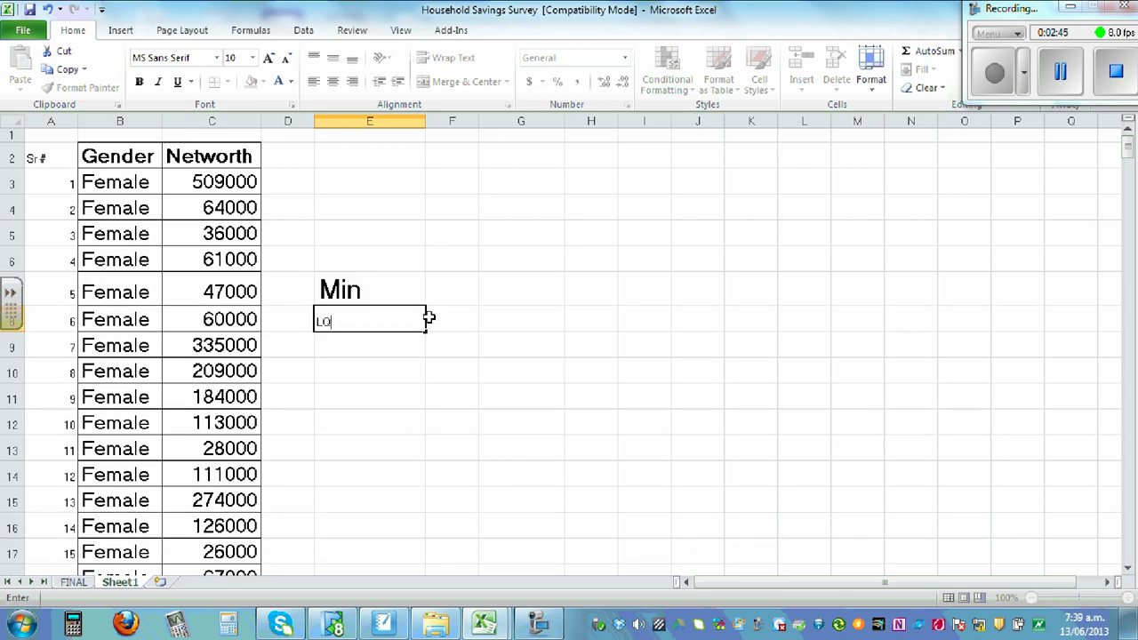
text(Q)
key(Return)
text(Me)
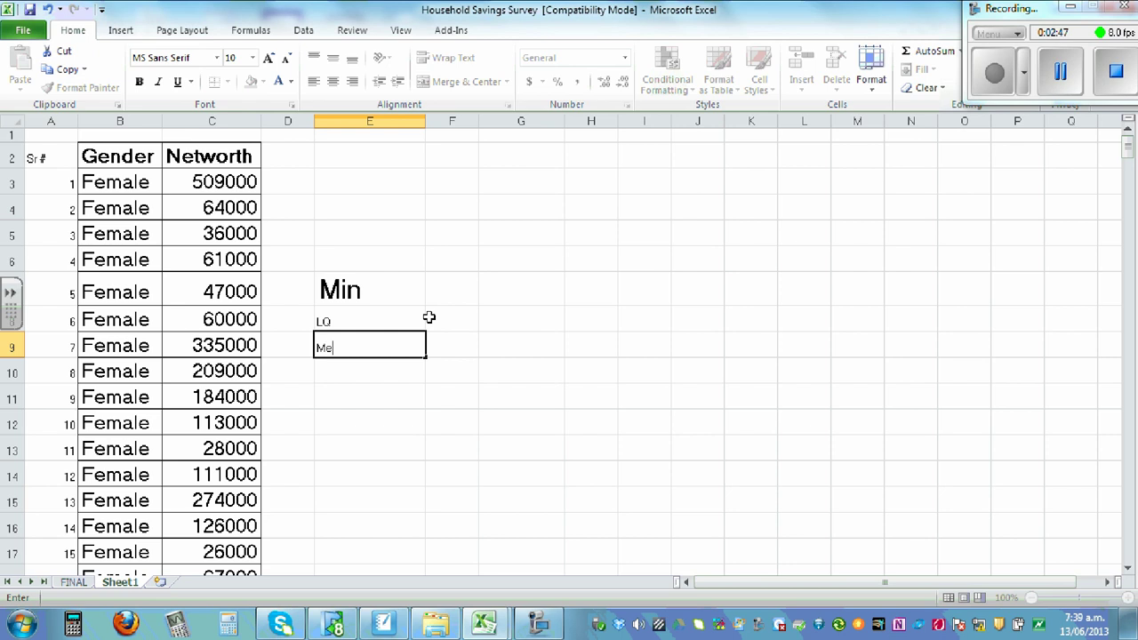
text(d)
key(Return)
text(U)
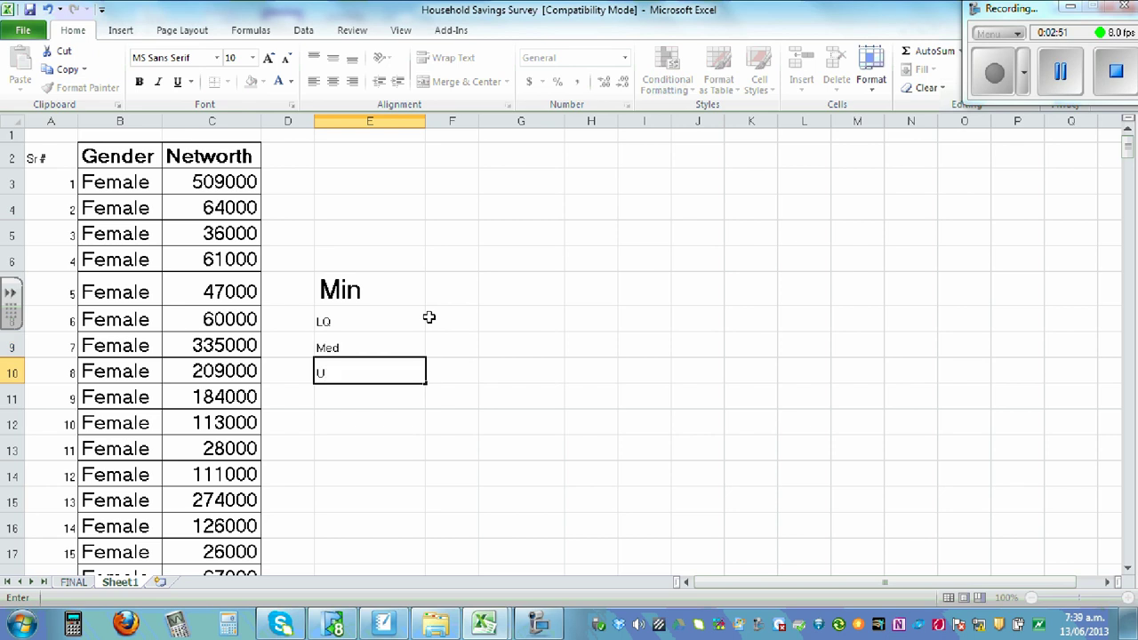
text(Q)
key(Return)
text(M)
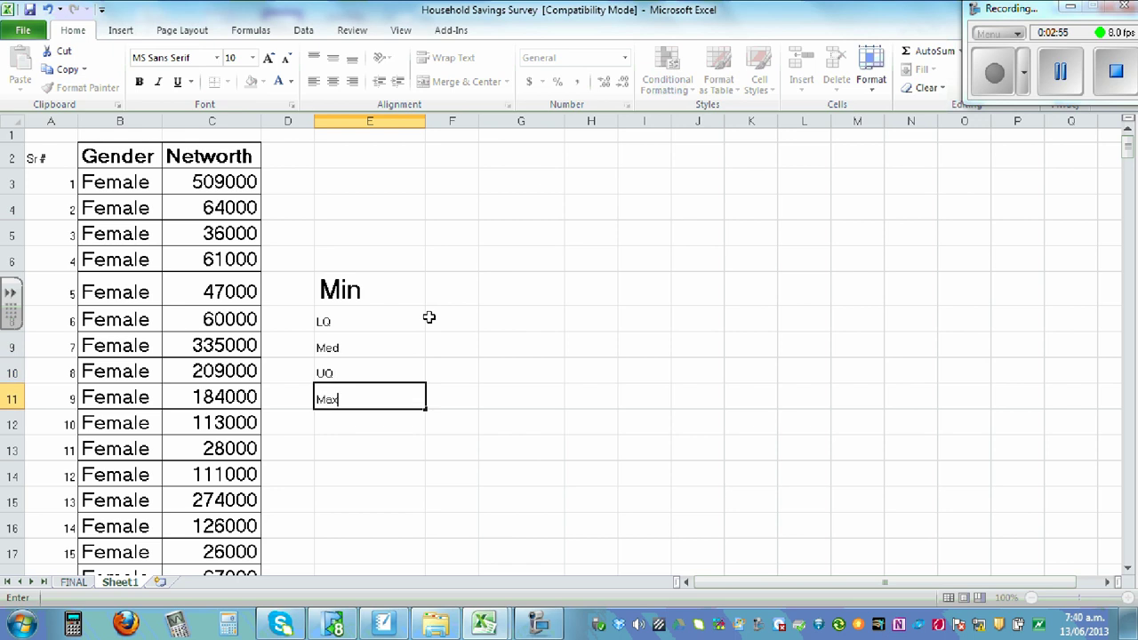
text(ax)
click(466, 330)
Set the font size of the labels in E7:E11 to 24.
drag(329, 286, 368, 398)
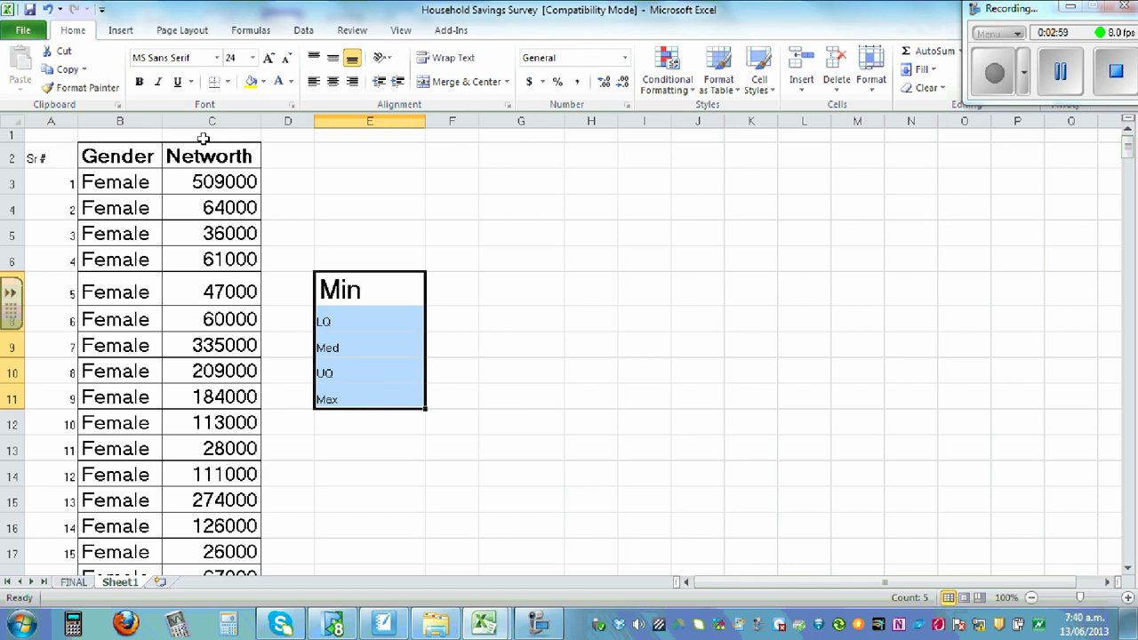
click(254, 58)
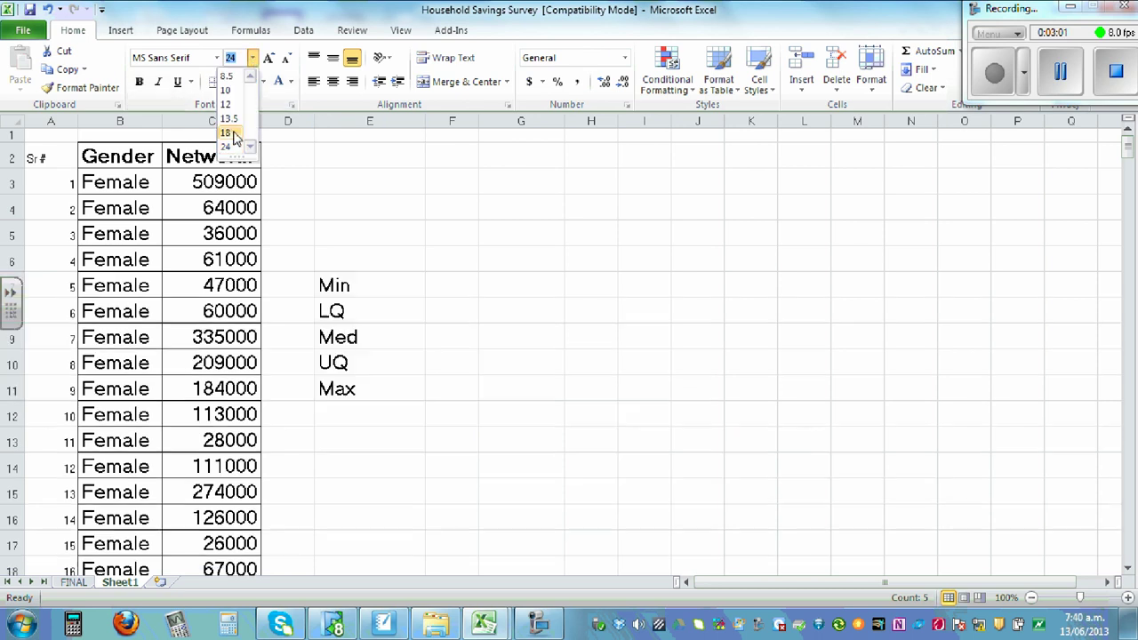
click(233, 148)
click(558, 283)
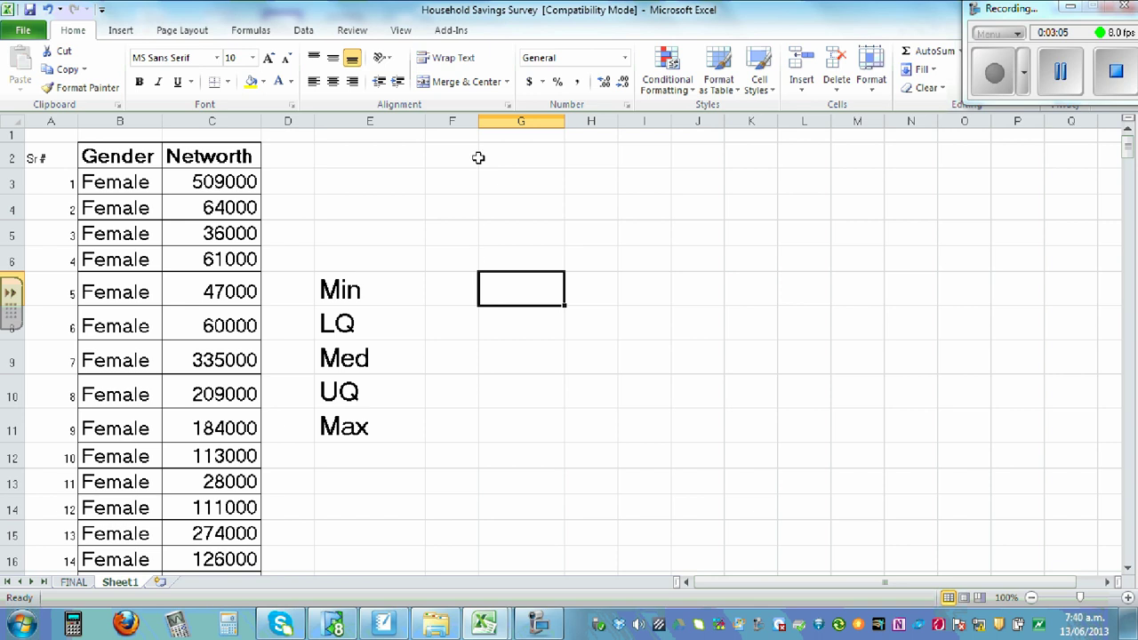
Widen columns F and G beside the summary labels.
drag(478, 121, 513, 121)
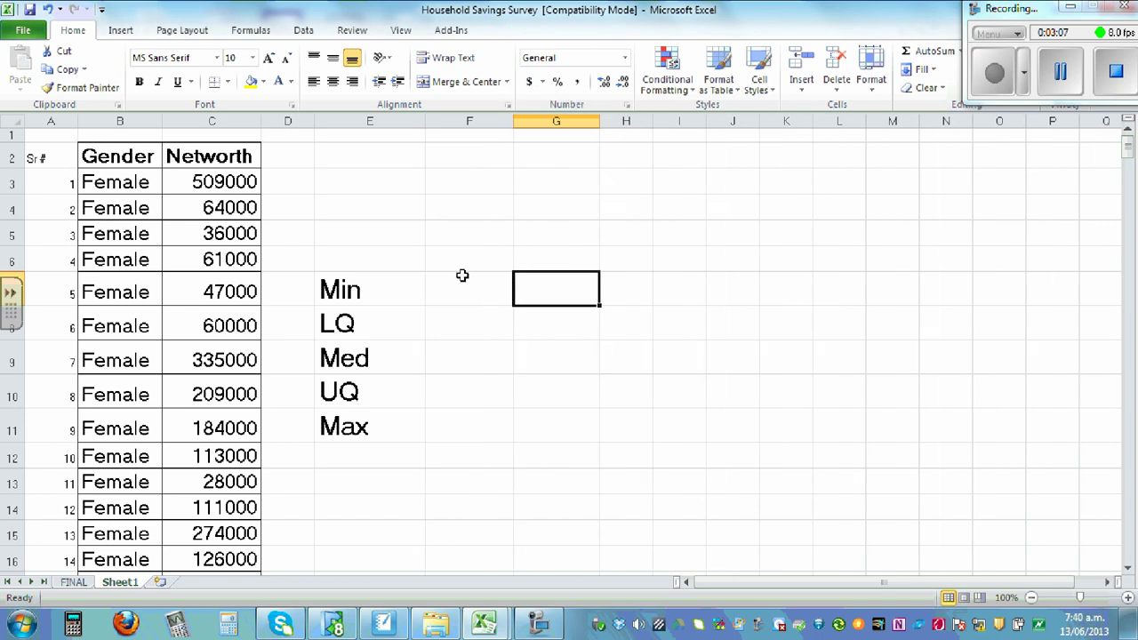
click(463, 275)
drag(600, 121, 625, 120)
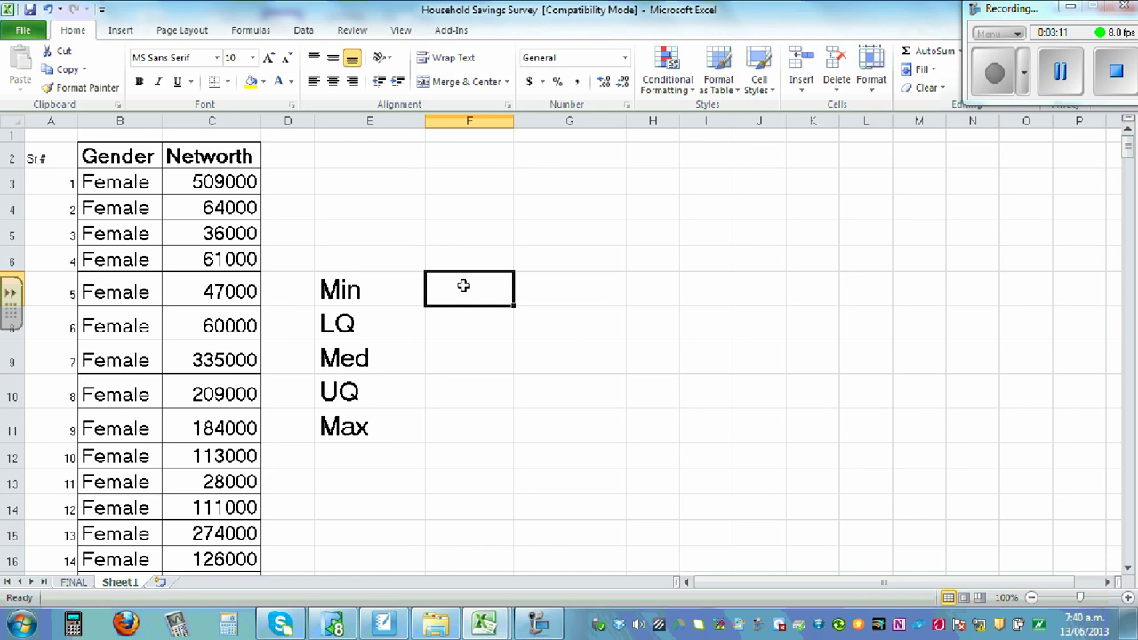
Enter the headings Female in cell F7 and Male in cell G7.
text(Female)
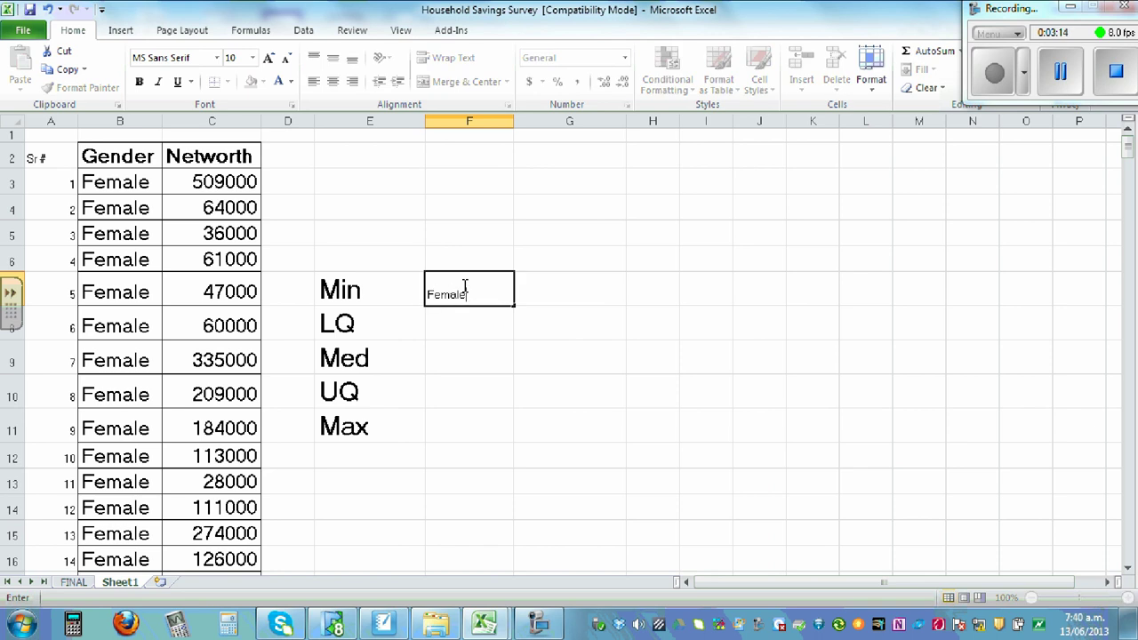
key(Tab)
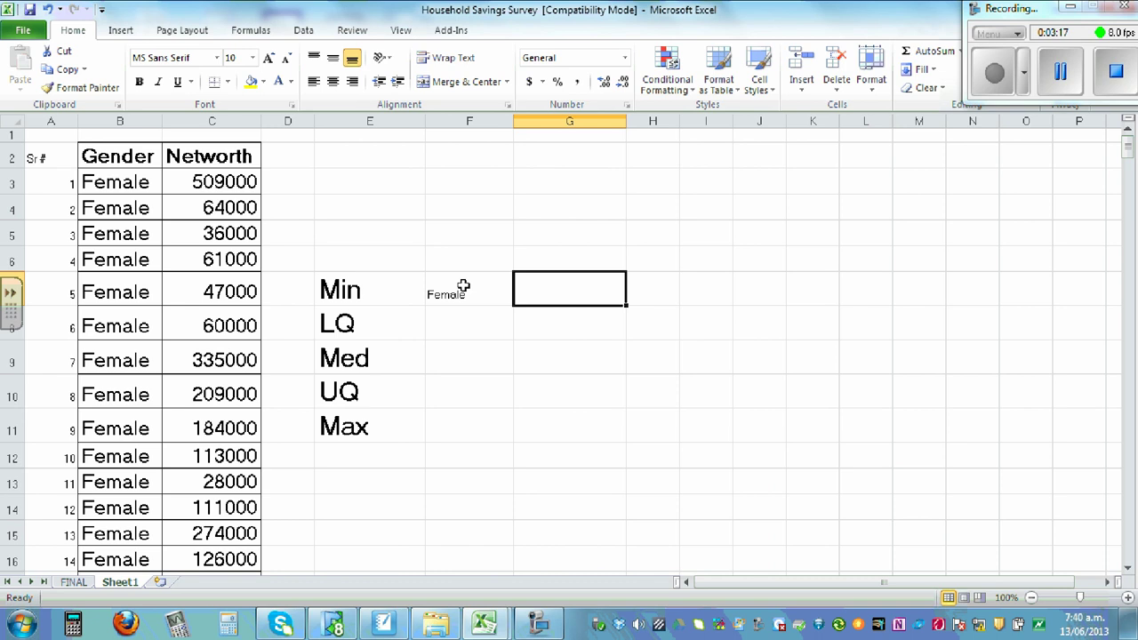
text(M)
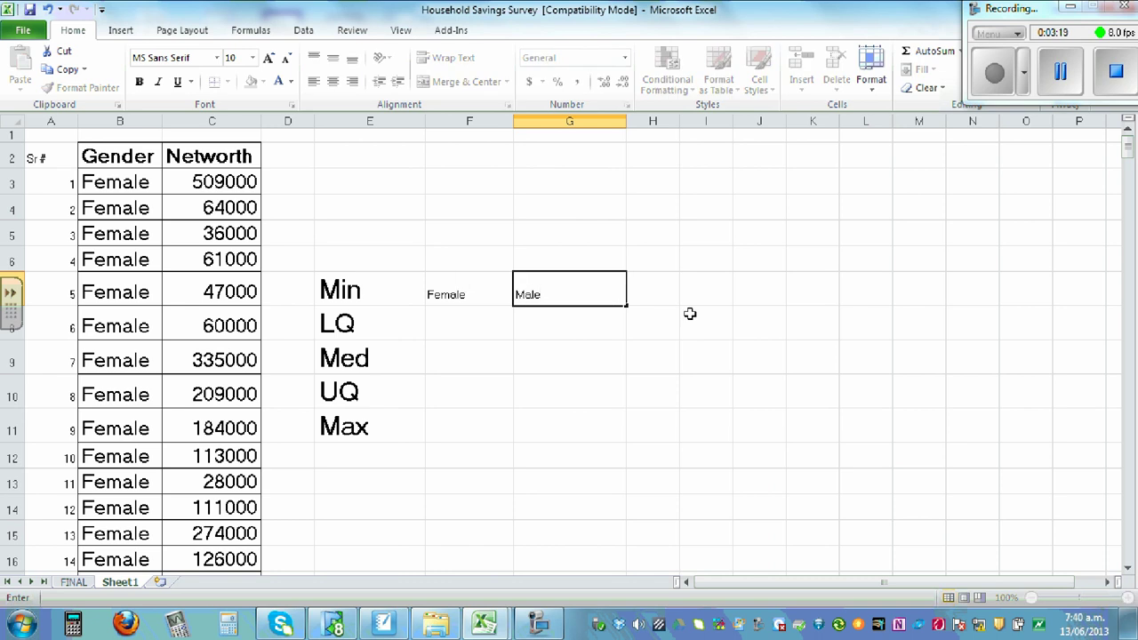
text(ale)
click(690, 313)
Set the Female and Male headings to font size 24 and fit column F to its heading.
drag(437, 292, 554, 295)
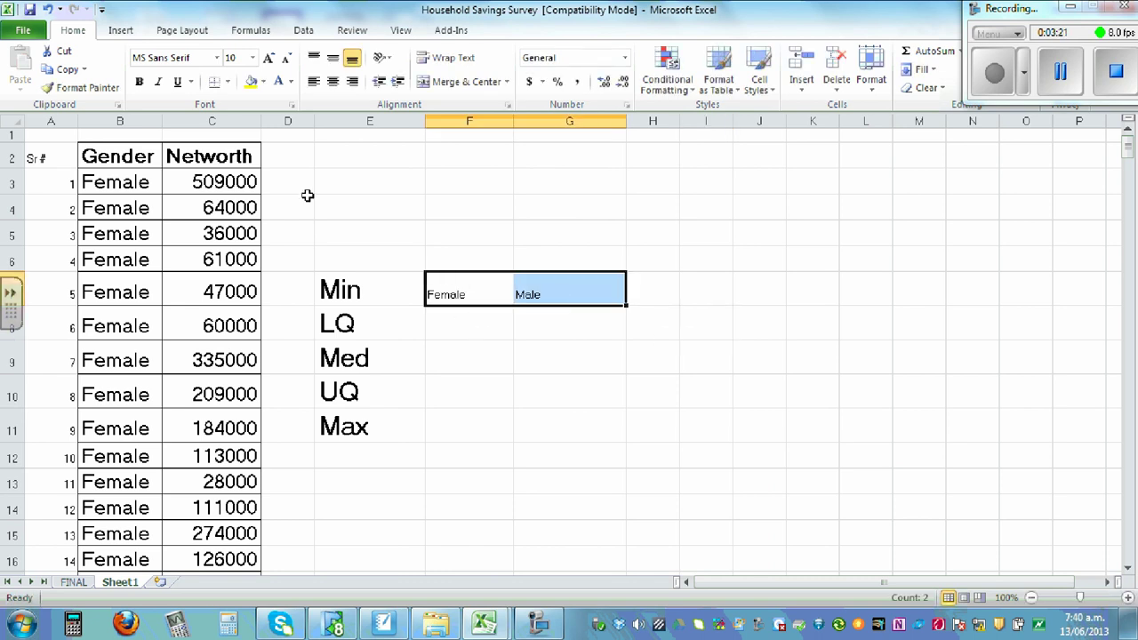
click(252, 57)
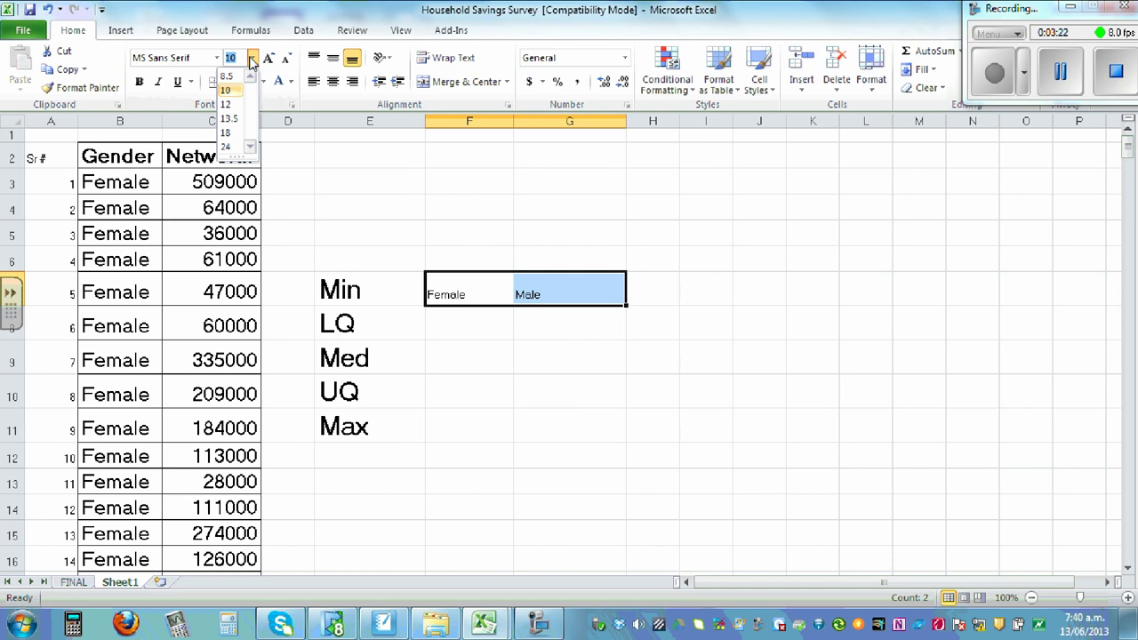
click(229, 147)
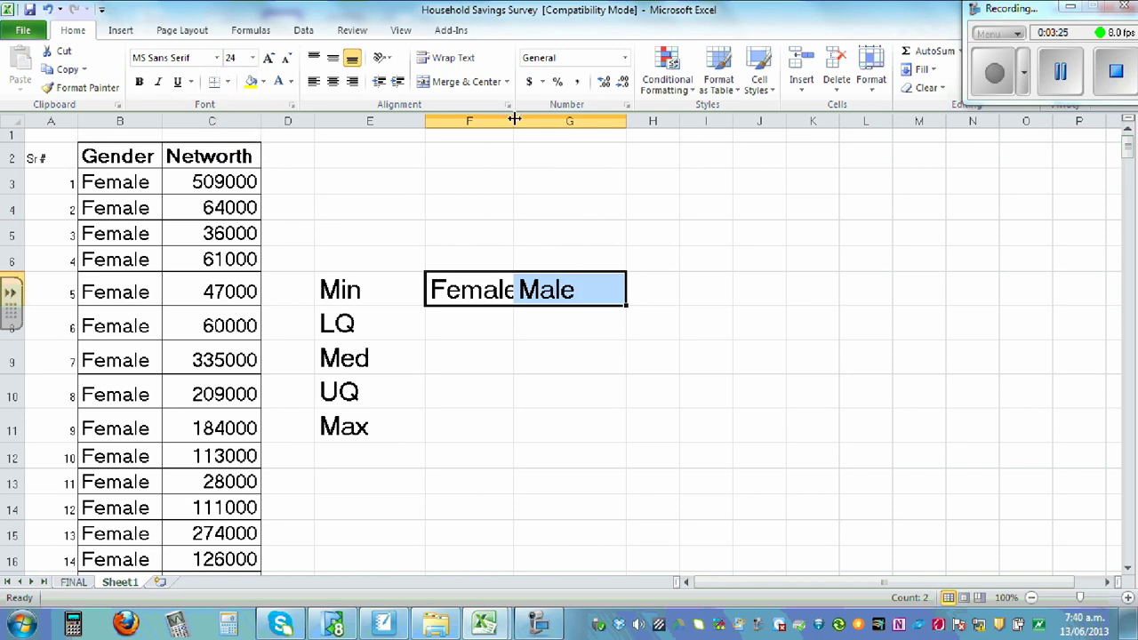
double_click(514, 118)
click(985, 288)
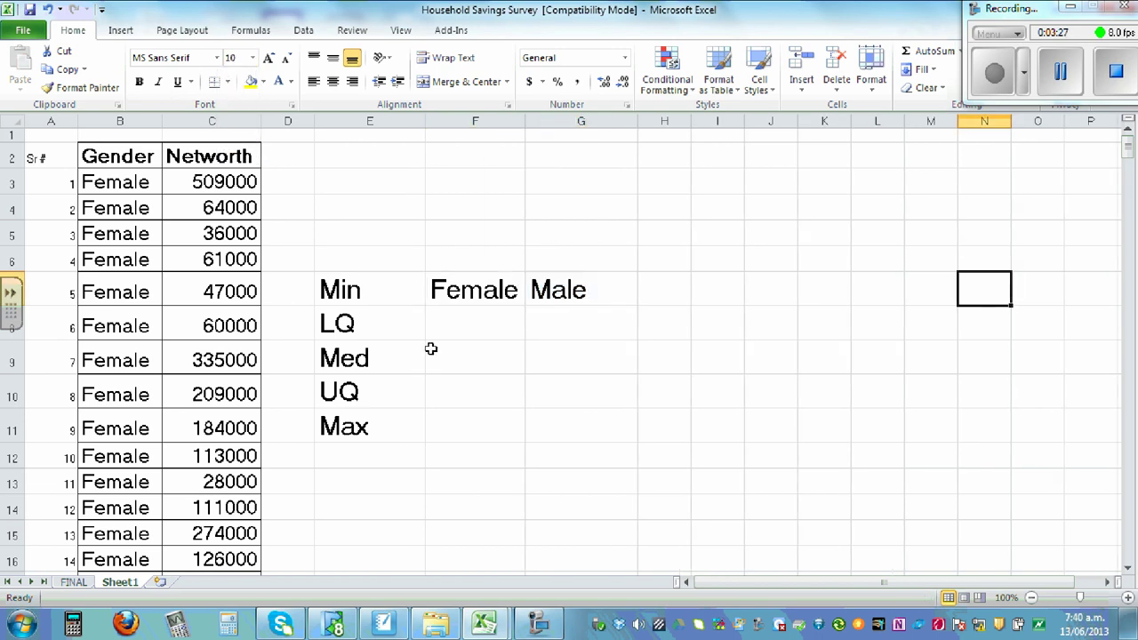
Move the Female and Male headings up one row to F6:G6, above the Min row.
drag(457, 291, 597, 287)
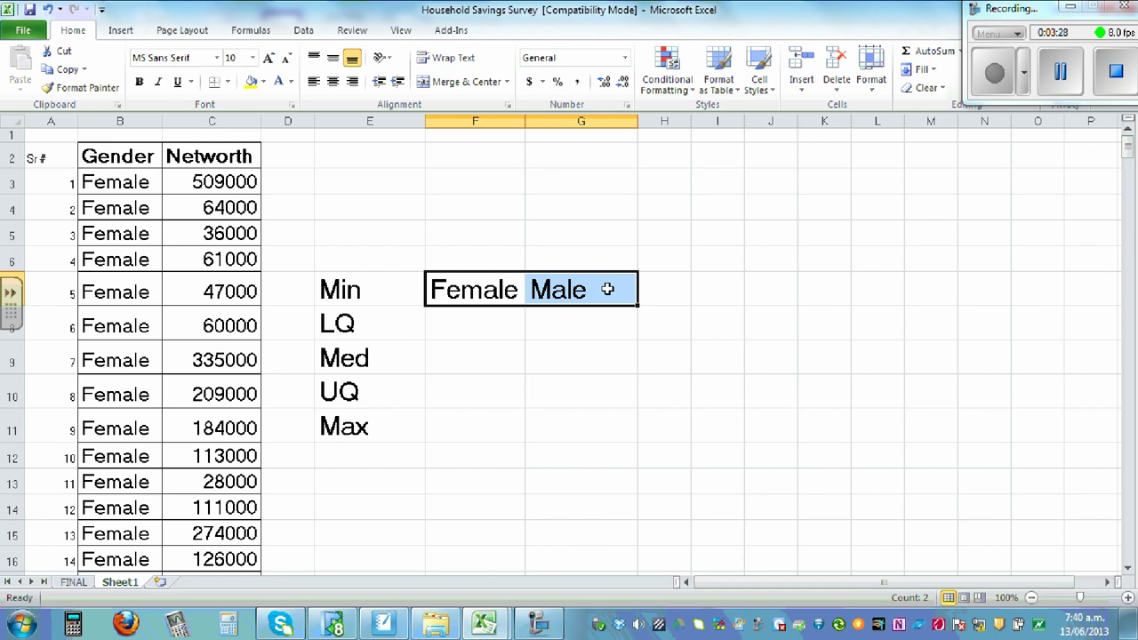
right_click(481, 301)
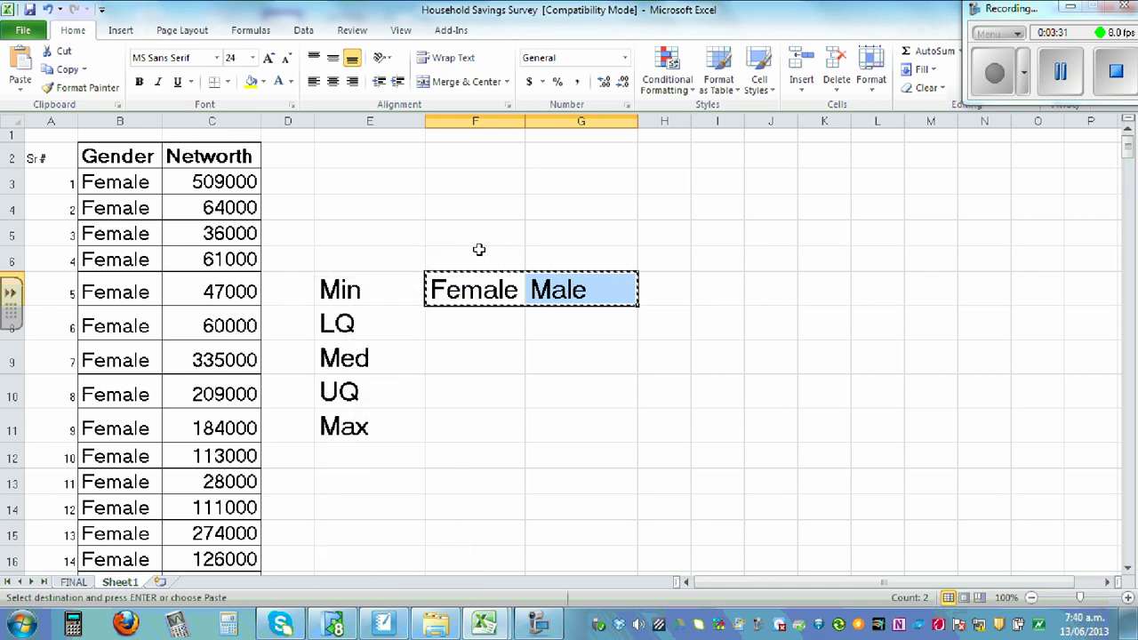
click(472, 254)
right_click(473, 256)
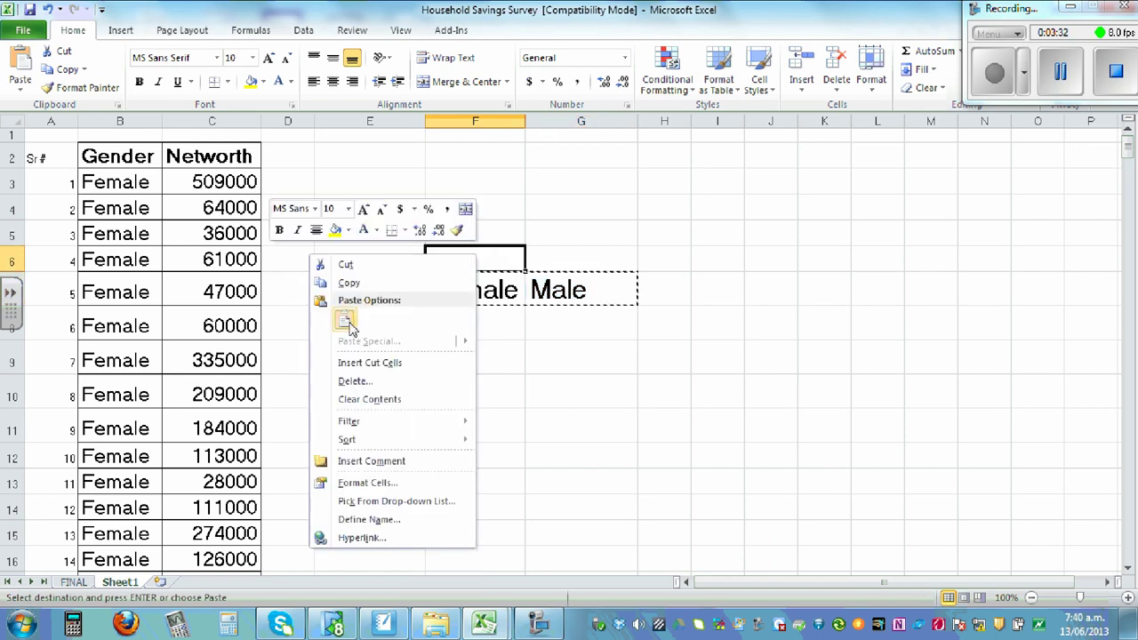
click(345, 320)
click(720, 329)
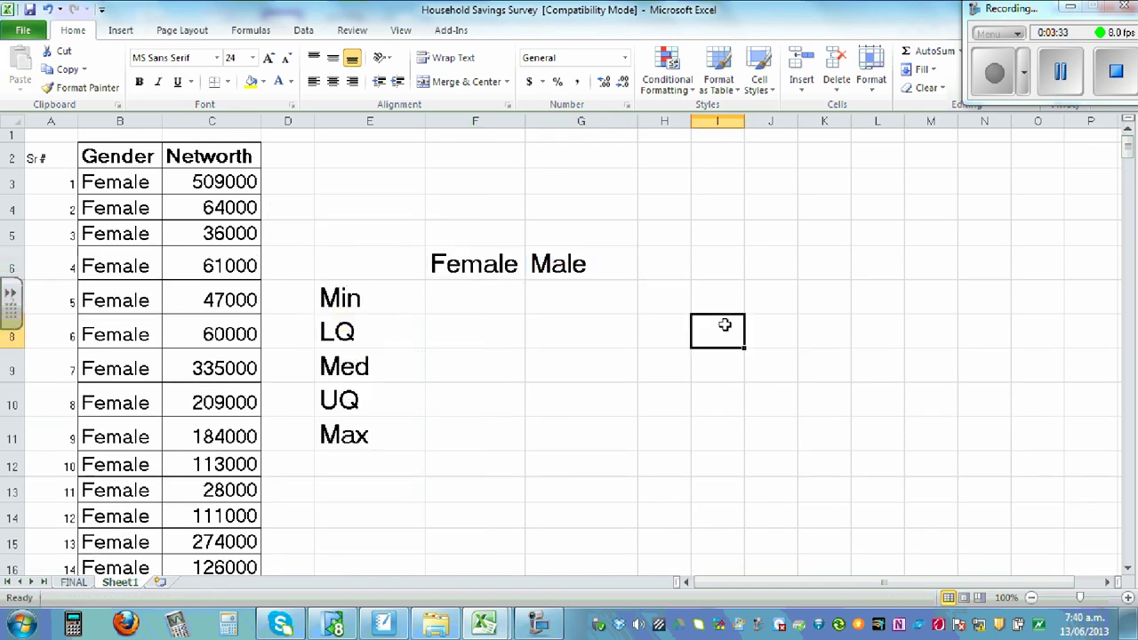
Calculate the female minimum net worth in cell F7 with =MIN(C3:C155).
click(463, 304)
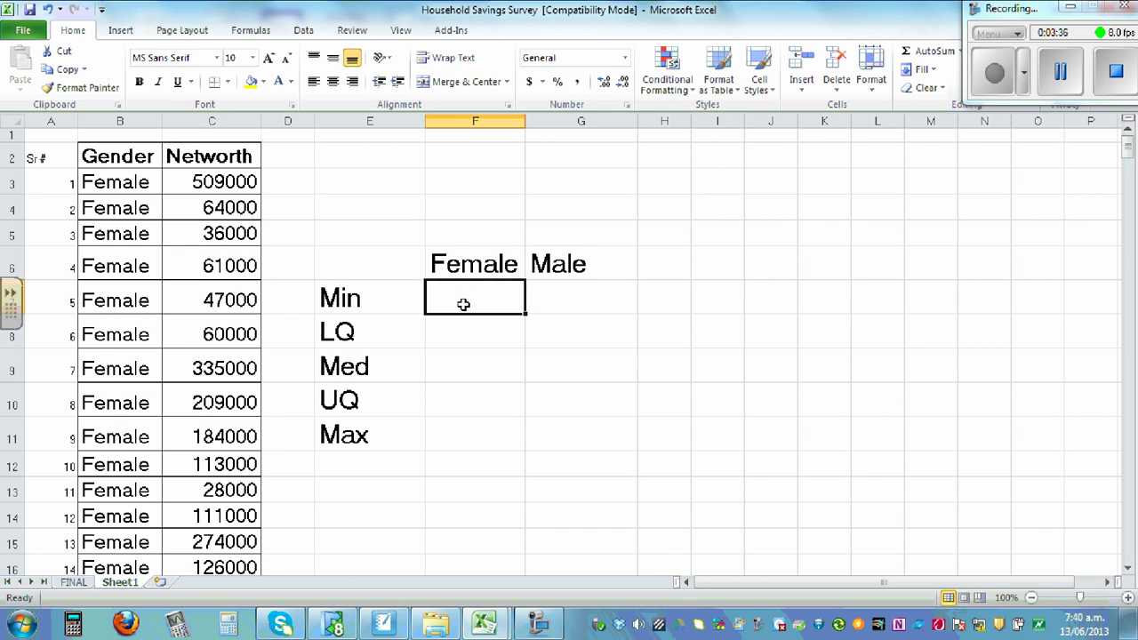
scroll(465, 318, down, 1)
ctrl+scroll(472, 310, up, 2)
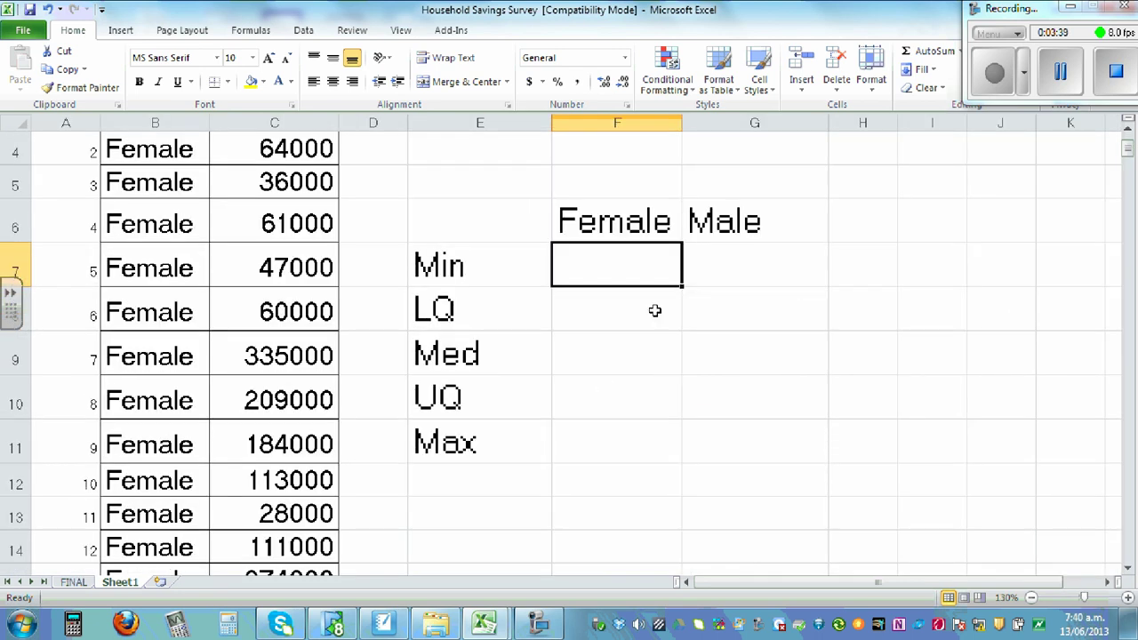
click(693, 367)
click(619, 255)
text(=)
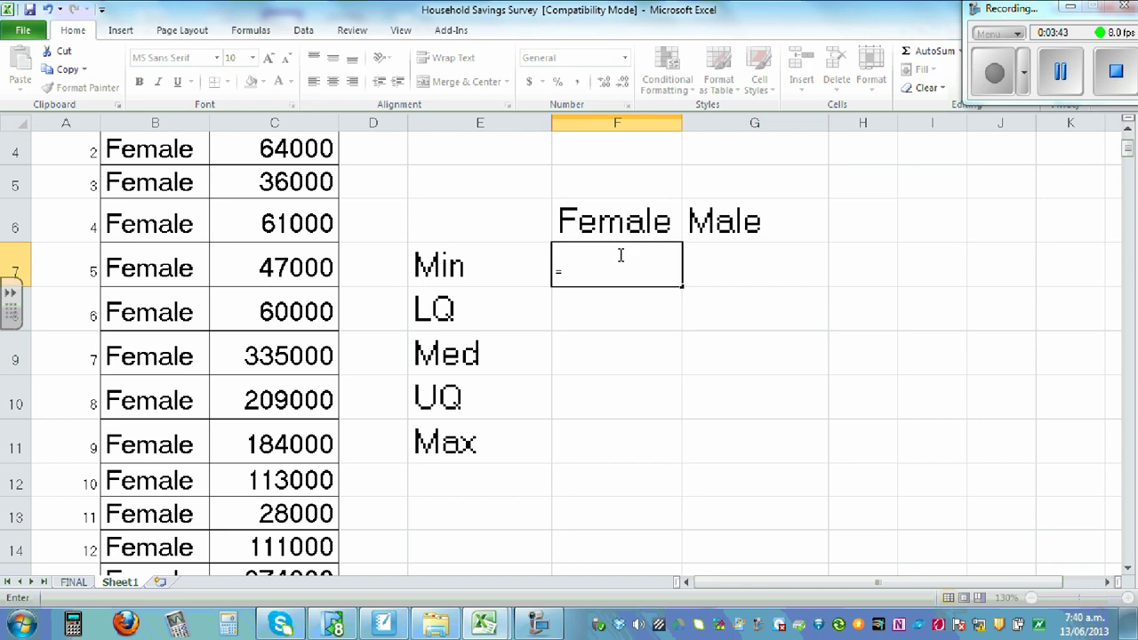
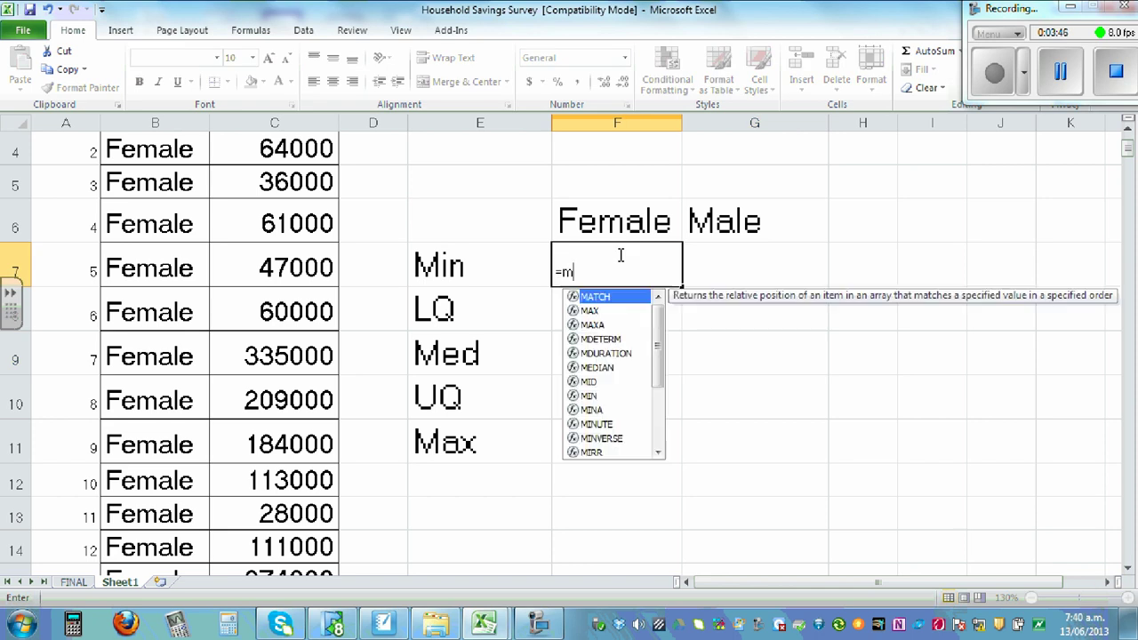
text(()
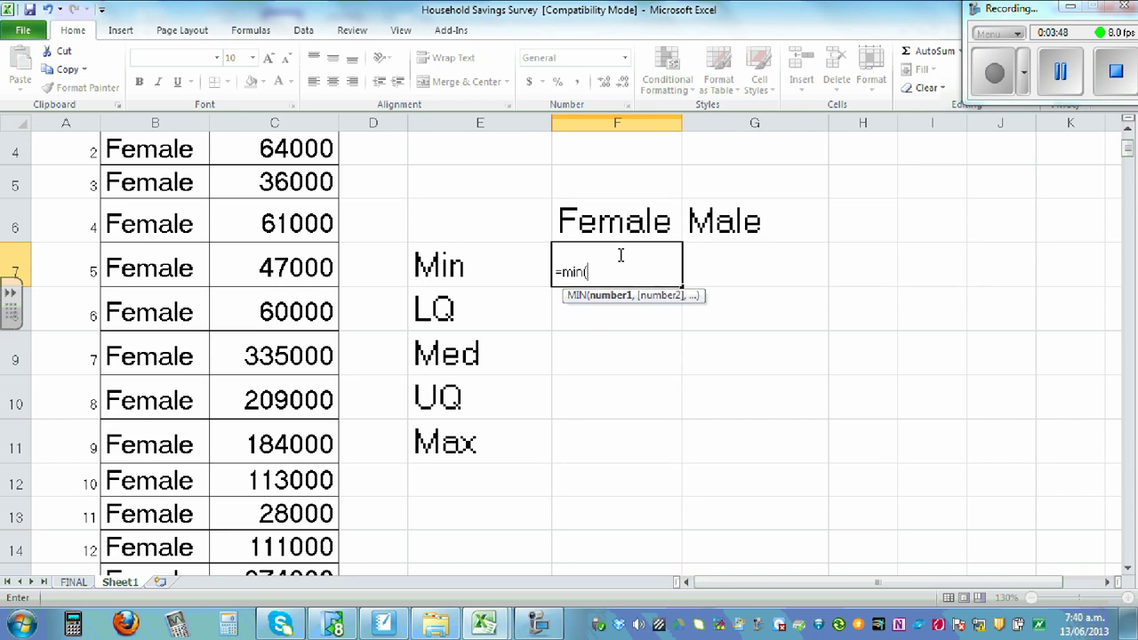
scroll(334, 285, up, 1)
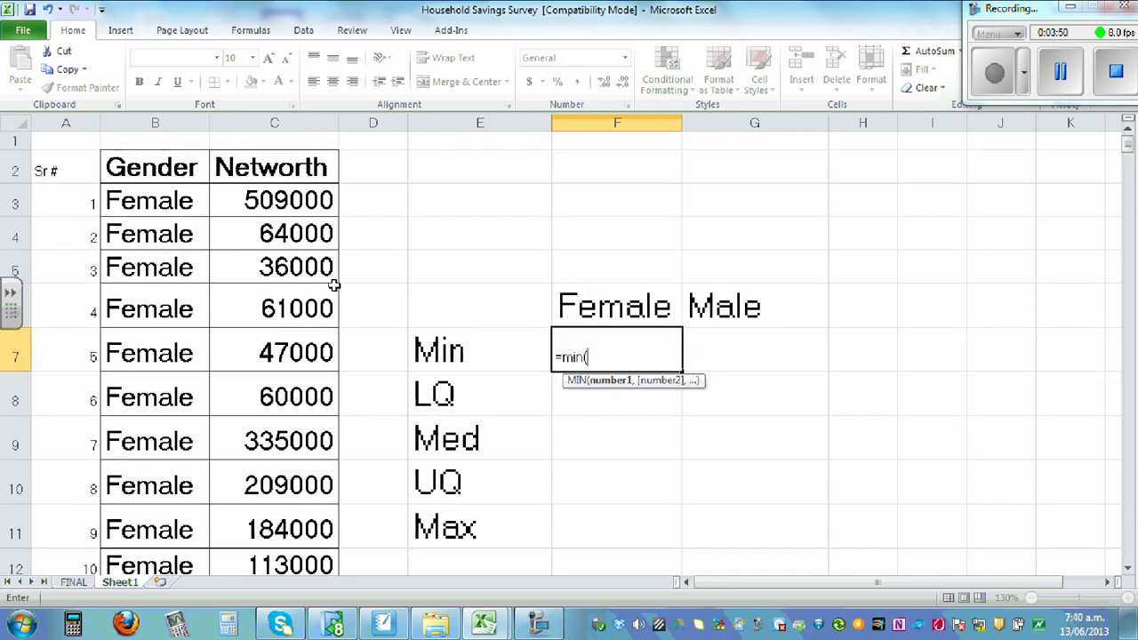
drag(271, 201, 294, 279)
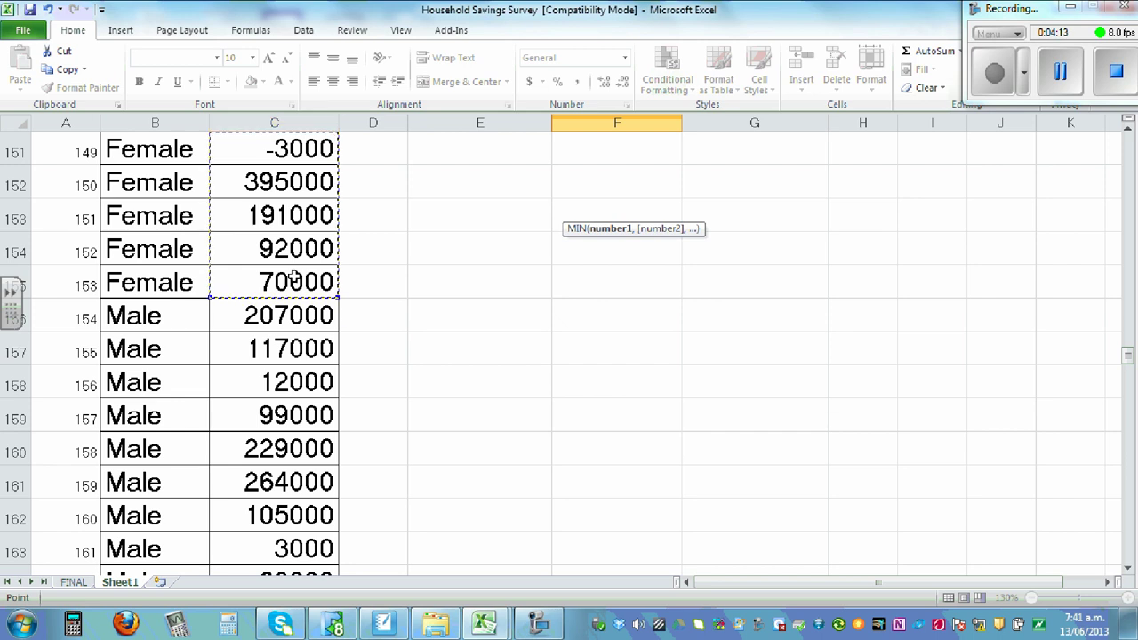
scroll(603, 301, up, 7)
scroll(604, 302, up, 19)
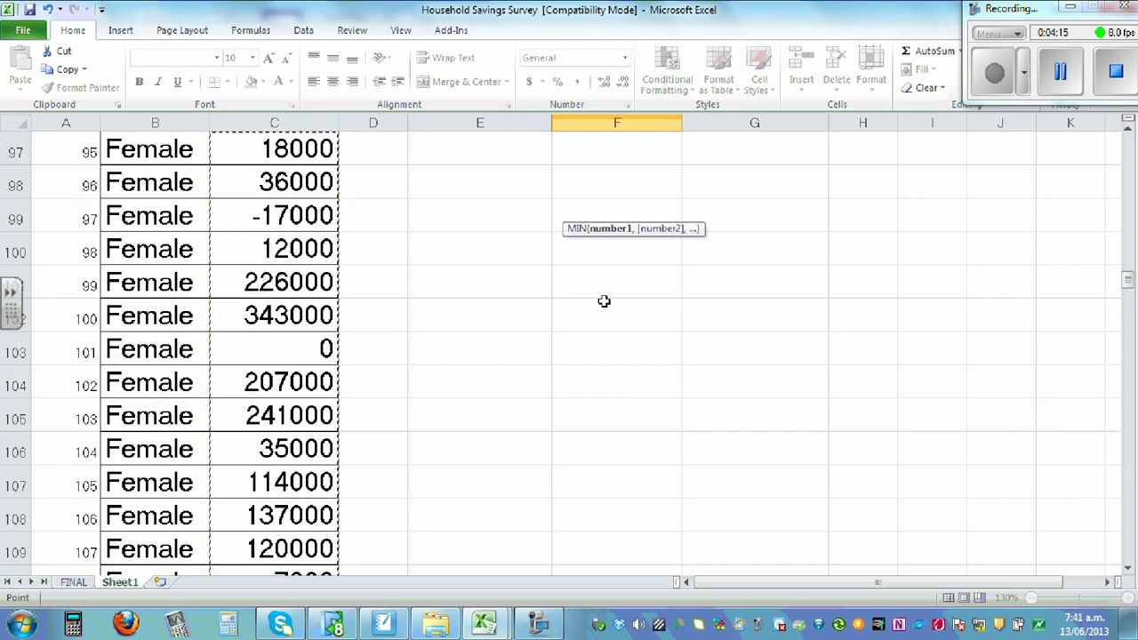
drag(1127, 247, 1125, 150)
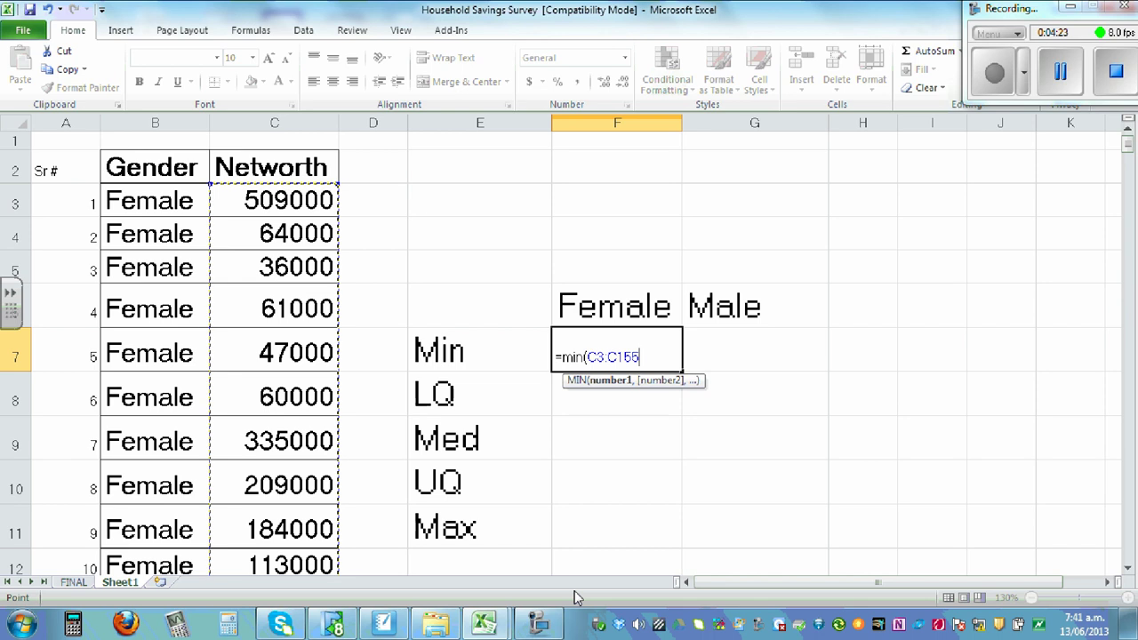
text())
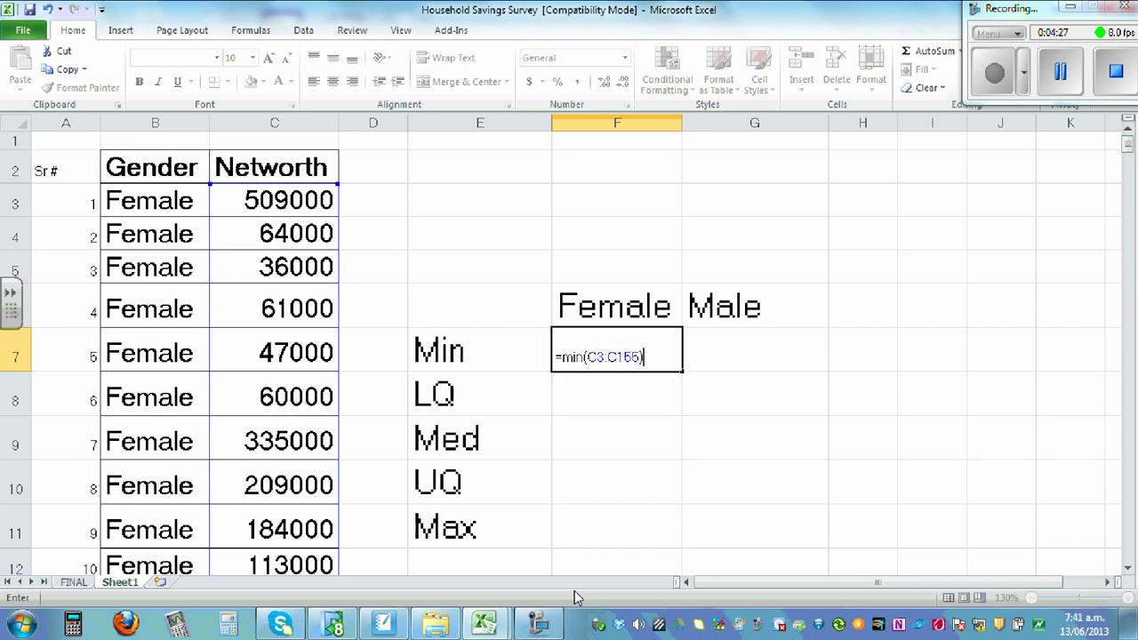
key(Return)
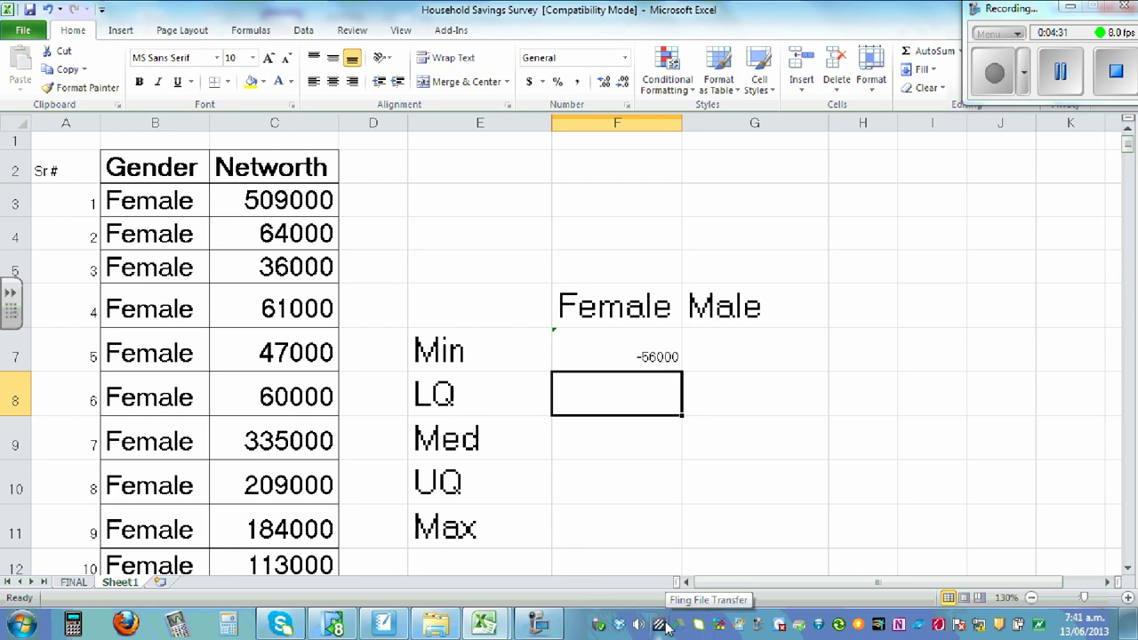
Calculate the female lower quartile in cell F8 with =QUARTILE(C3:C153,1) and review the entered formula.
text(=)
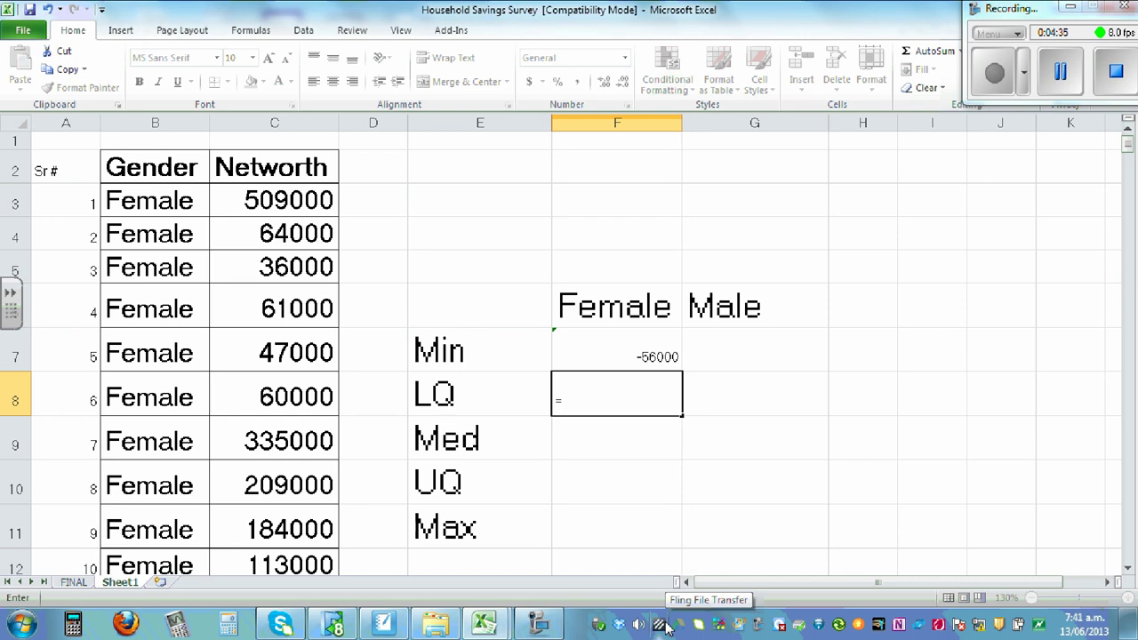
text(quart)
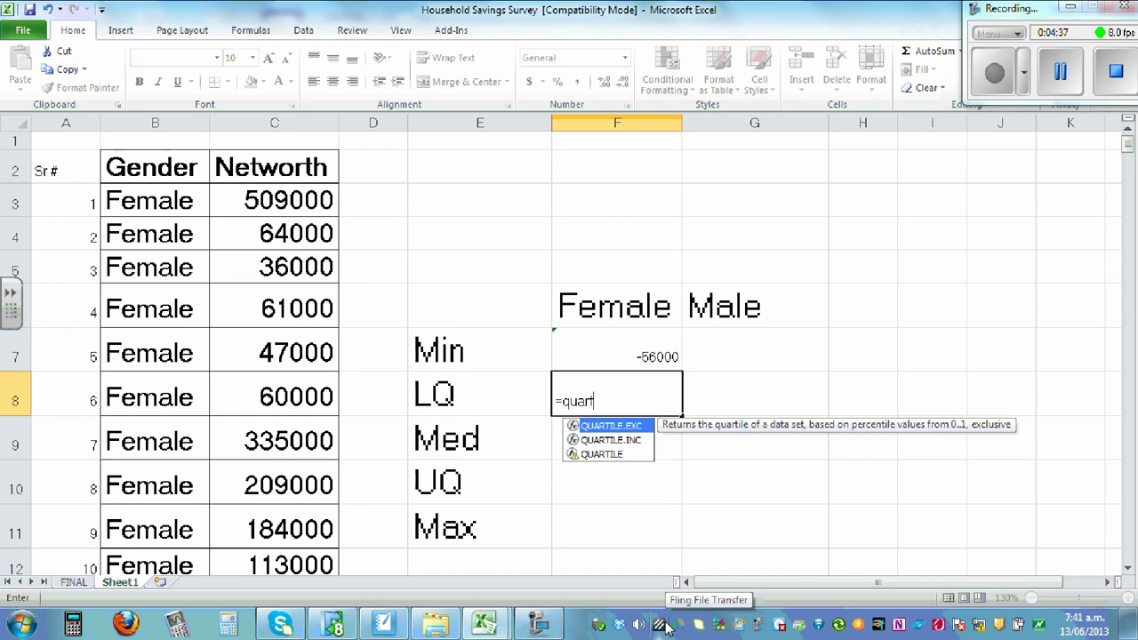
text(ile()
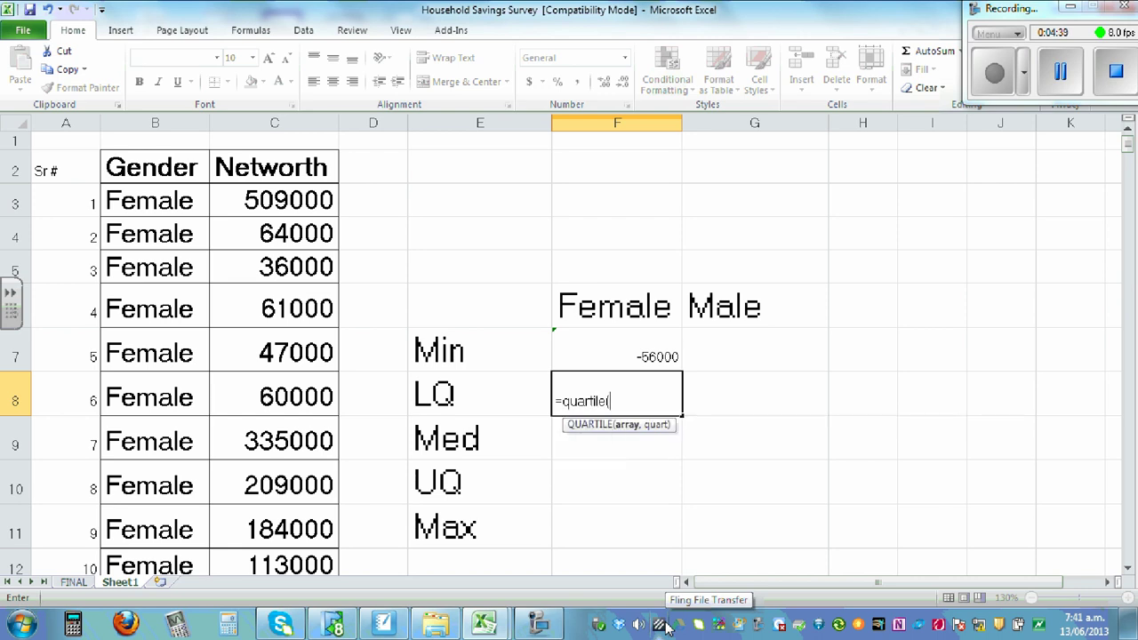
text(c3)
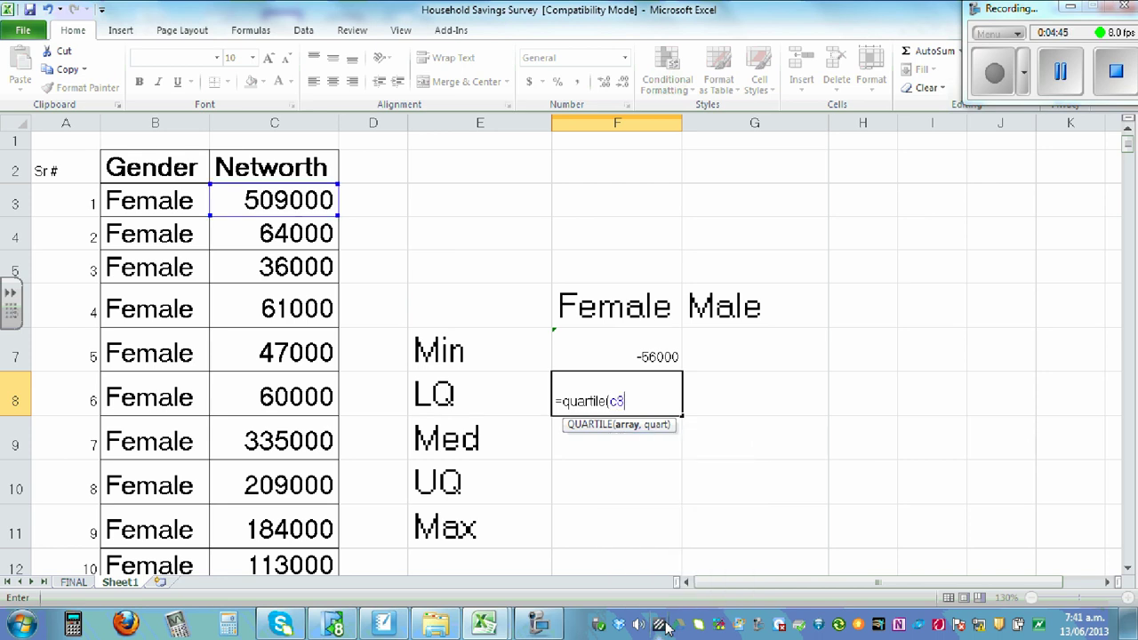
text(:c)
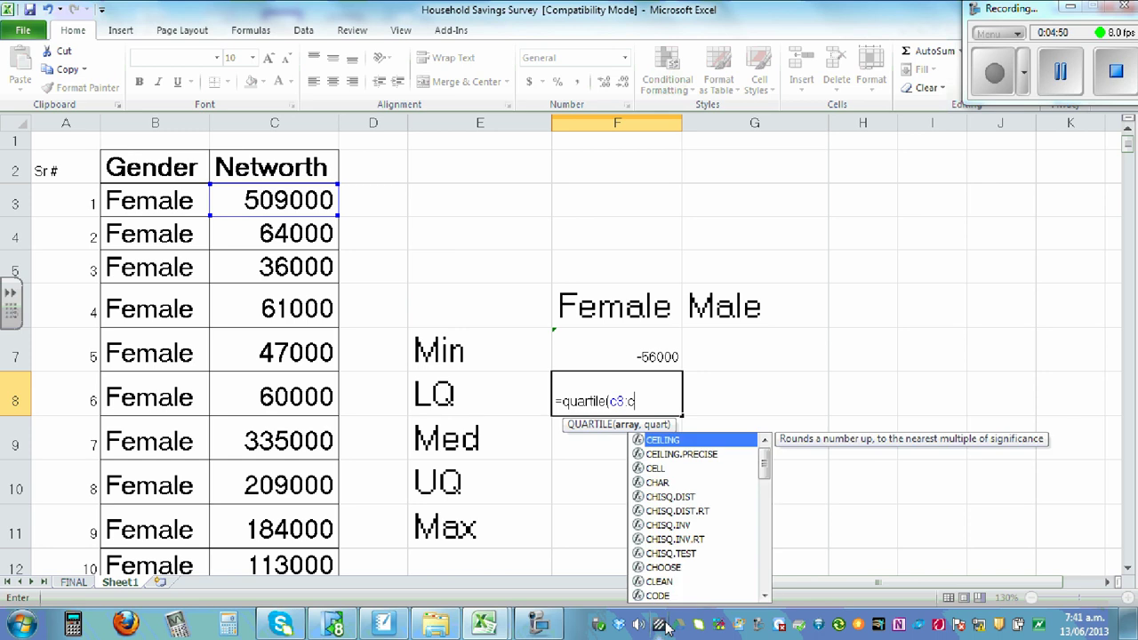
text(153)
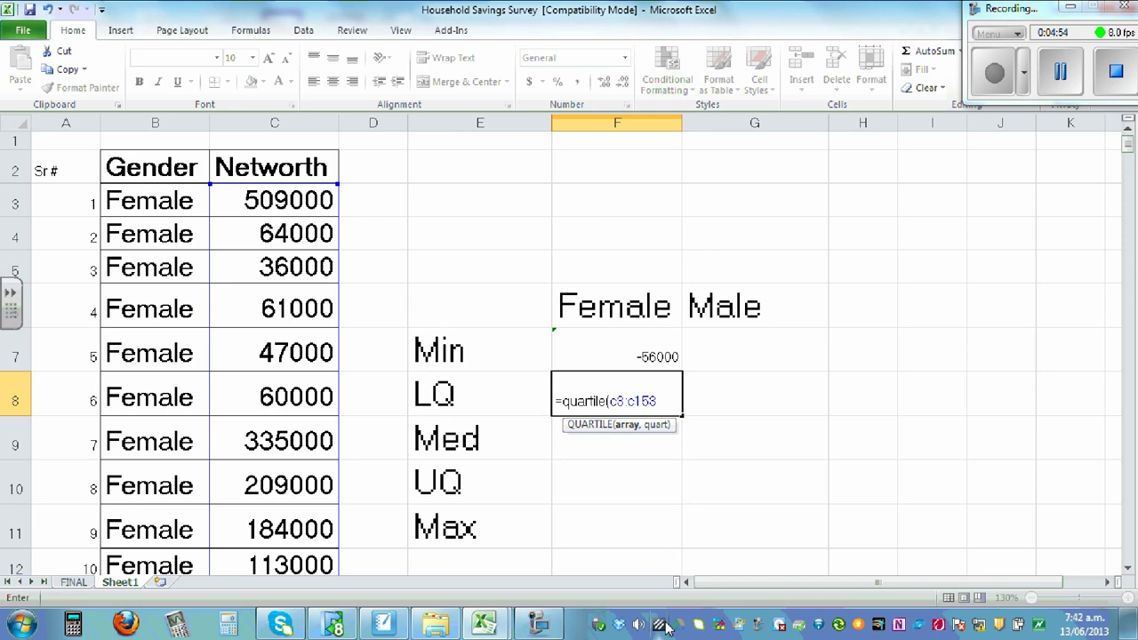
text())
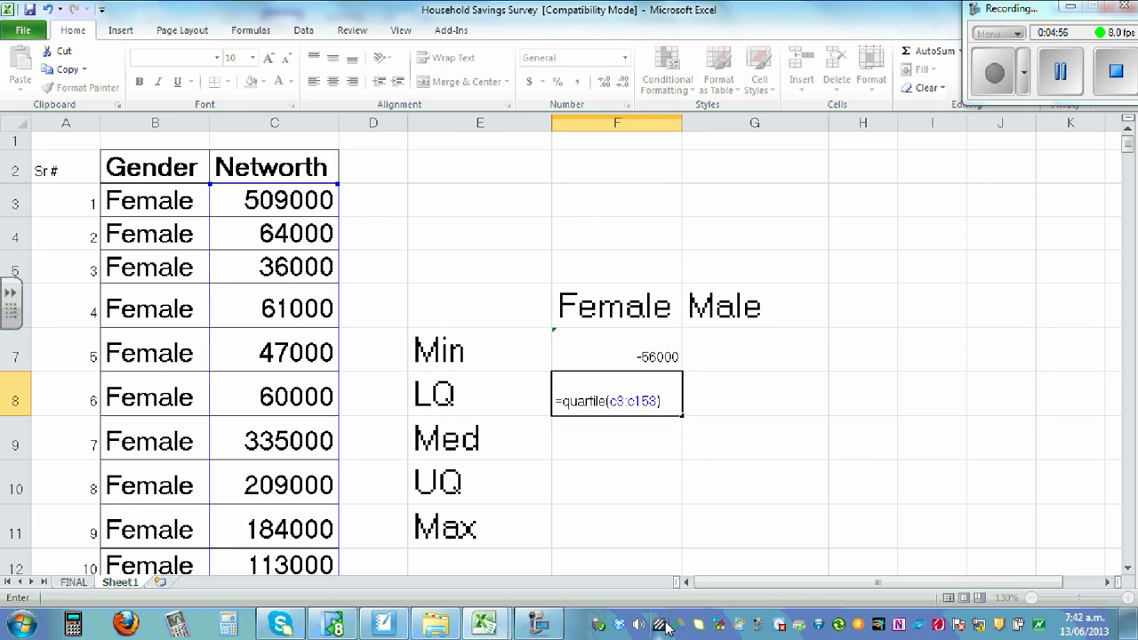
key(BackSpace)
text(,)
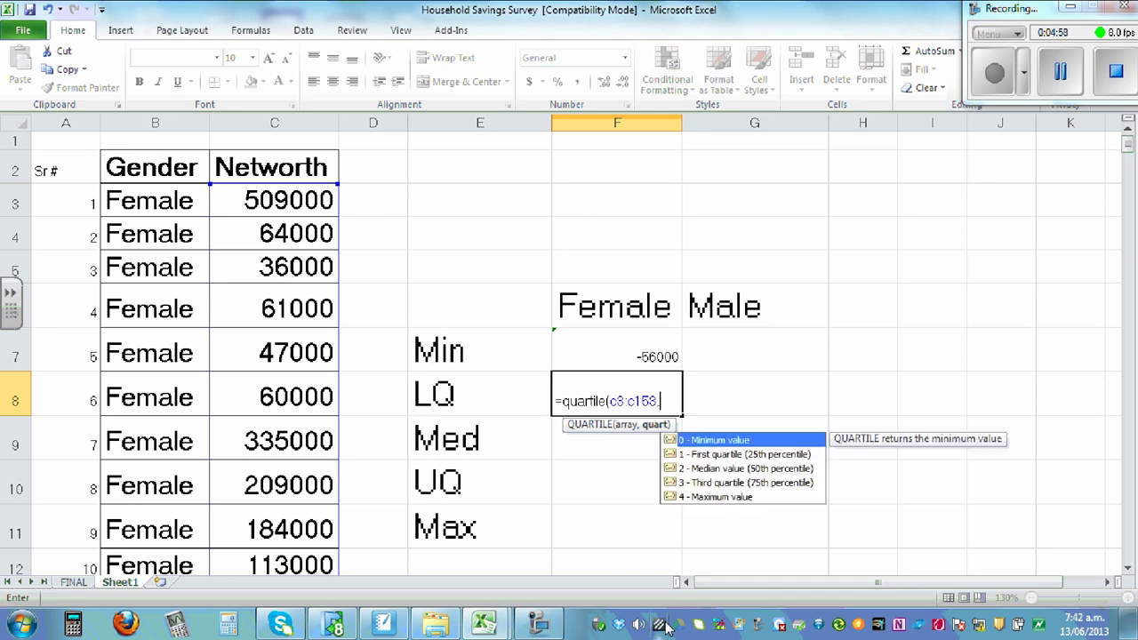
text(1))
key(Return)
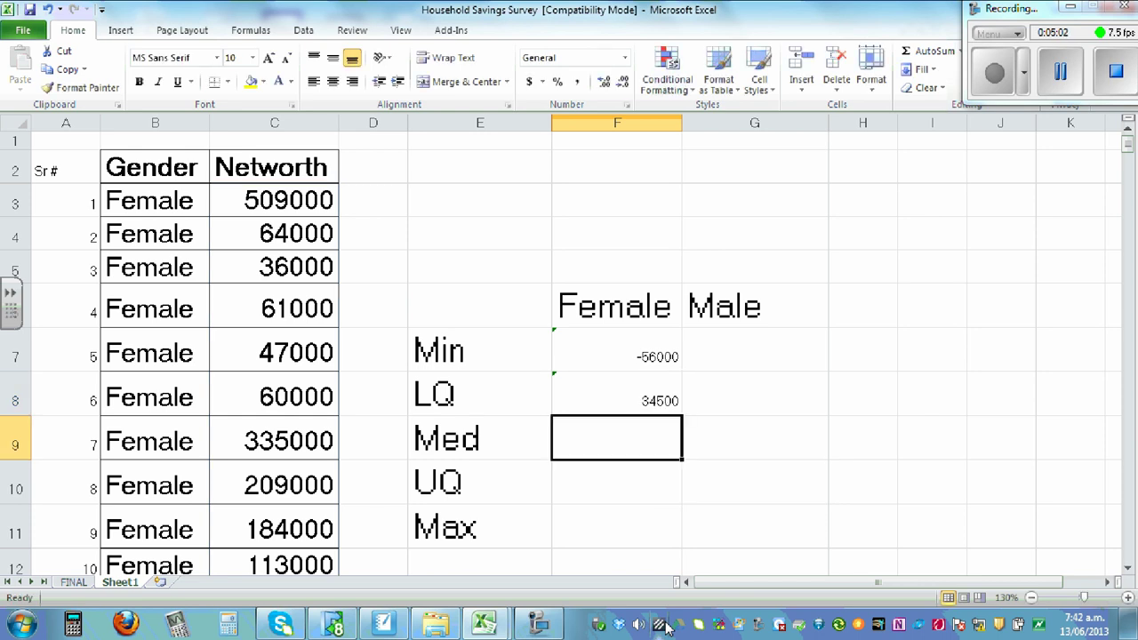
click(616, 399)
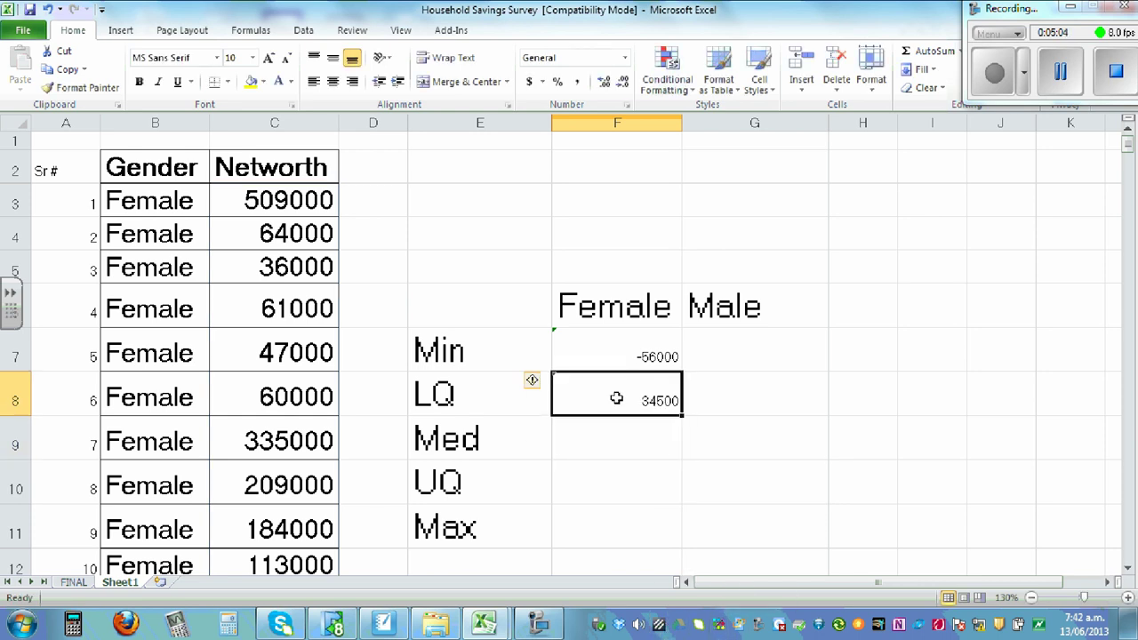
double_click(610, 394)
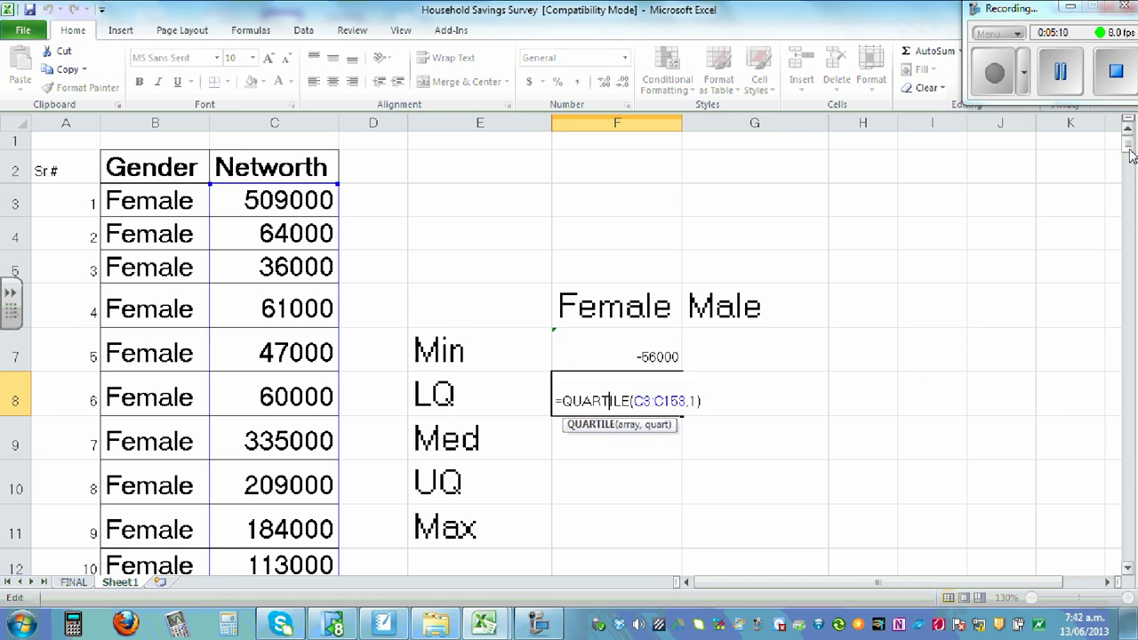
click(834, 464)
Calculate the female median net worth in cell F9 with =QUARTILE(C3:C153,2).
click(600, 435)
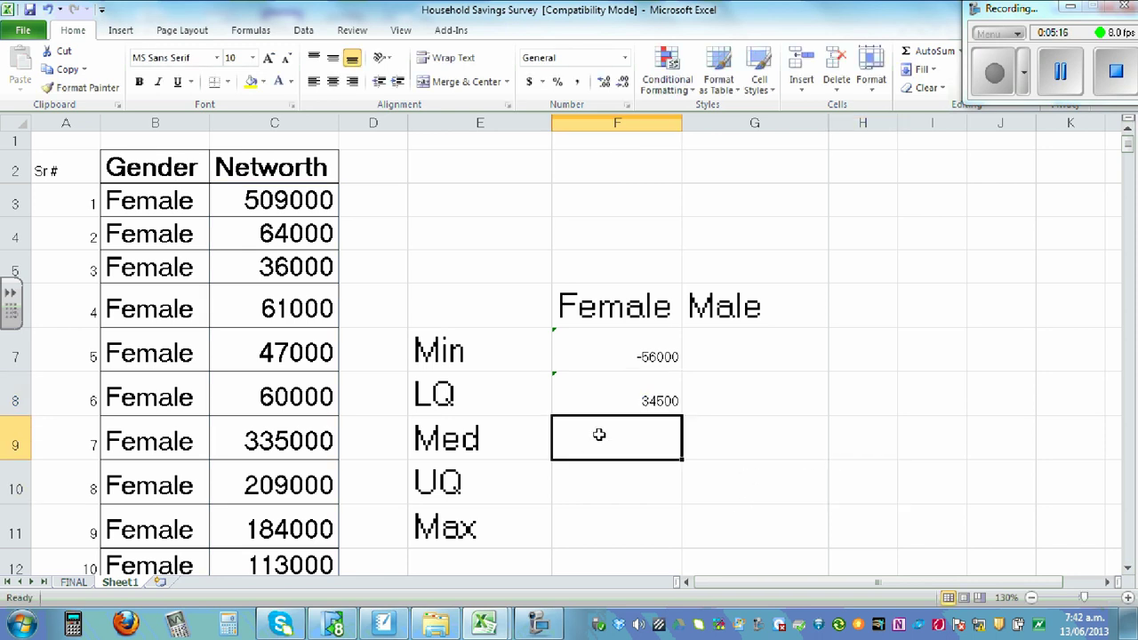
text(=)
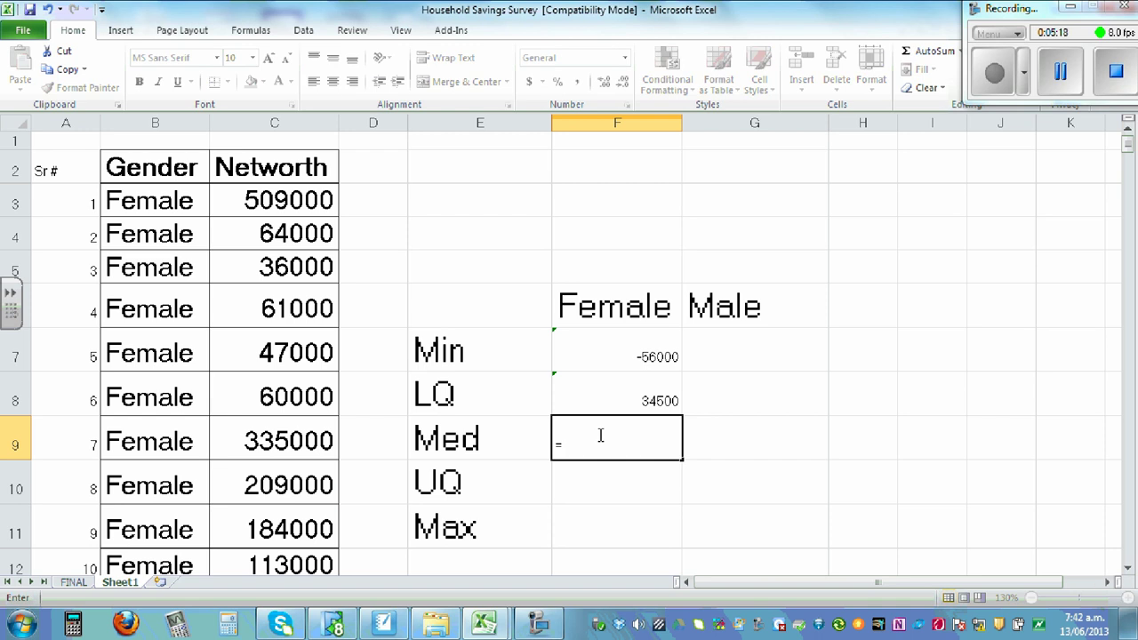
text(quartile)
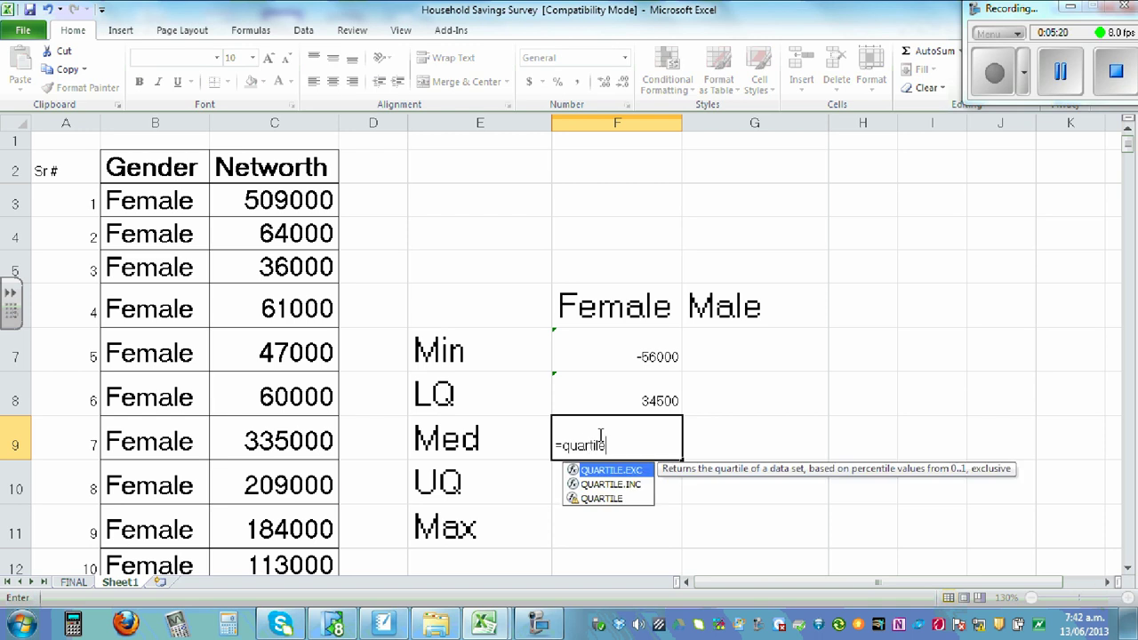
text((c3)
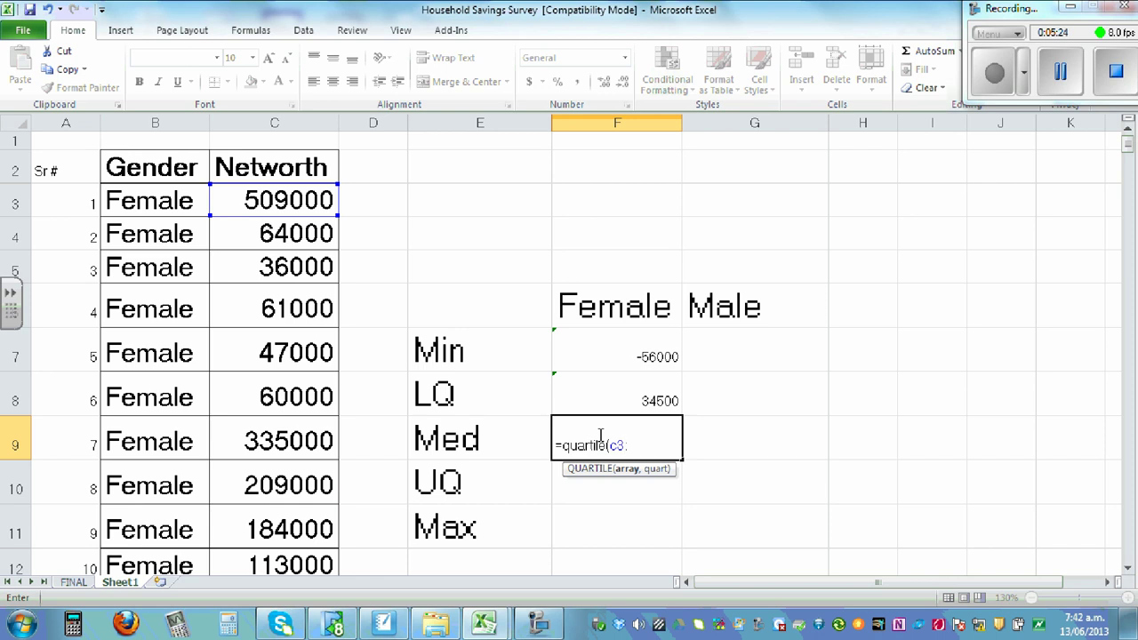
text(:c153)
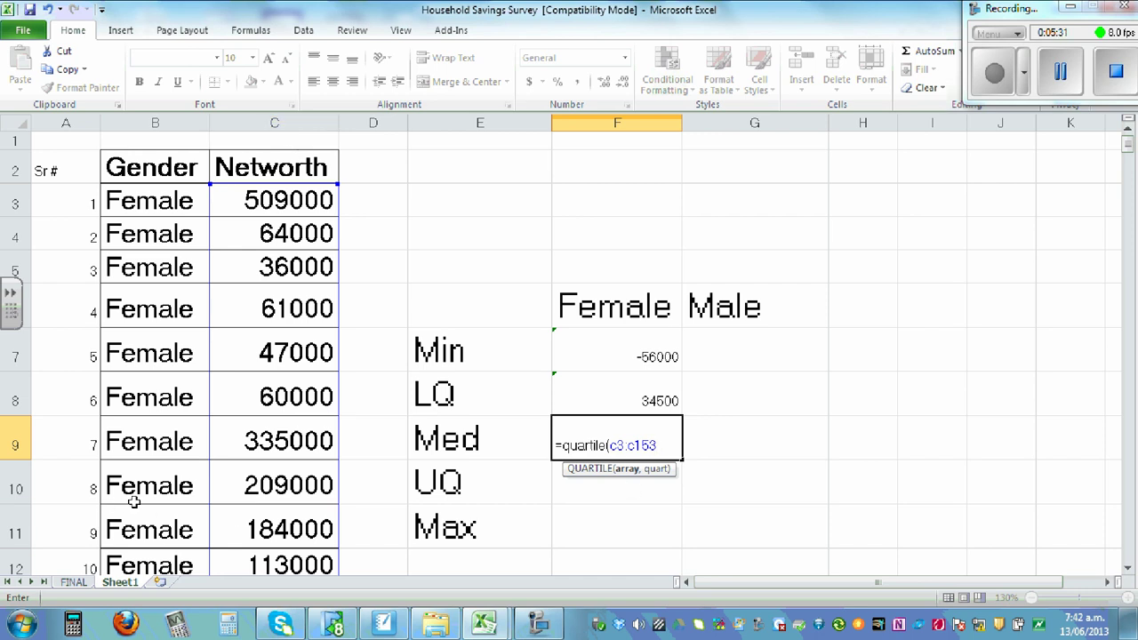
text(,2))
key(Return)
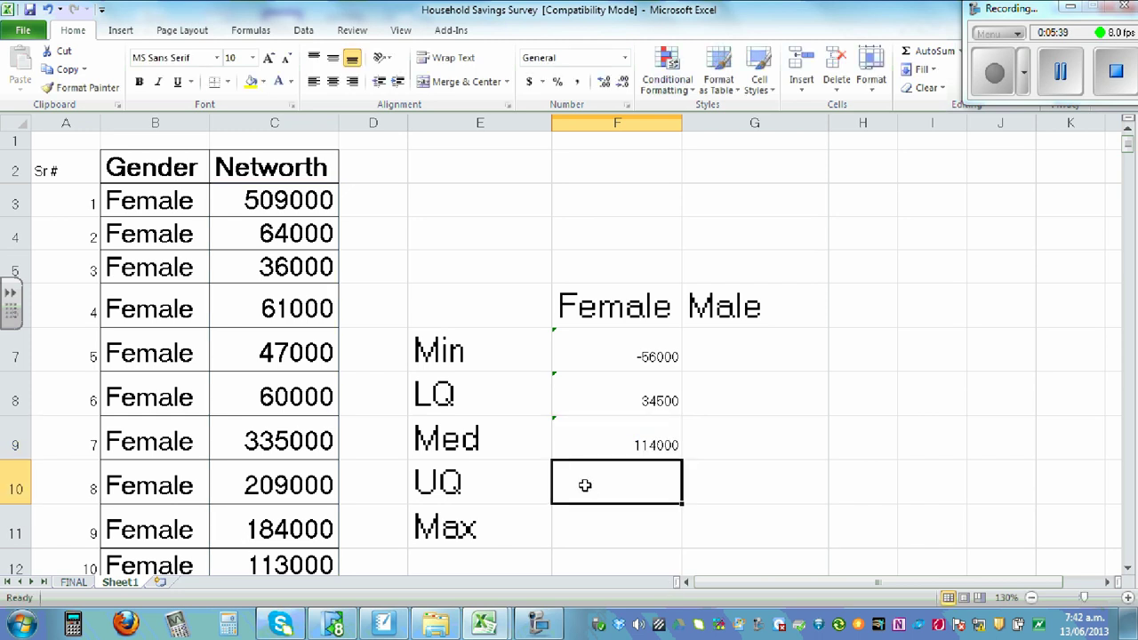
Calculate the female upper quartile in cell F10 with =QUARTILE(C3:C153,3).
text(=)
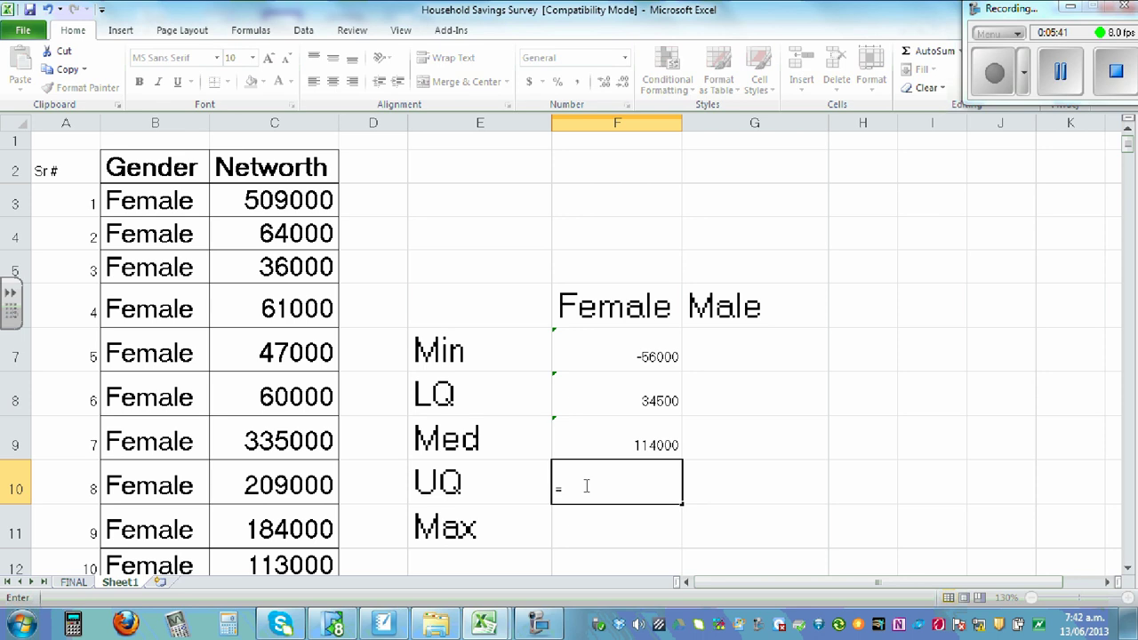
text(quar)
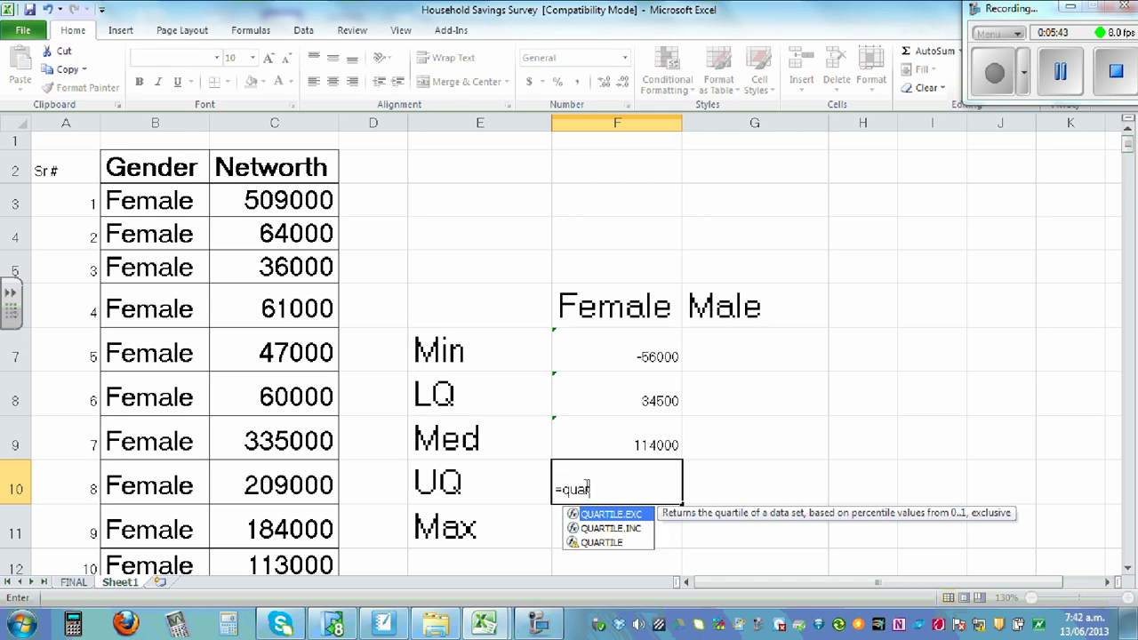
text(tile()
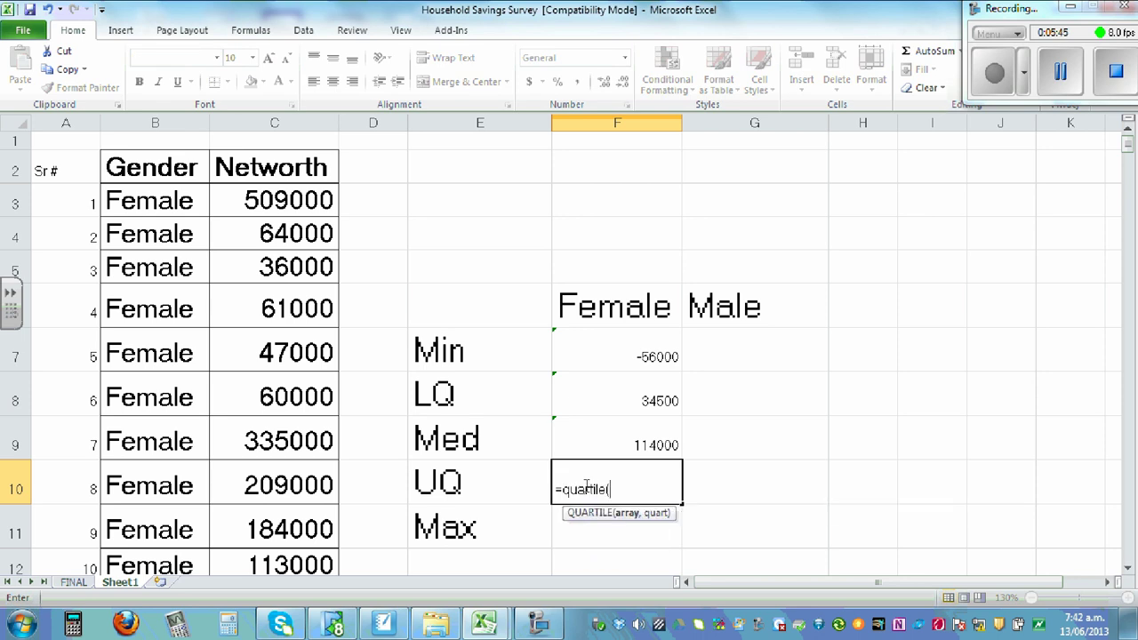
text(c3)
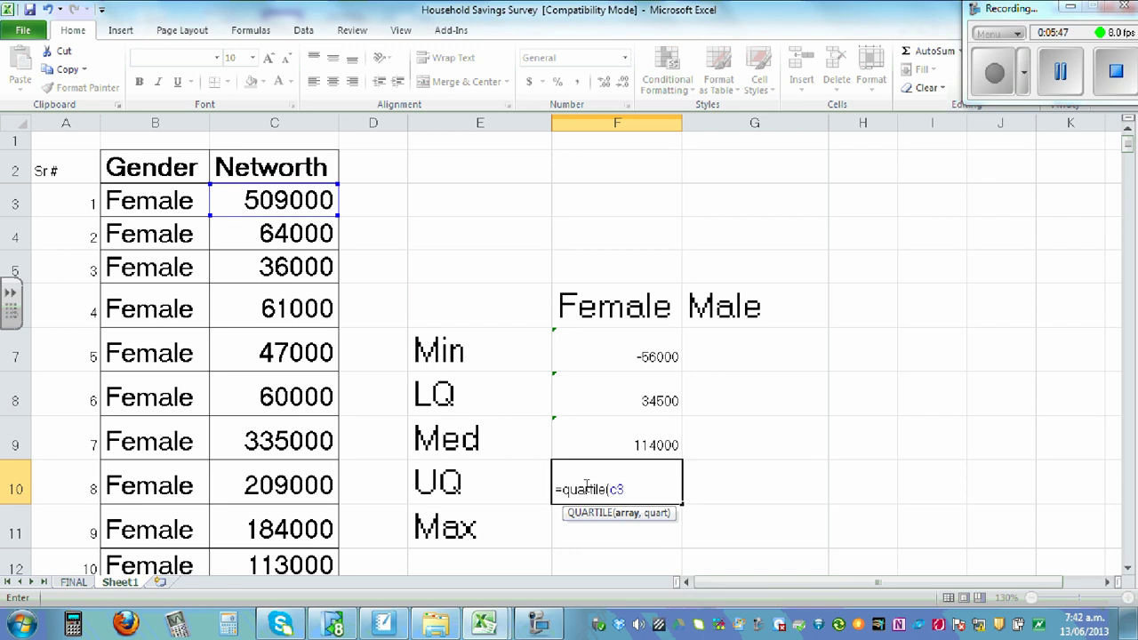
text(:c153)
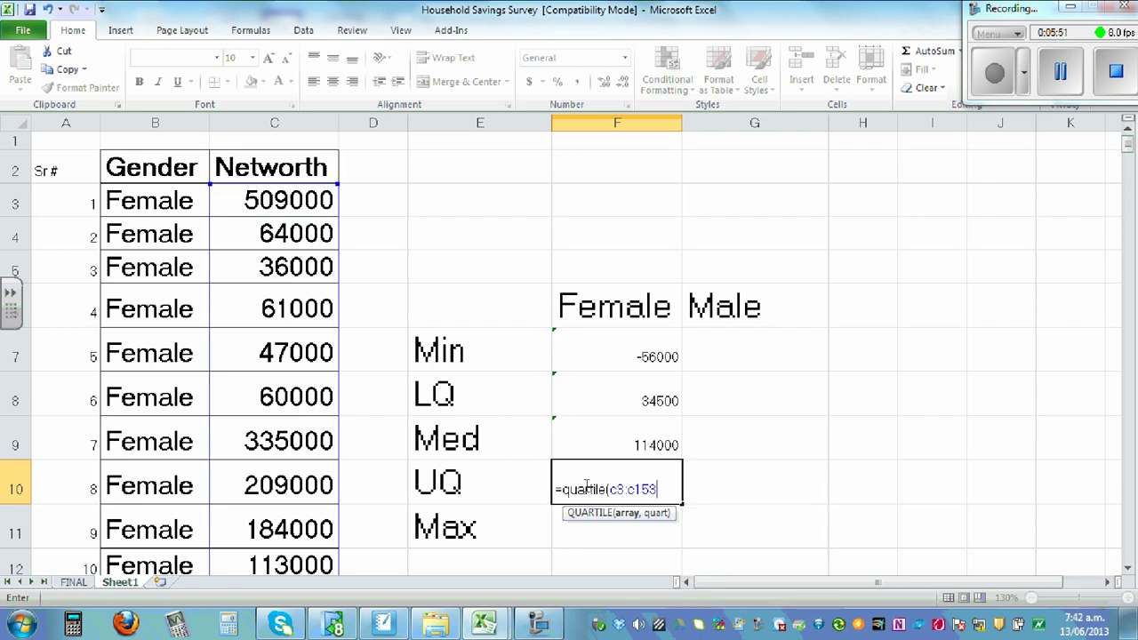
text(,3))
key(Return)
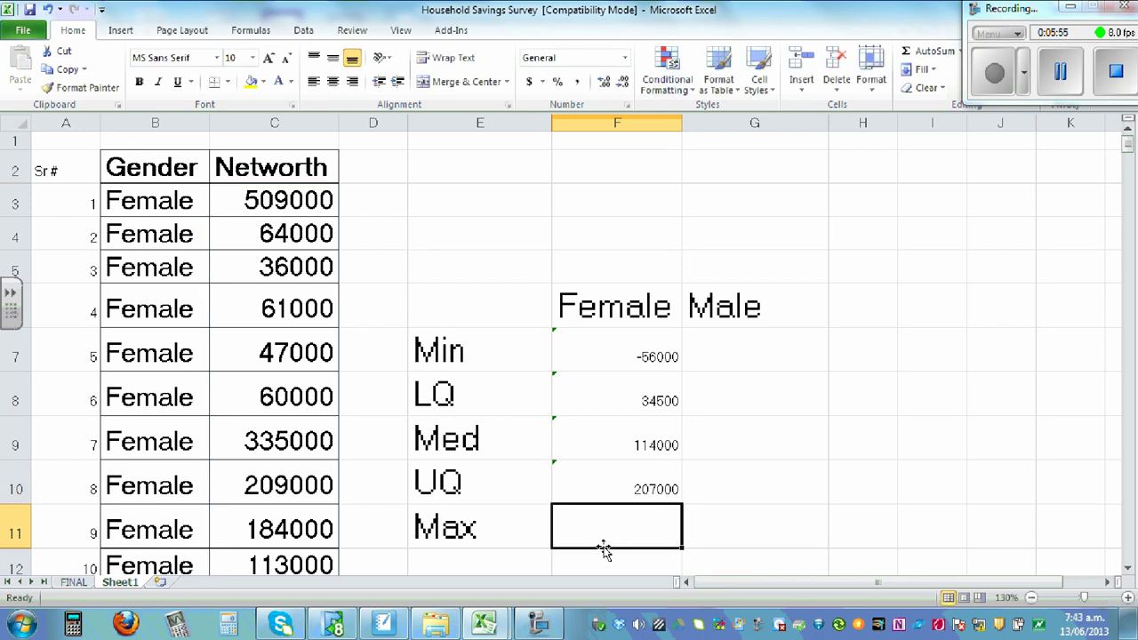
Calculate the female maximum net worth in cell F11 with =MAX(C3:C153).
text(=ma)
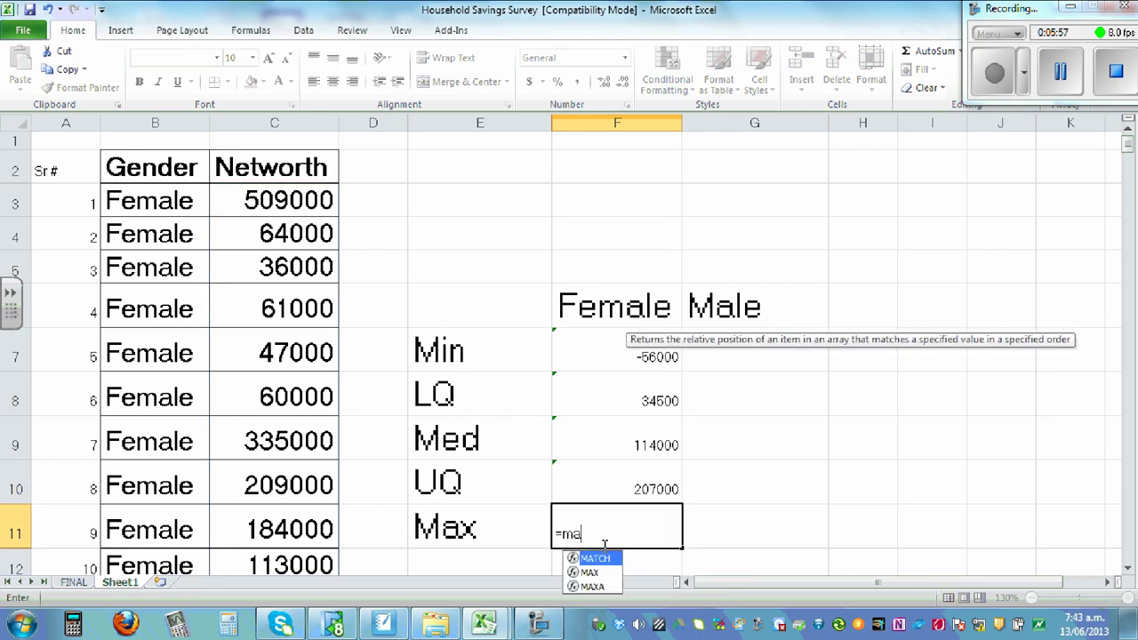
text(x(c)
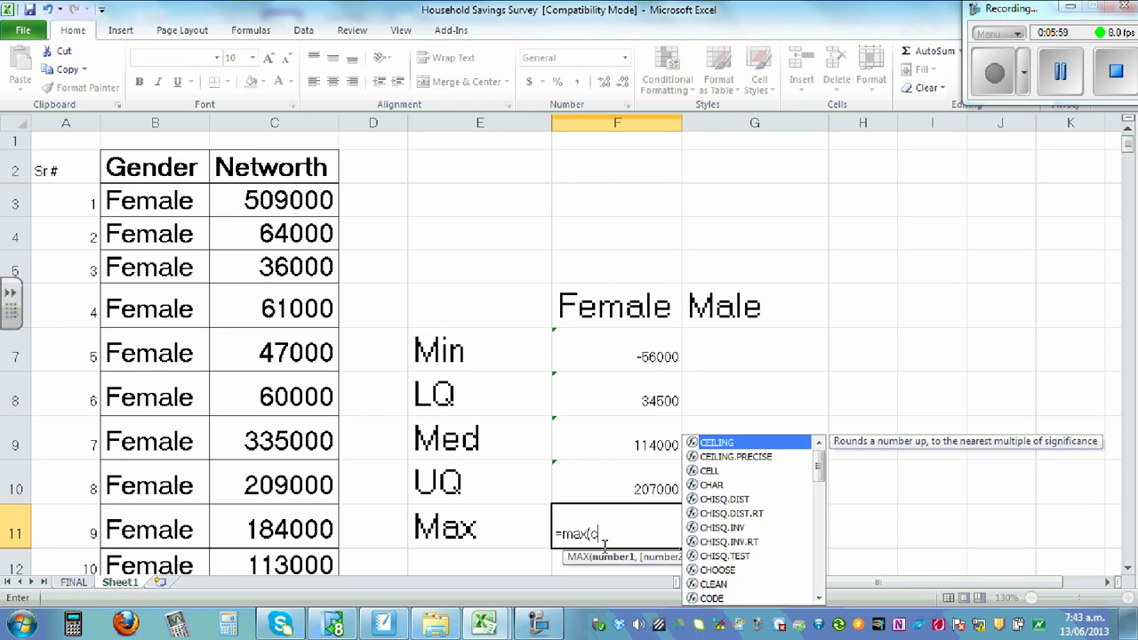
text(3:c153)
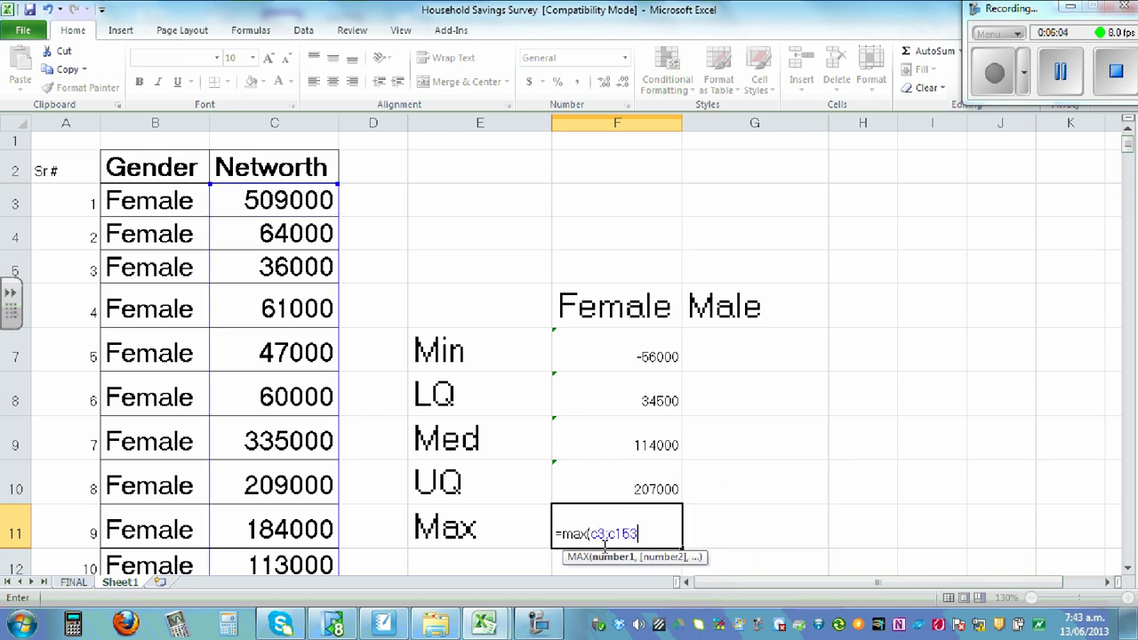
text())
key(Return)
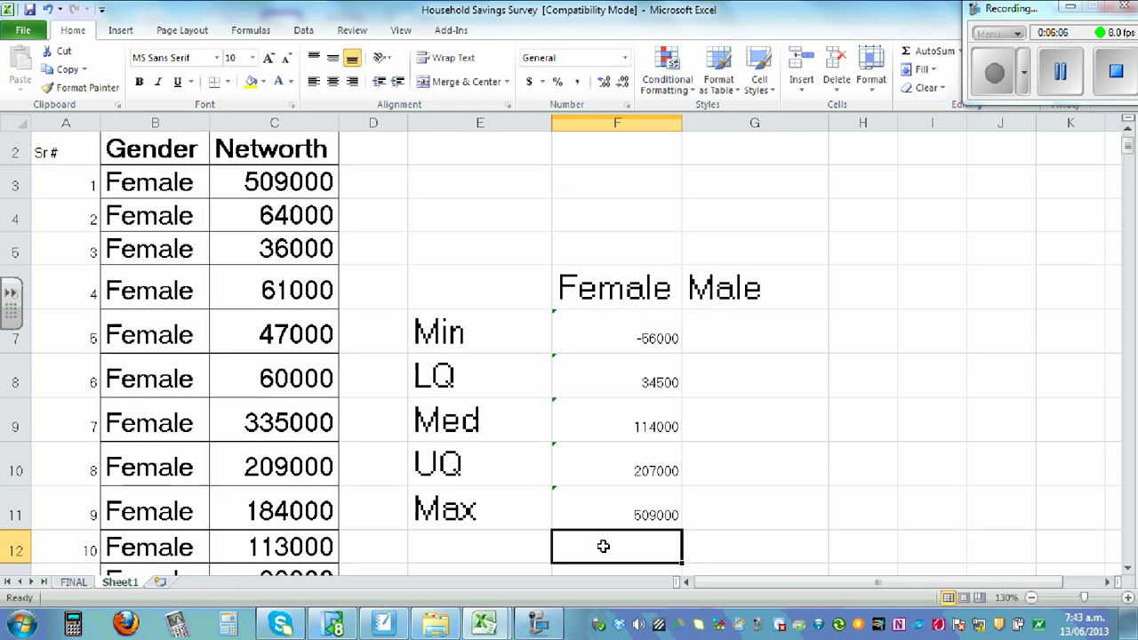
scroll(842, 430, up, 1)
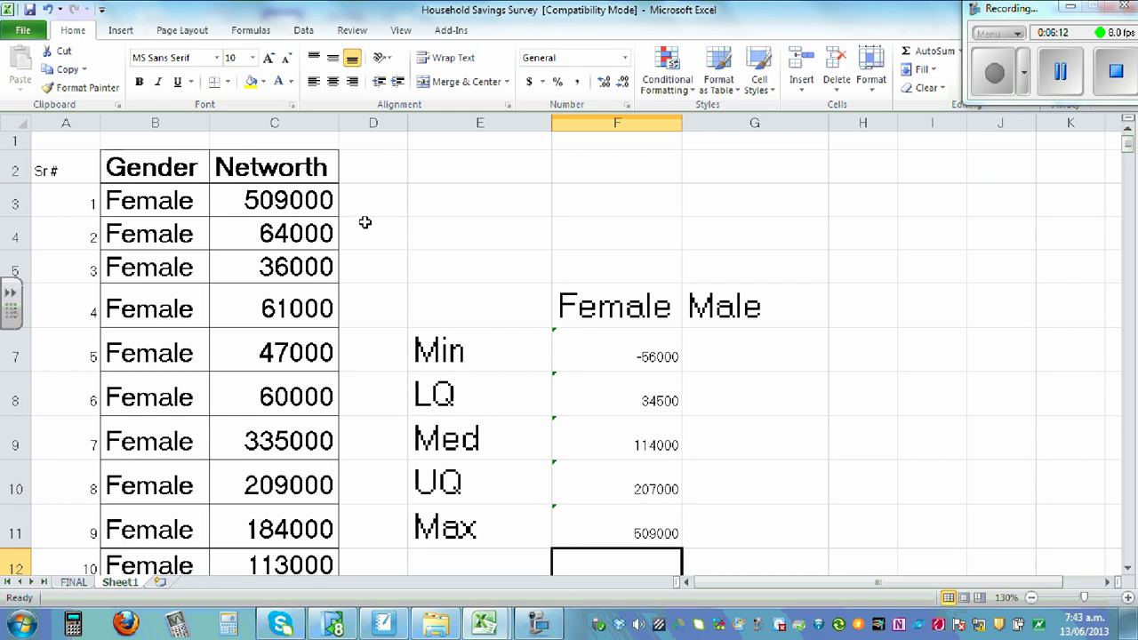
Check at which row the data switches from Female to Male, and review the range used in the F7 minimum formula.
click(735, 353)
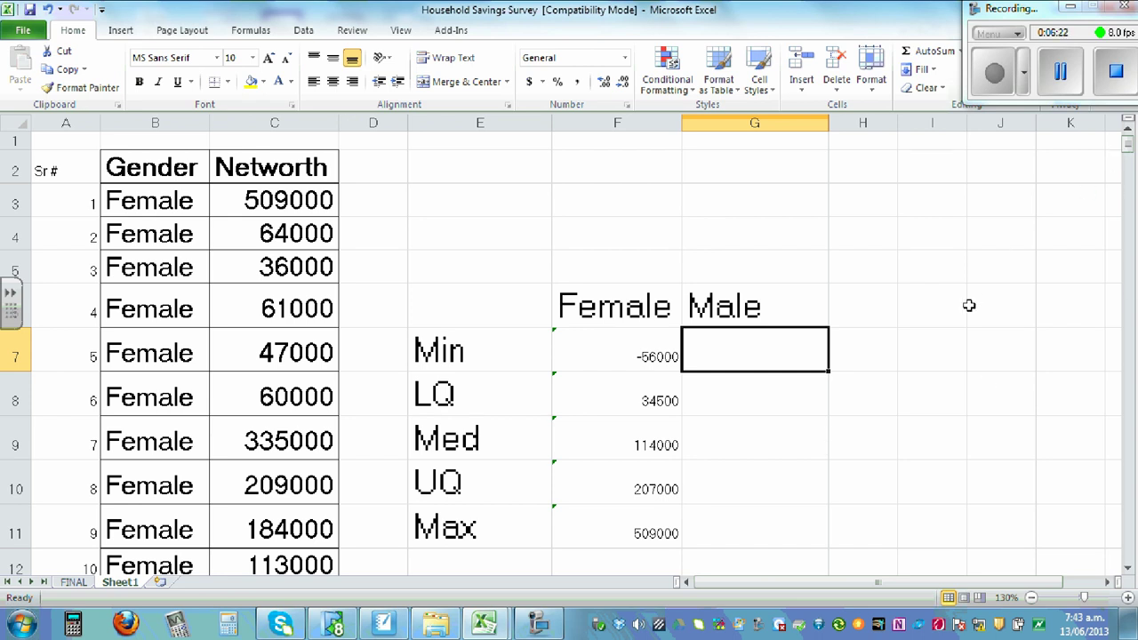
drag(1127, 145, 1115, 364)
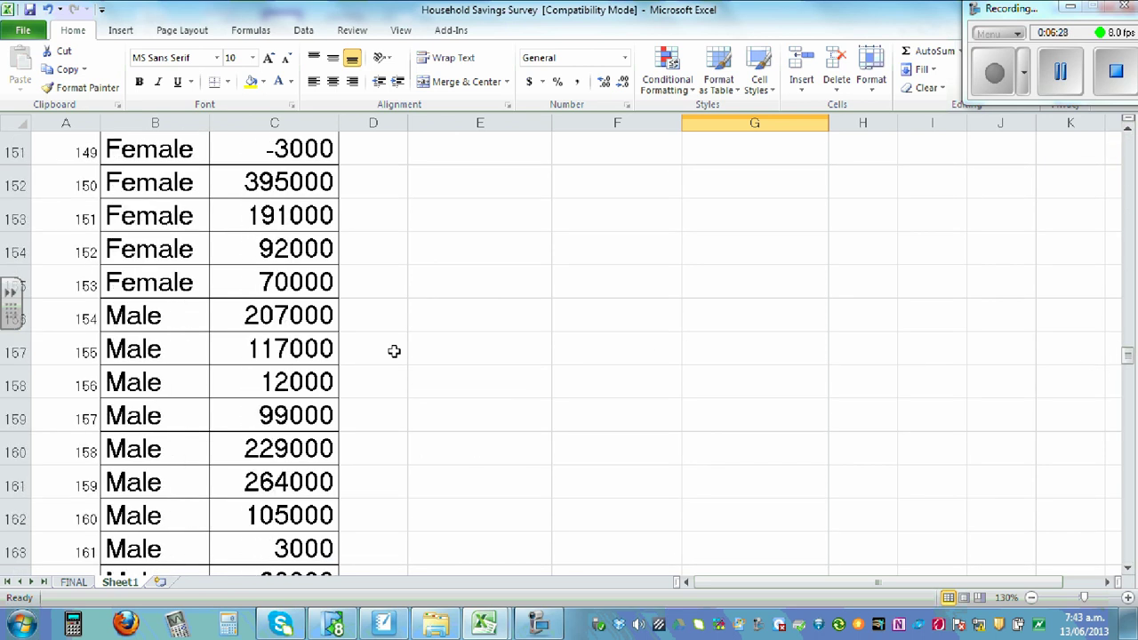
click(268, 319)
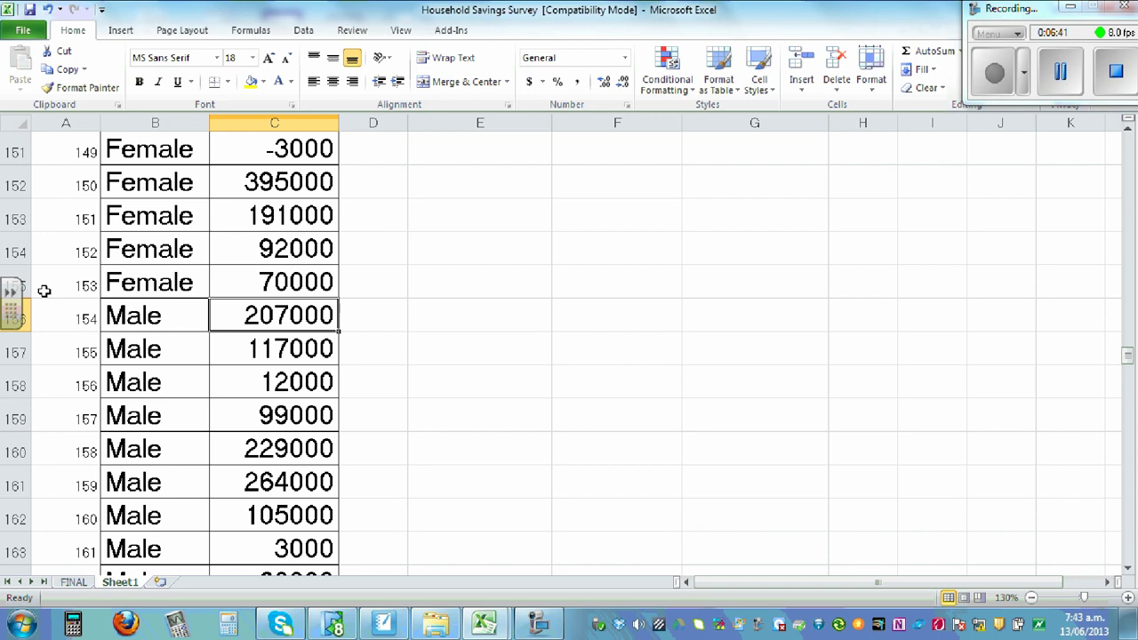
scroll(876, 302, up, 11)
scroll(1057, 278, up, 20)
scroll(1057, 278, up, 15)
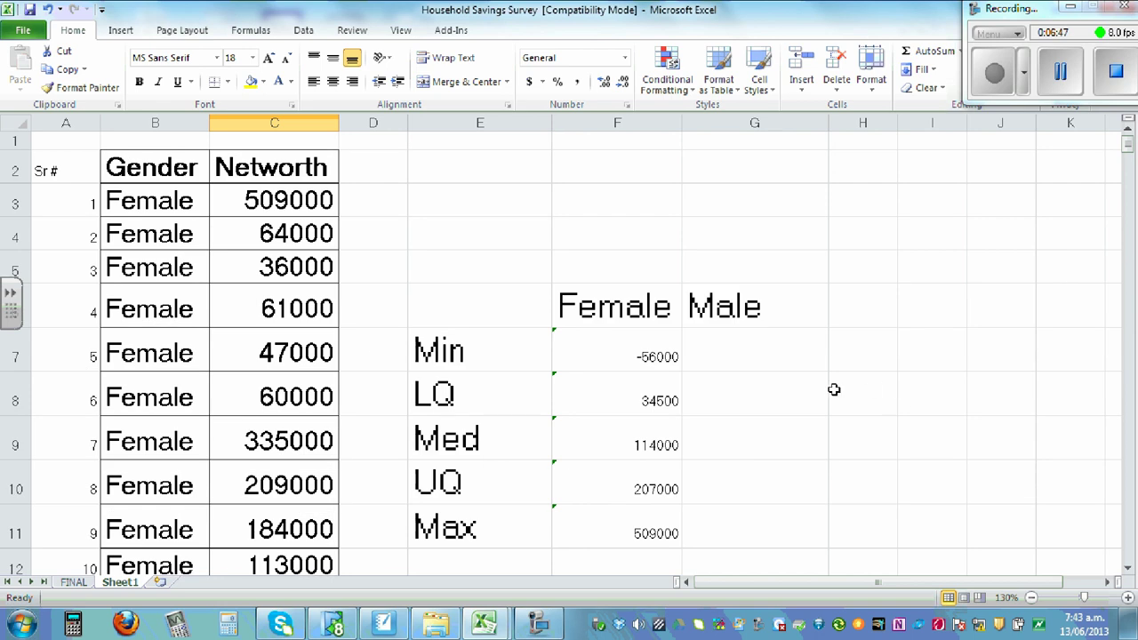
click(647, 358)
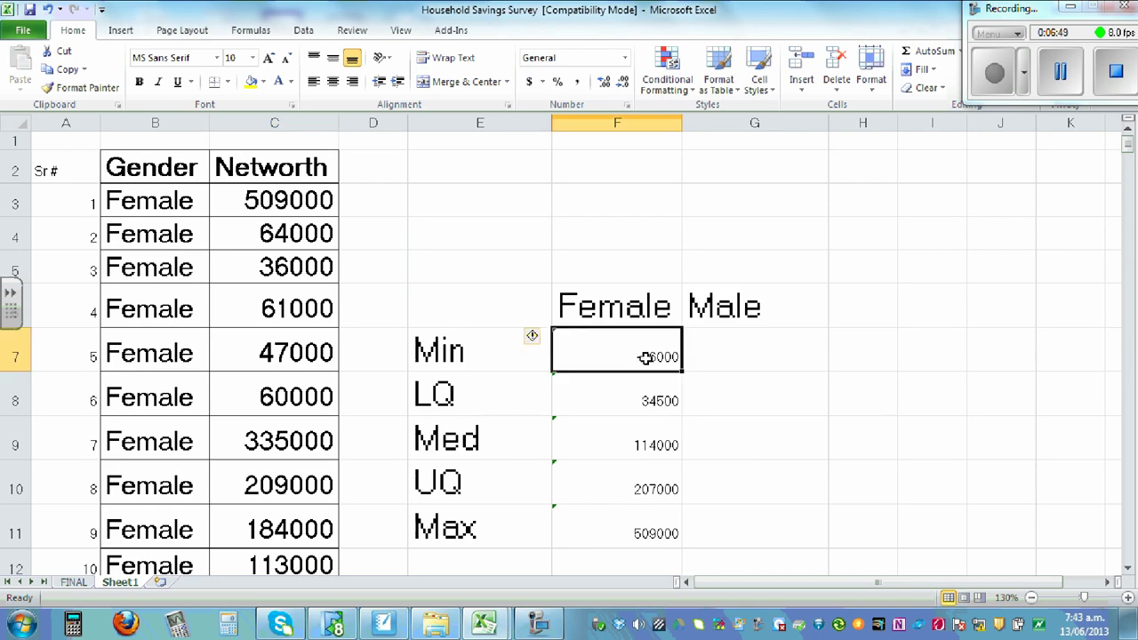
double_click(646, 357)
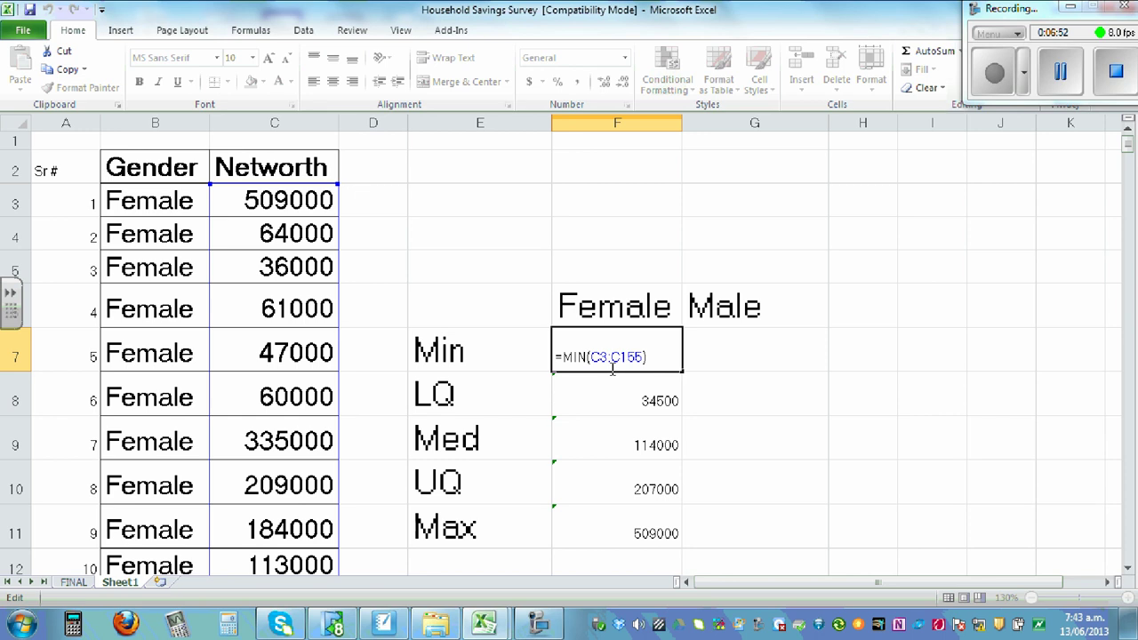
Correct the female lower quartile formula in cell F8 to =QUARTILE(C3:C155,1).
double_click(662, 402)
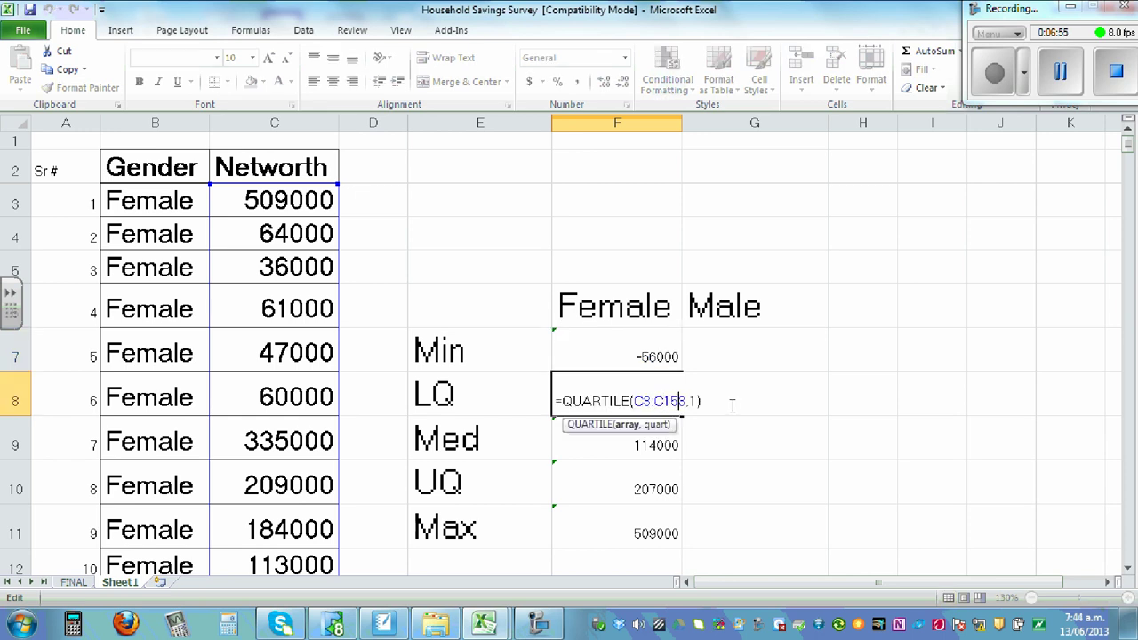
key(BackSpace)
text(5)
key(Return)
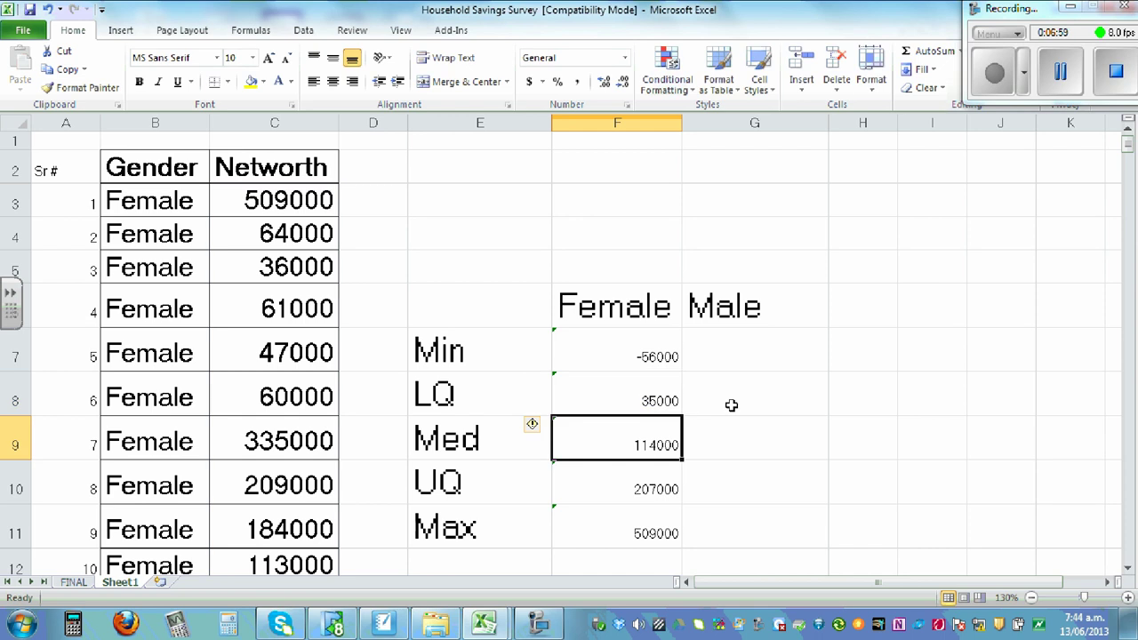
Correct the female median formula in cell F9 to =QUARTILE(C3:C155,2).
double_click(632, 453)
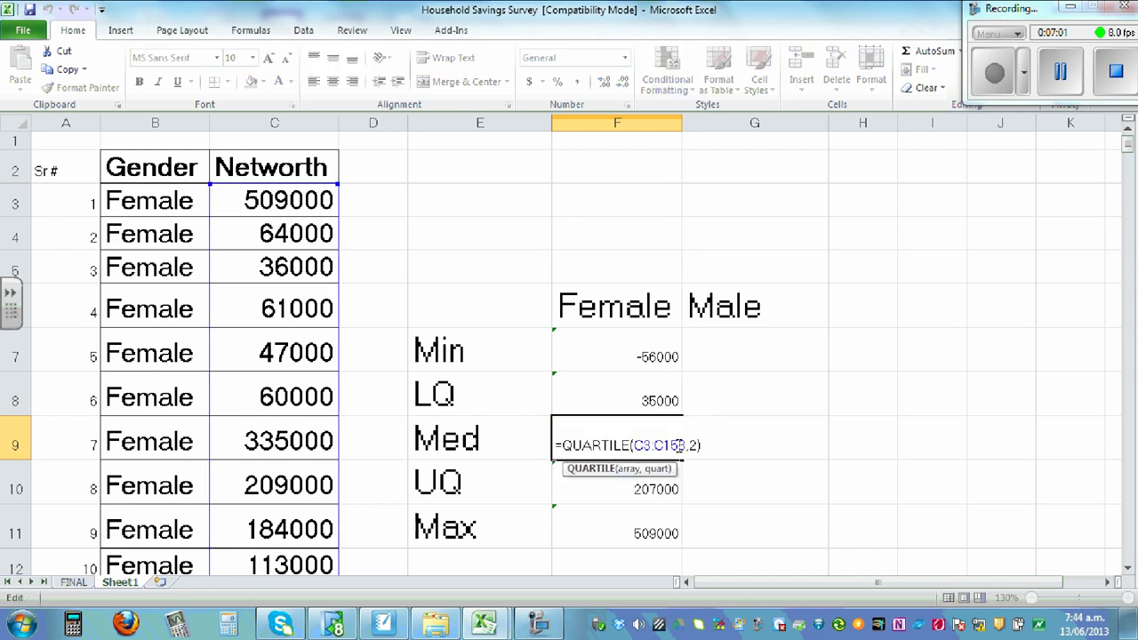
click(674, 445)
key(Delete)
text(5)
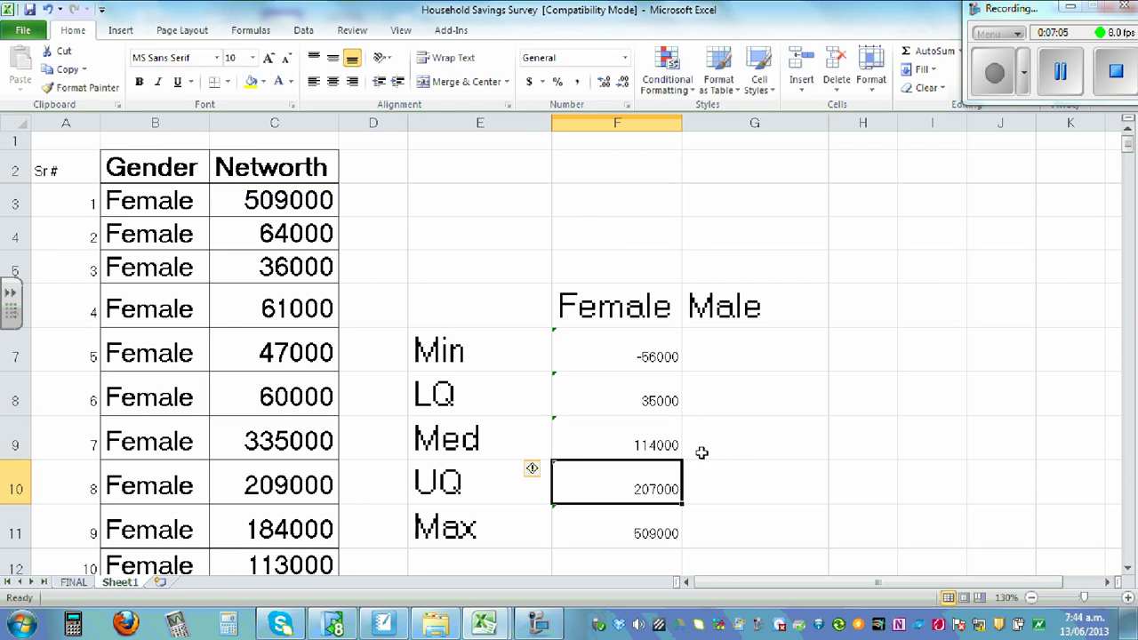
Correct the female upper quartile formula in cell F10 to =QUARTILE(C3:C155,3).
double_click(648, 492)
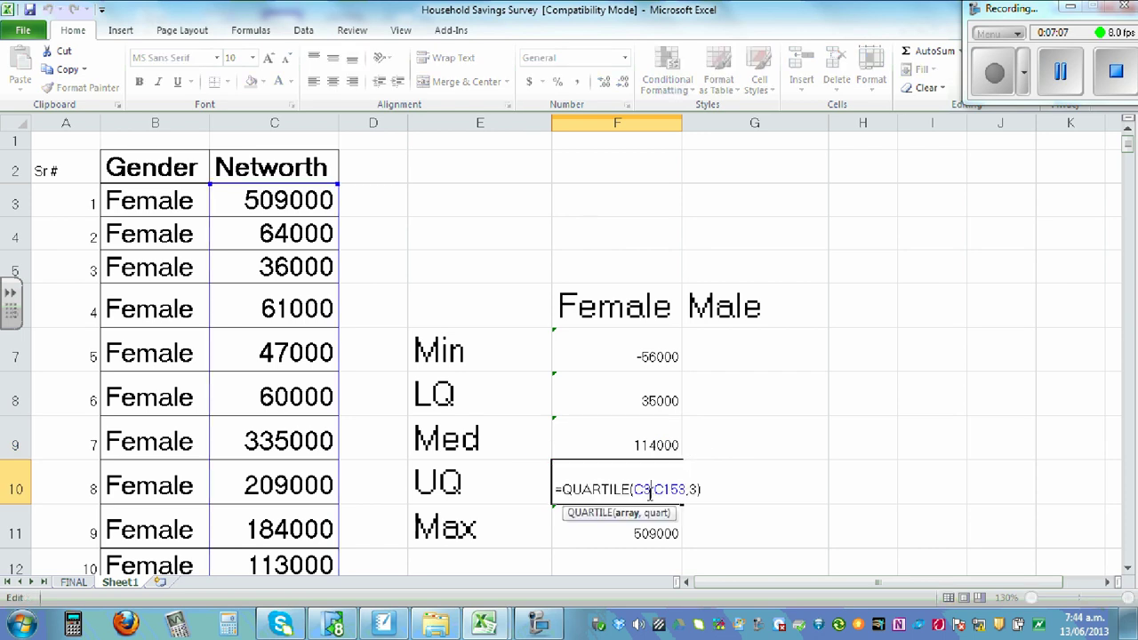
key(BackSpace)
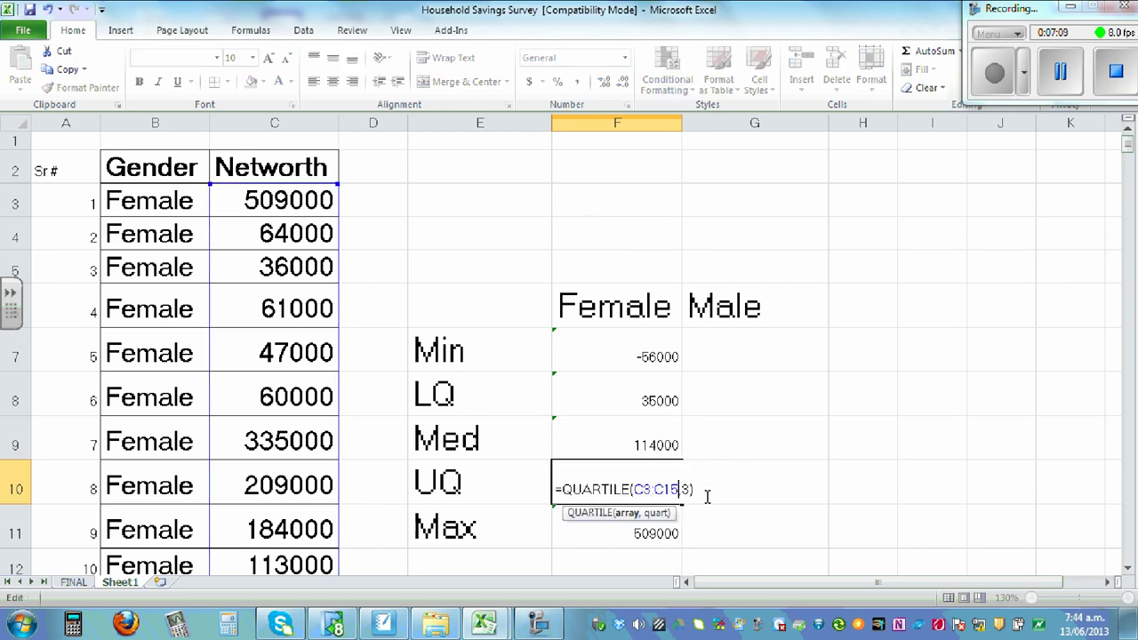
text(5)
key(Return)
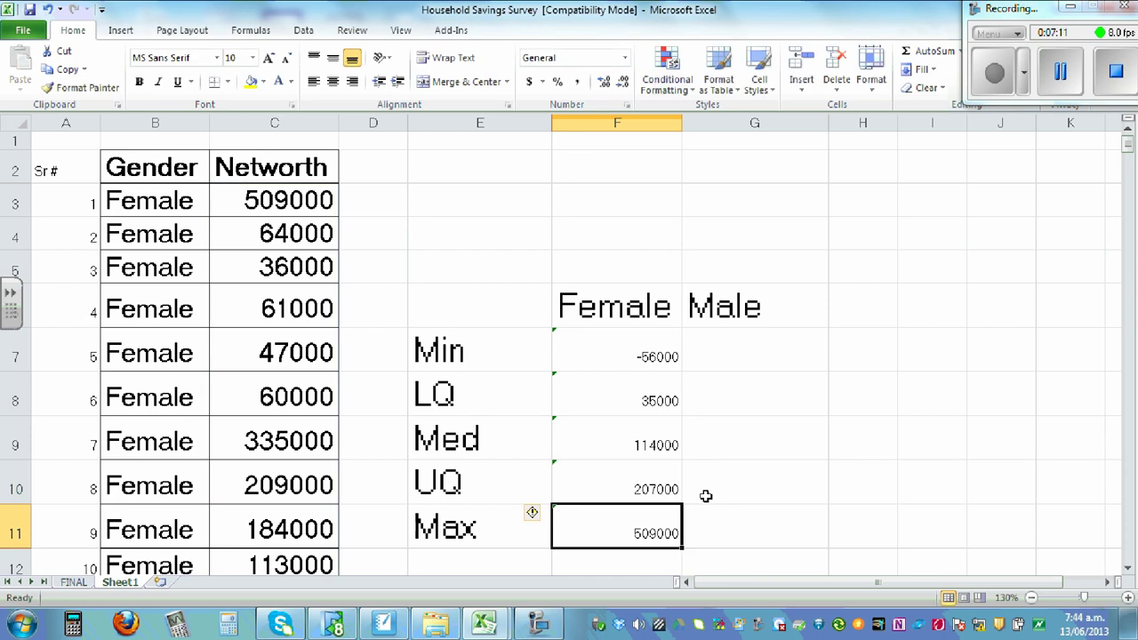
Edit the end row of the data range in the female maximum formula in cell F11.
double_click(647, 533)
key(BackSpace)
text(3)
key(BackSpace)
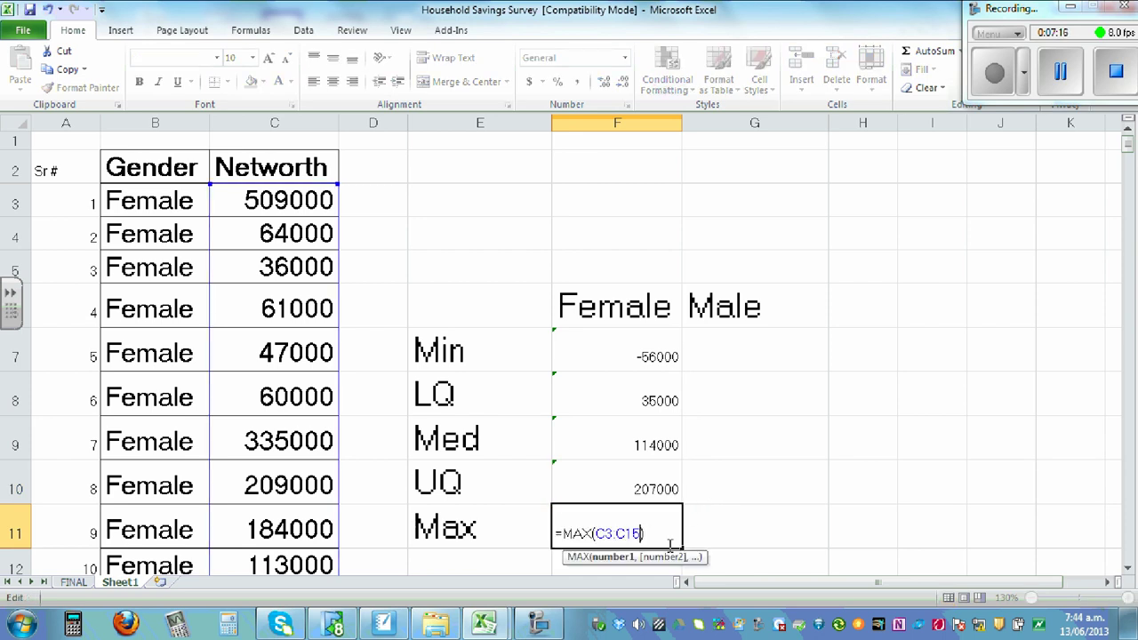
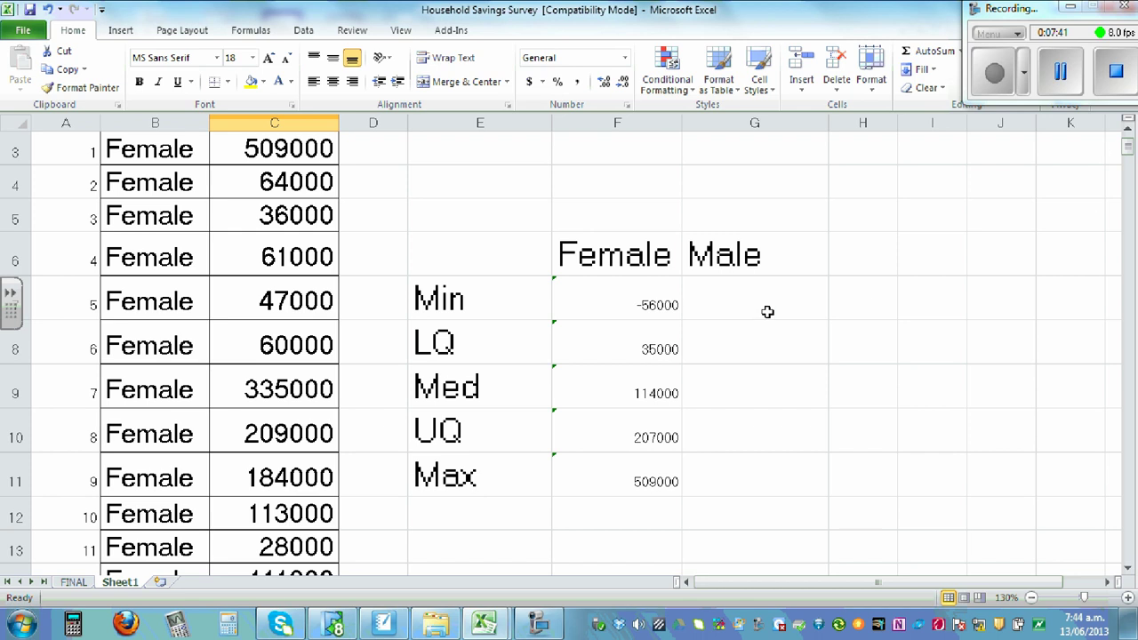
Calculate the male minimum net worth in cell G7 with =MIN(C156:C302).
click(755, 309)
text(=min)
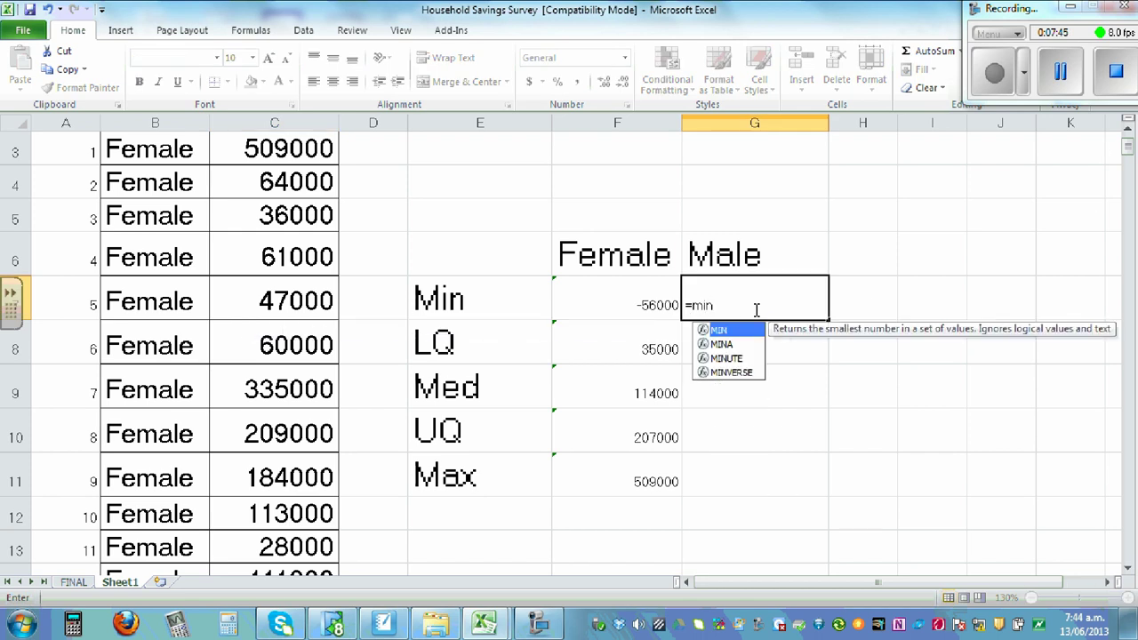
text((c1)
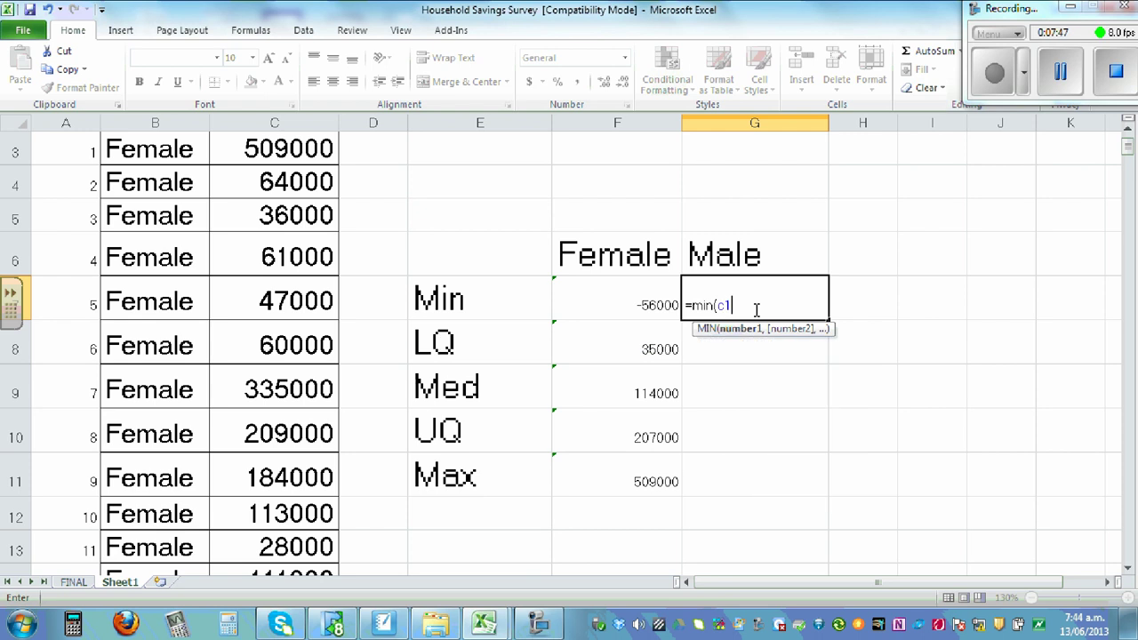
text(56:c)
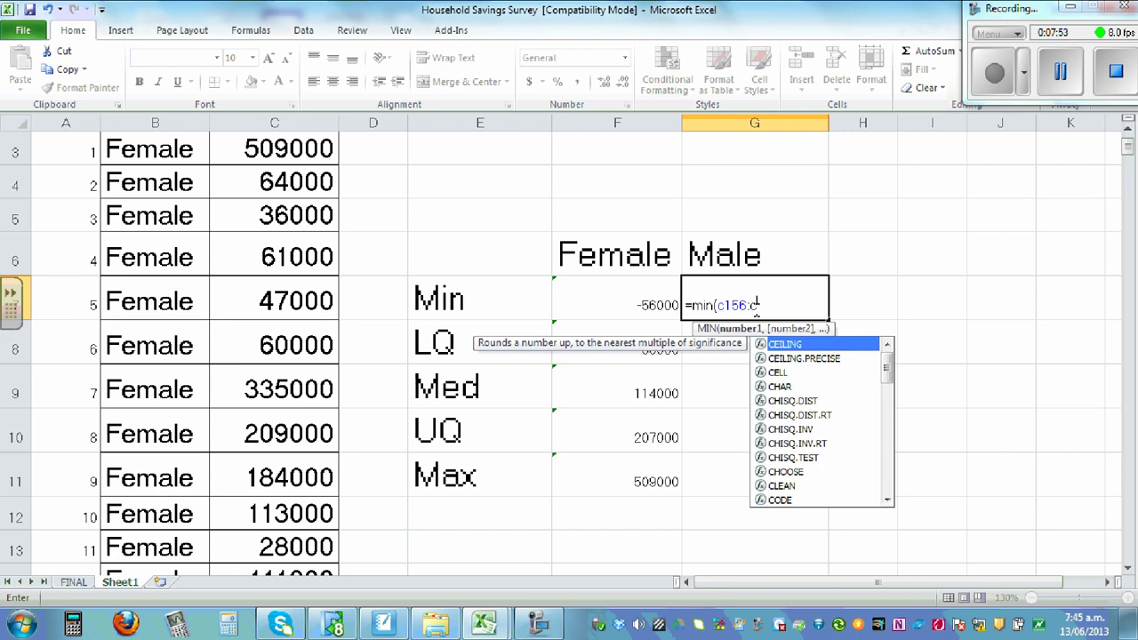
text(802)
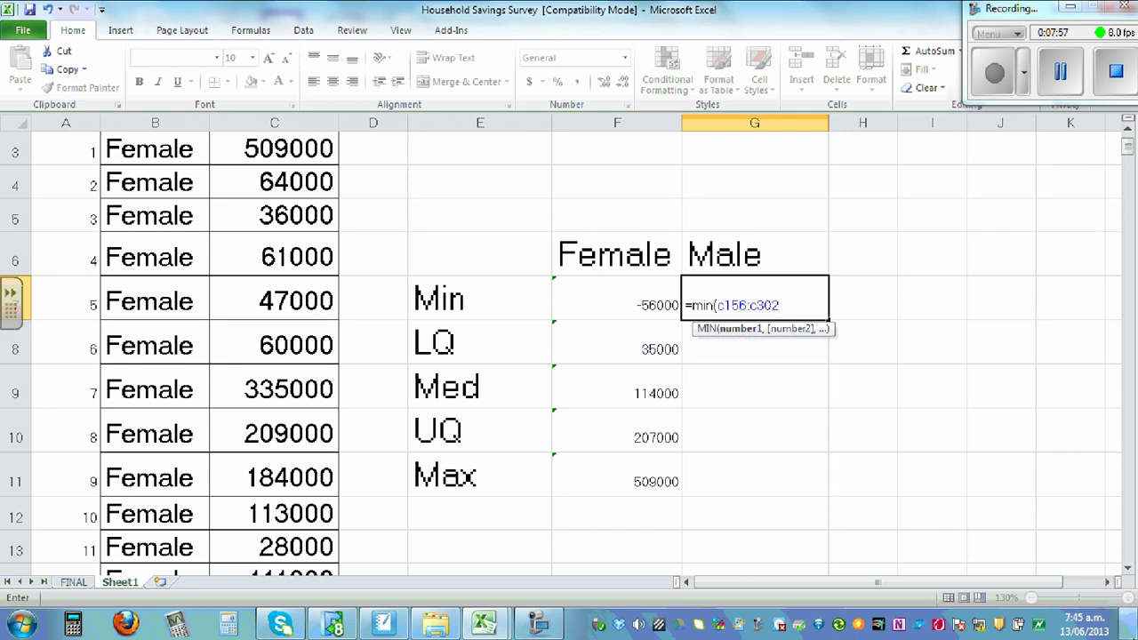
text())
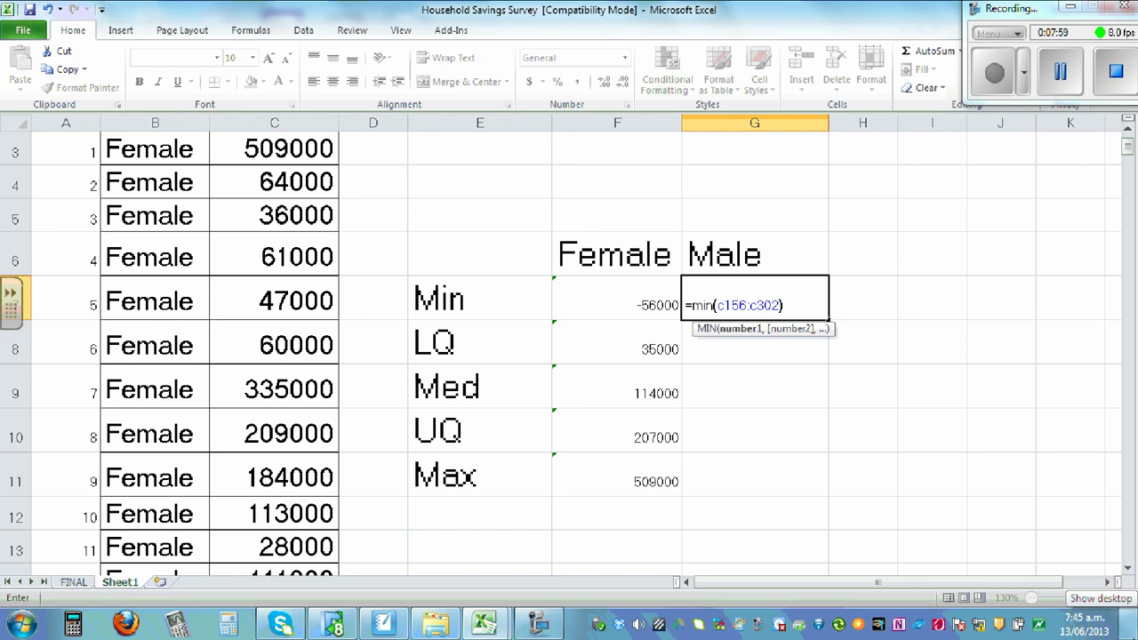
key(Return)
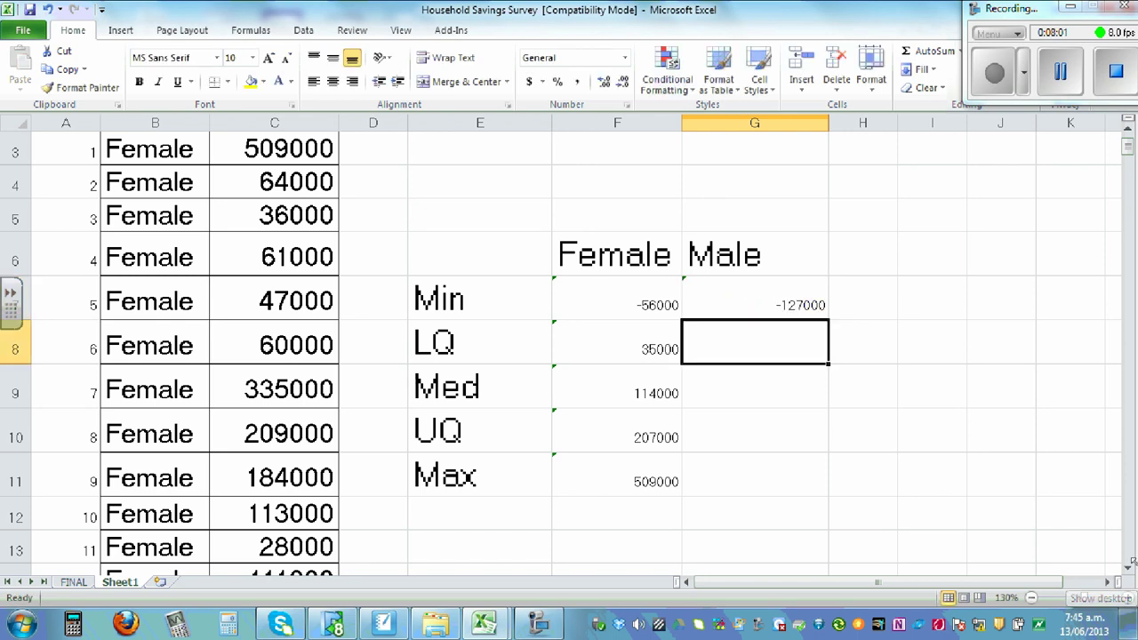
Calculate the male lower quartile in cell G8 with =QUARTILE(C156:C302,1).
mouse_move(1128, 152)
mouse_down()
mouse_move(1118, 567)
mouse_move(1129, 522)
mouse_move(1130, 153)
mouse_up()
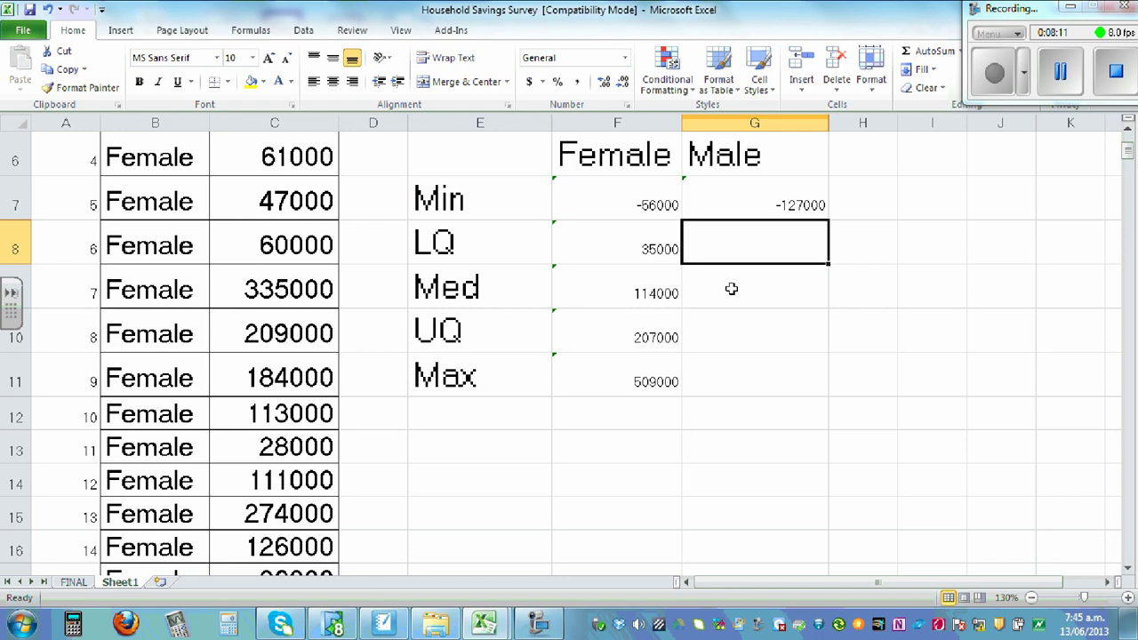
text(=quartile)
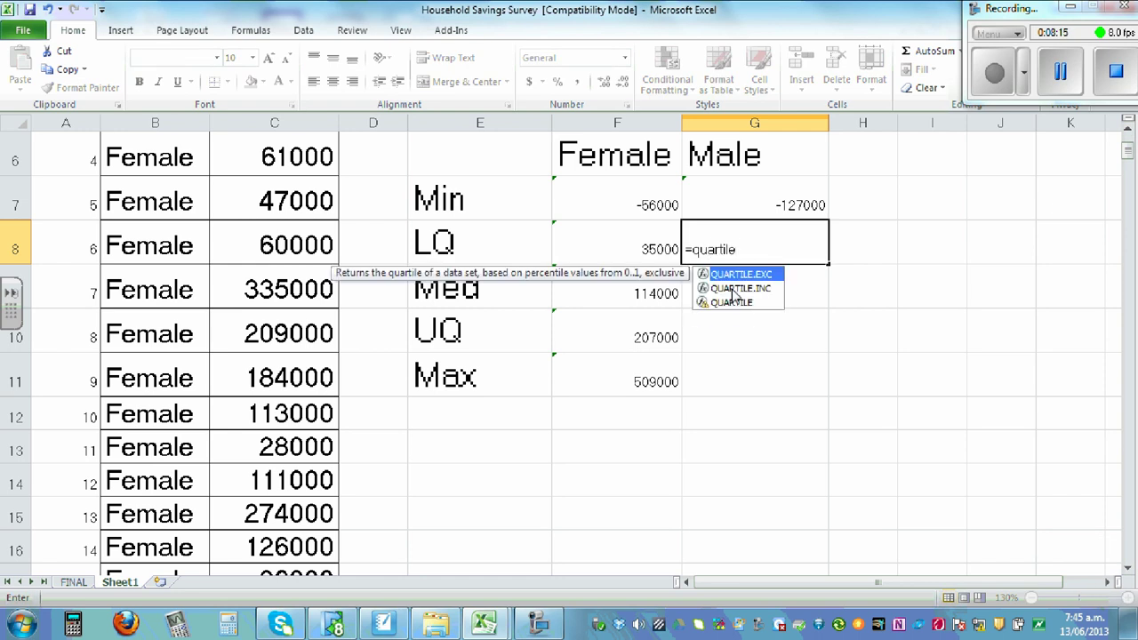
text(()
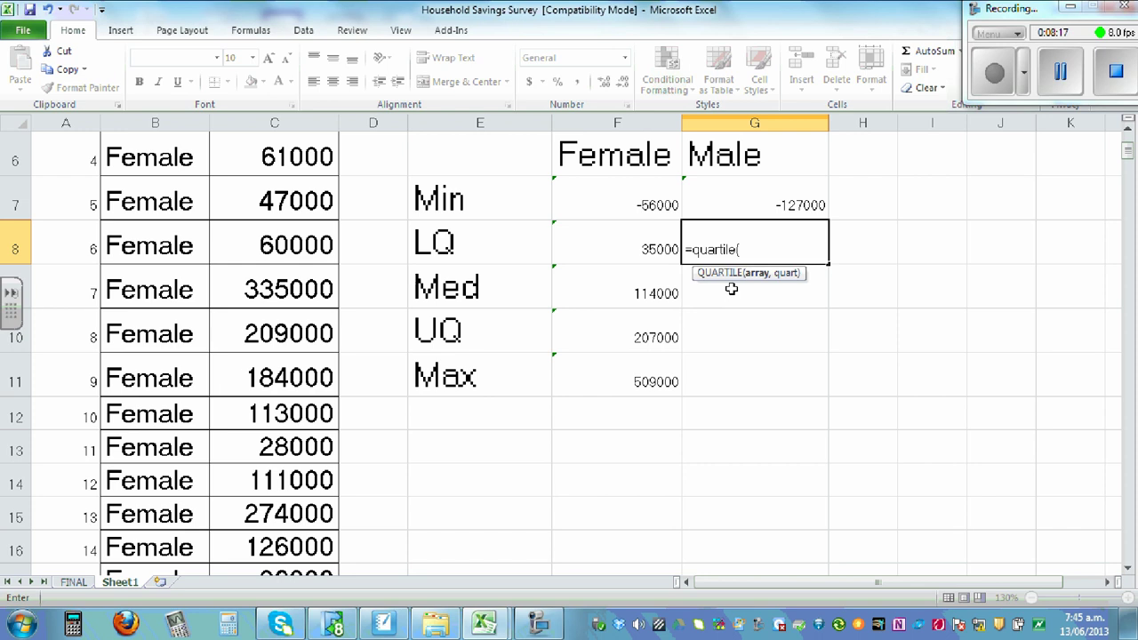
text(c156:c302,)
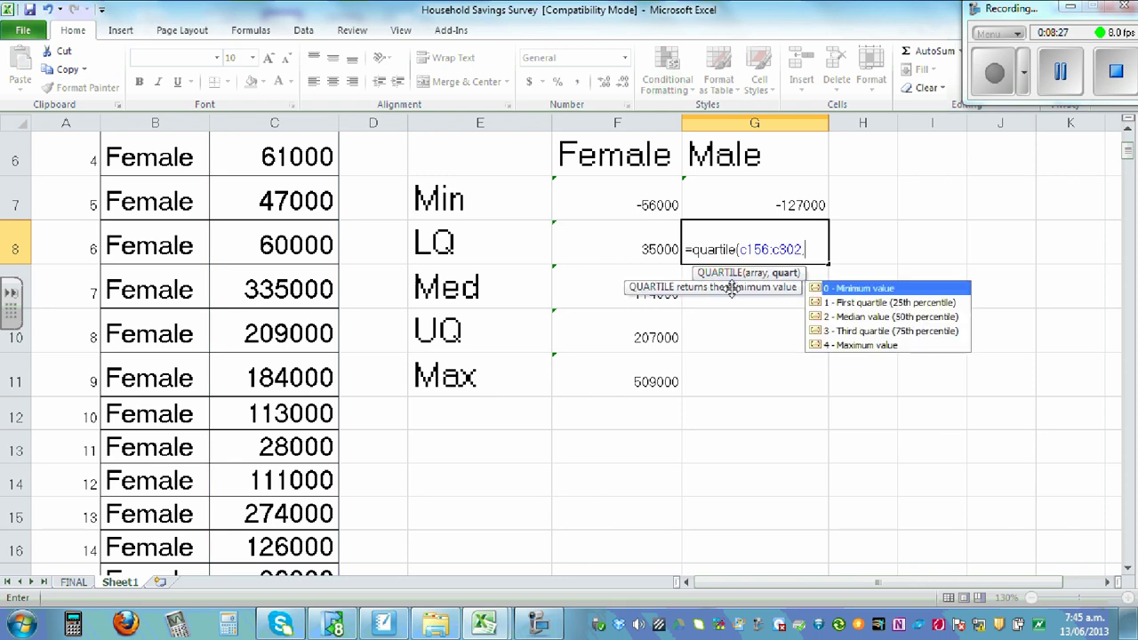
text(1))
key(Return)
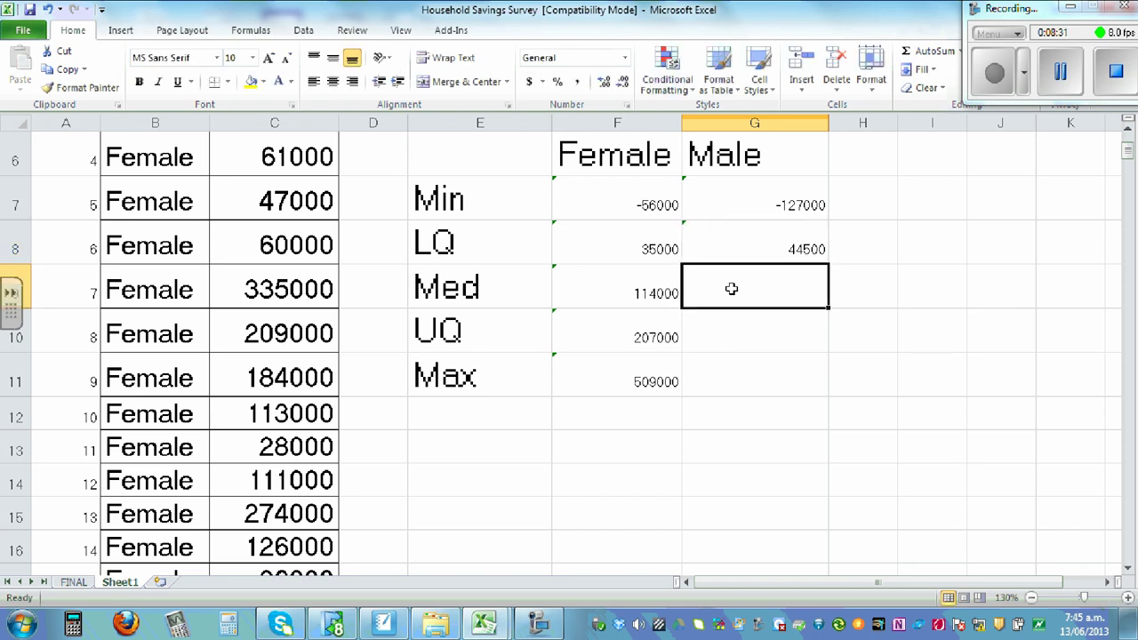
Calculate the male median net worth in cell G9 with =QUARTILE(C156:C302,2).
text(=quar)
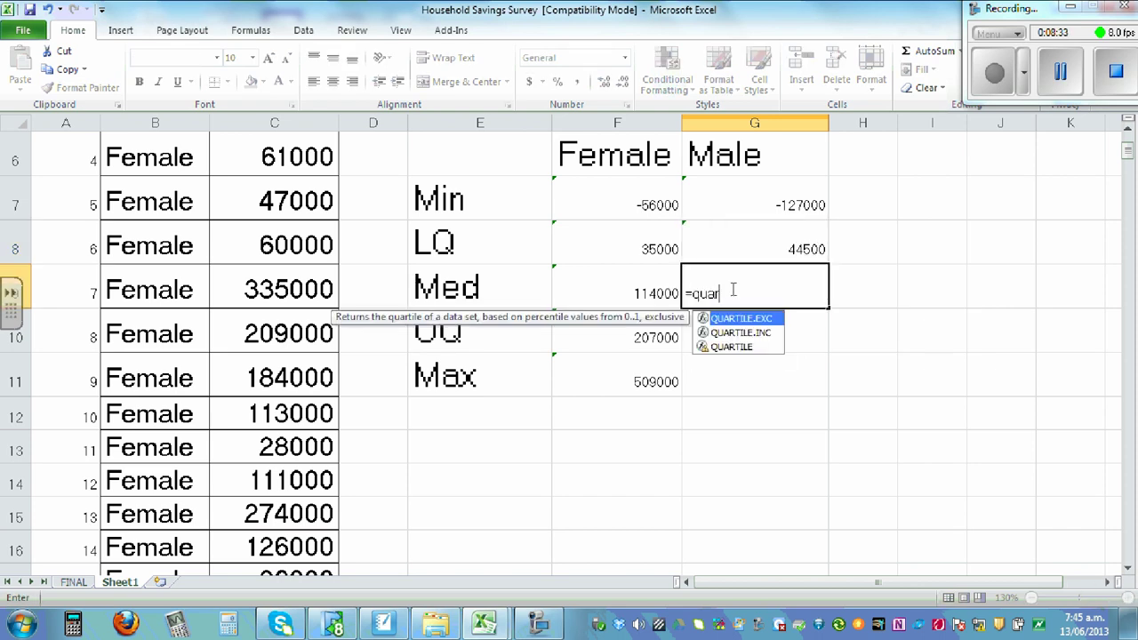
text(tile()
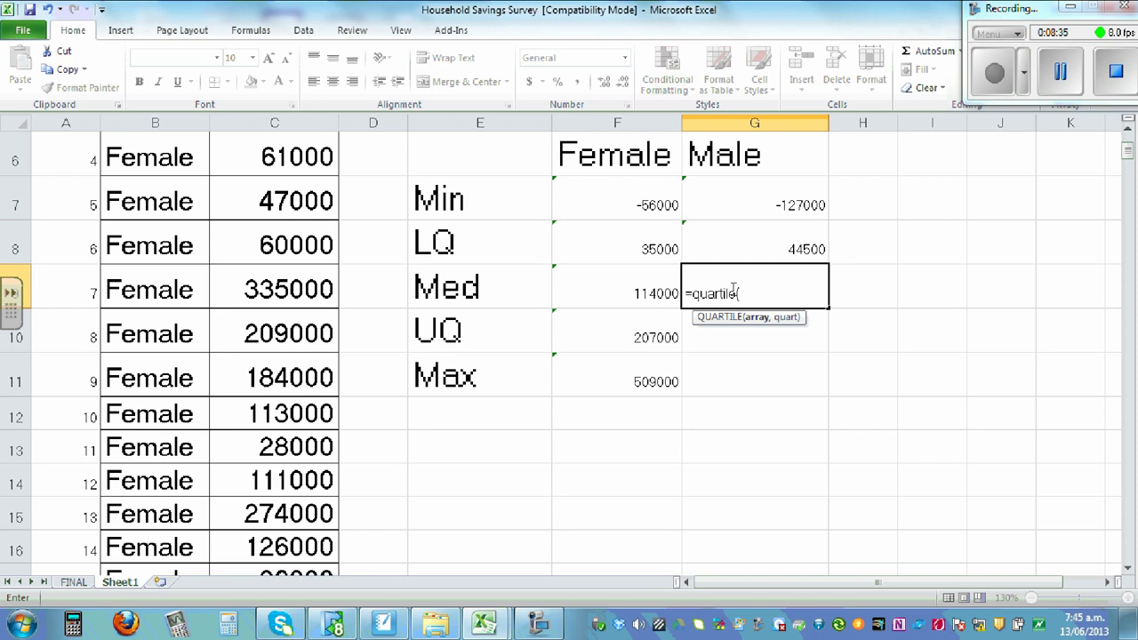
text(c156:c302,2)
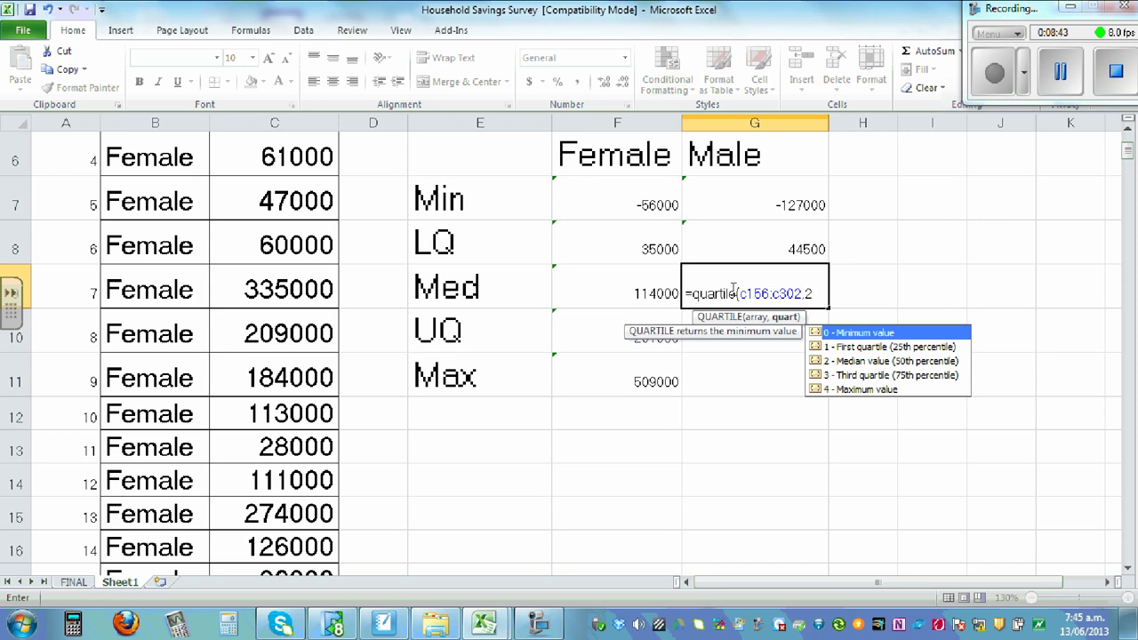
text())
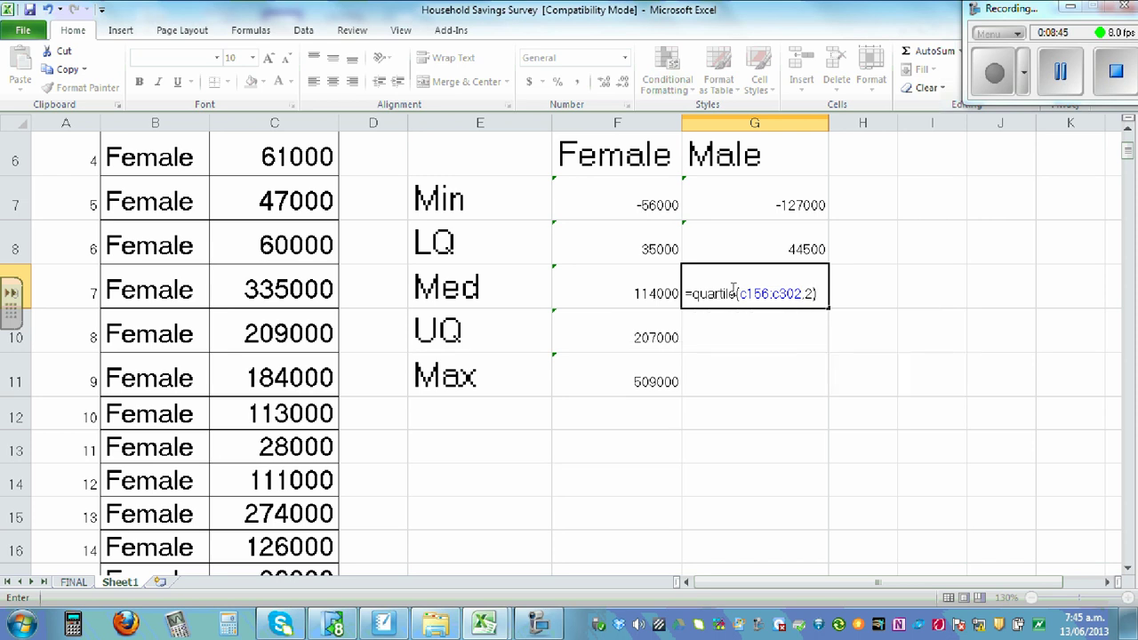
key(Return)
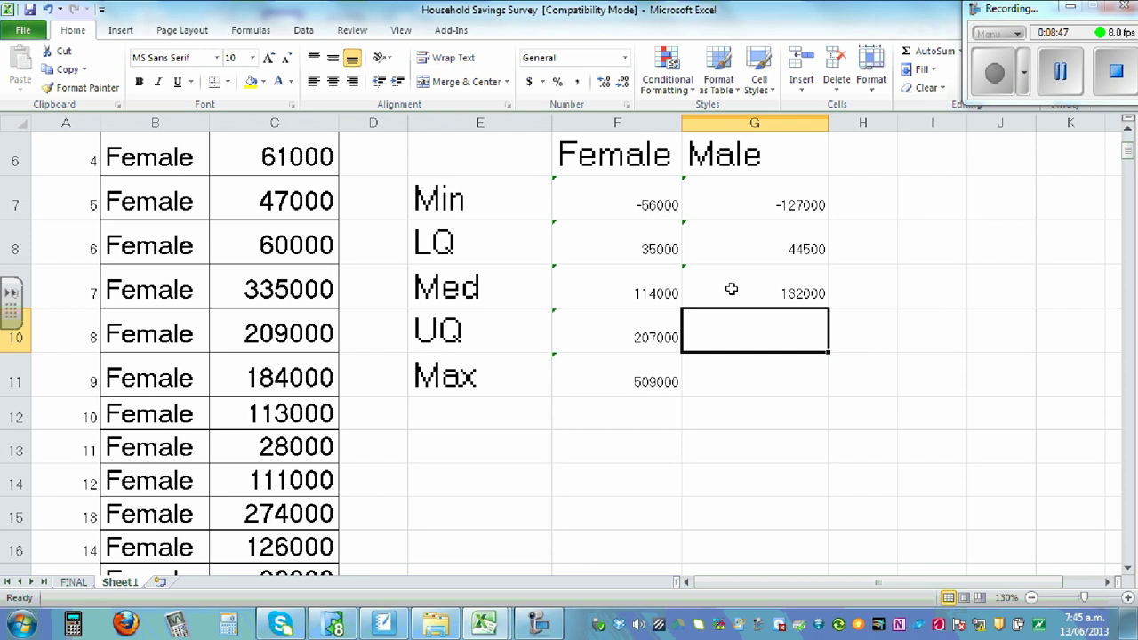
Calculate the male upper quartile in cell G10 with =QUARTILE(C156:C302,3).
text(=qua)
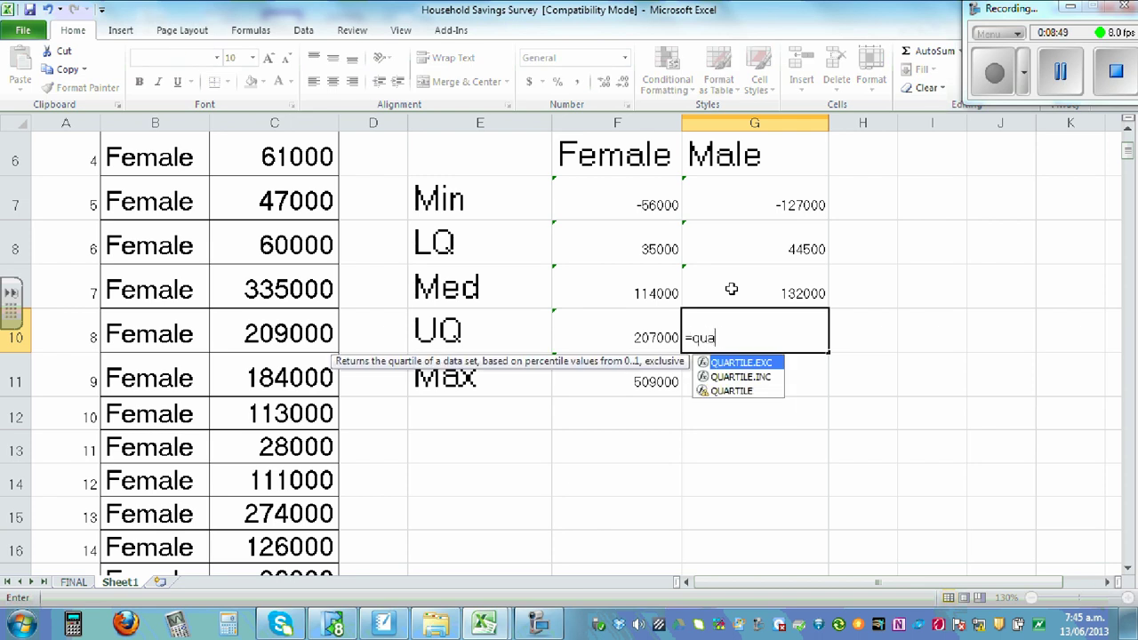
text(rtile()
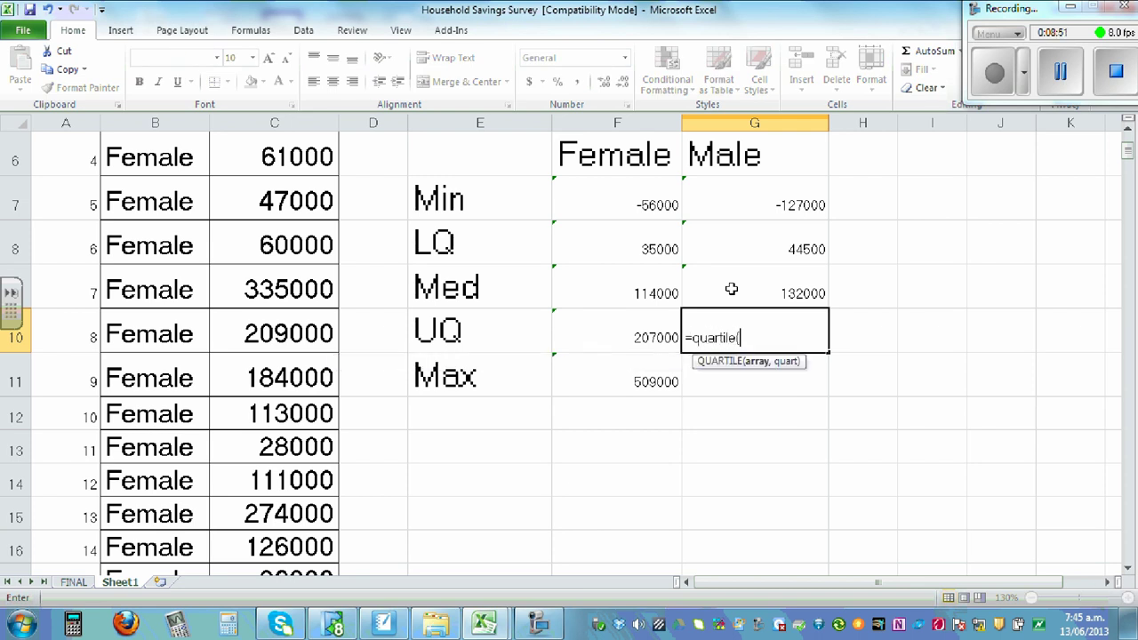
text(c156:c30)
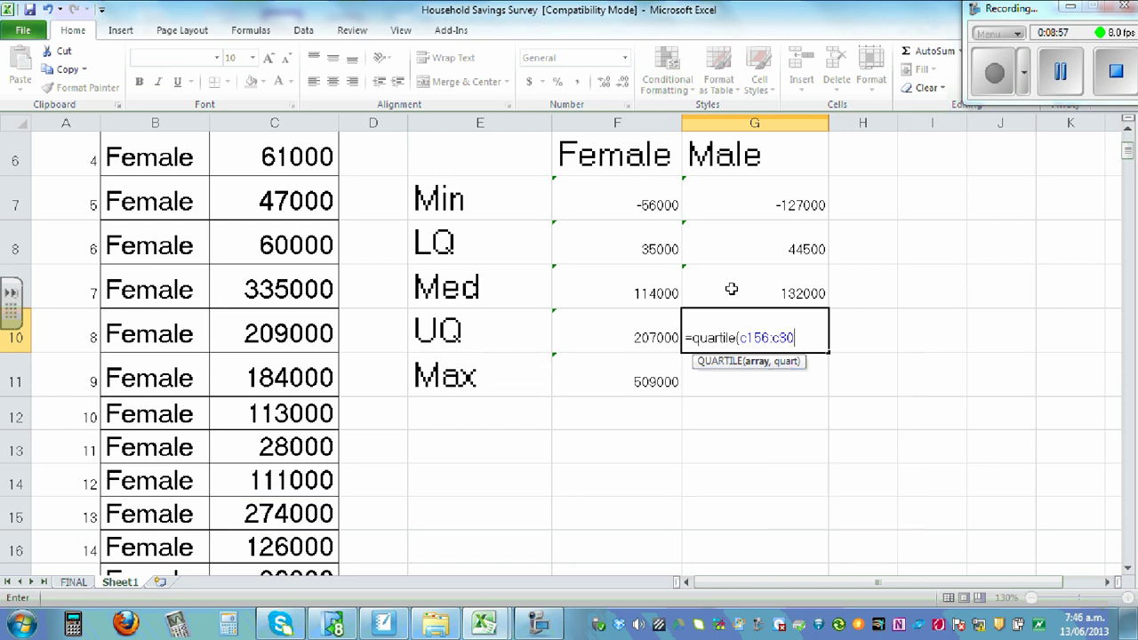
text(2))
key(Return)
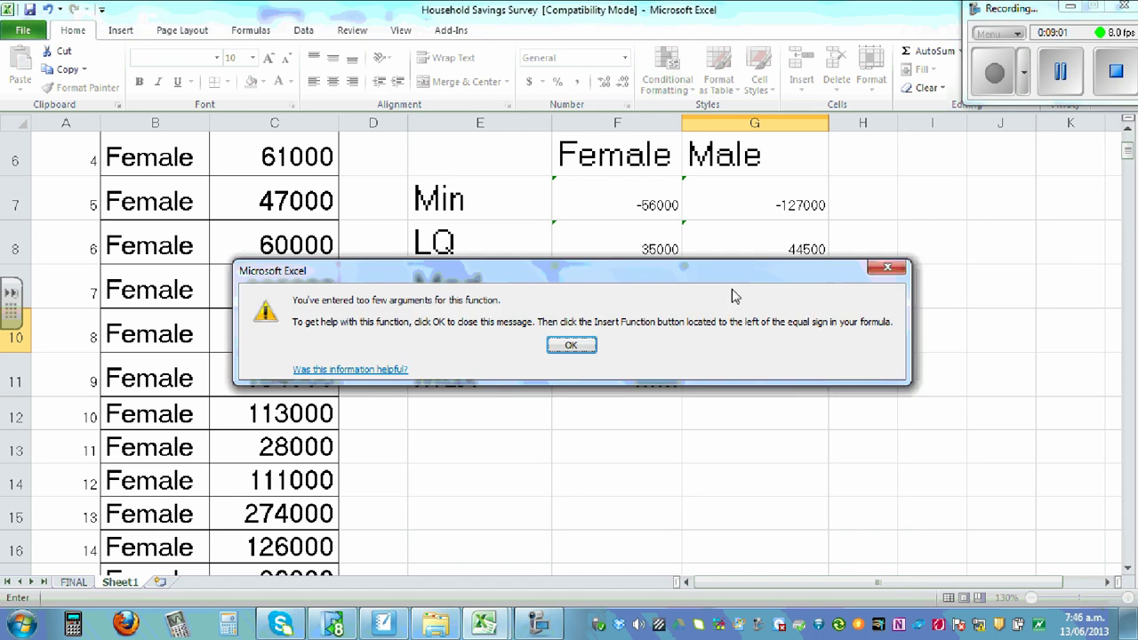
click(573, 347)
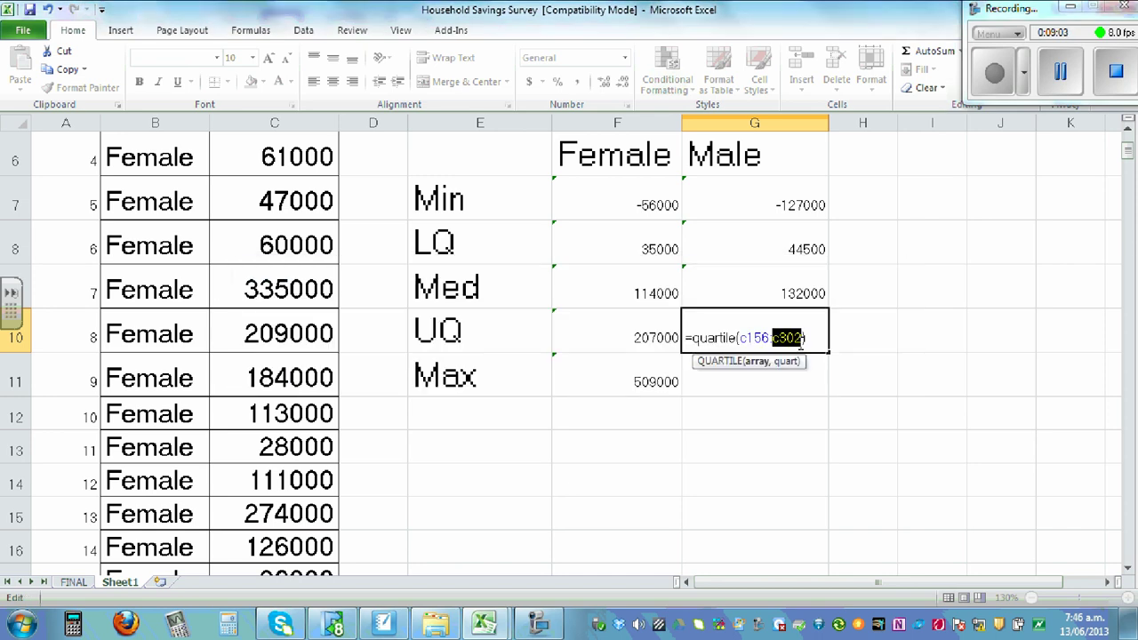
key(Right)
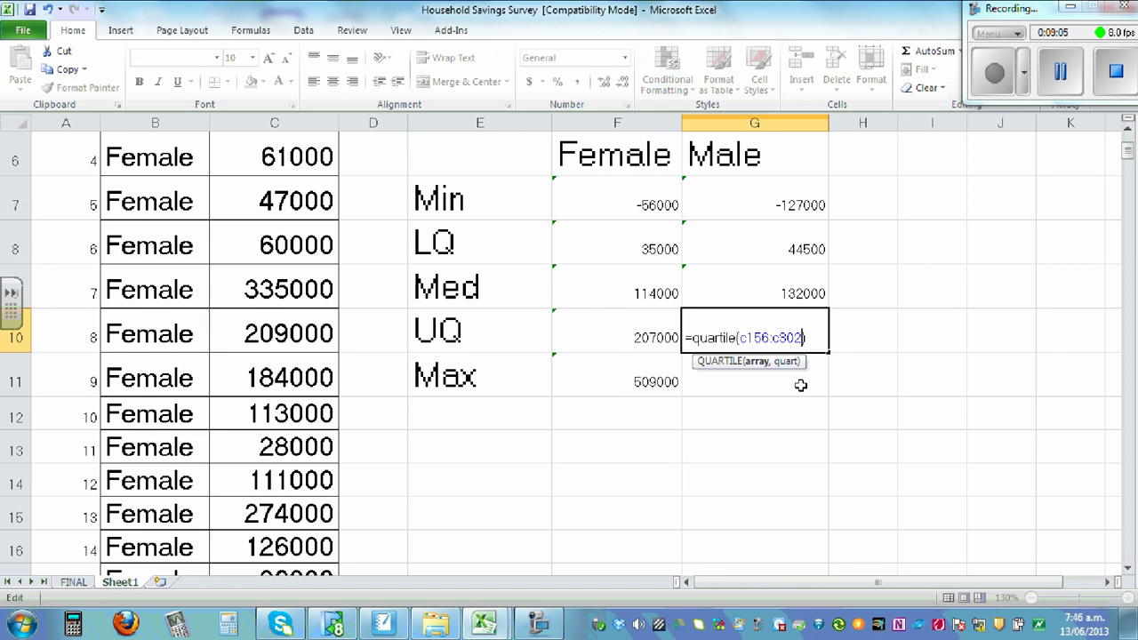
text(,3)
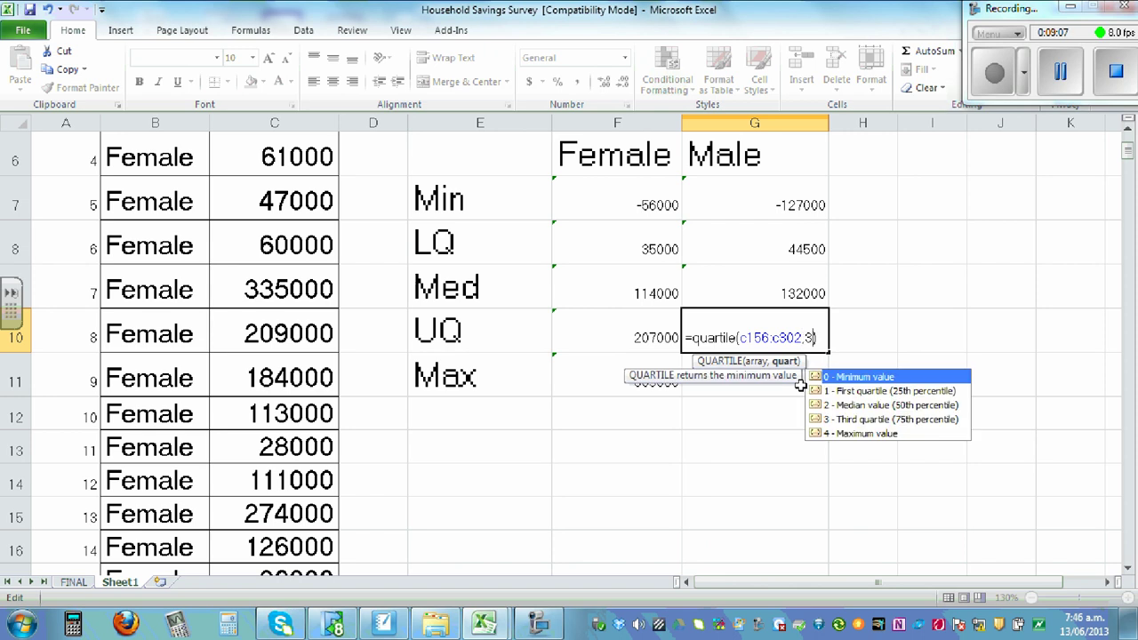
key(Return)
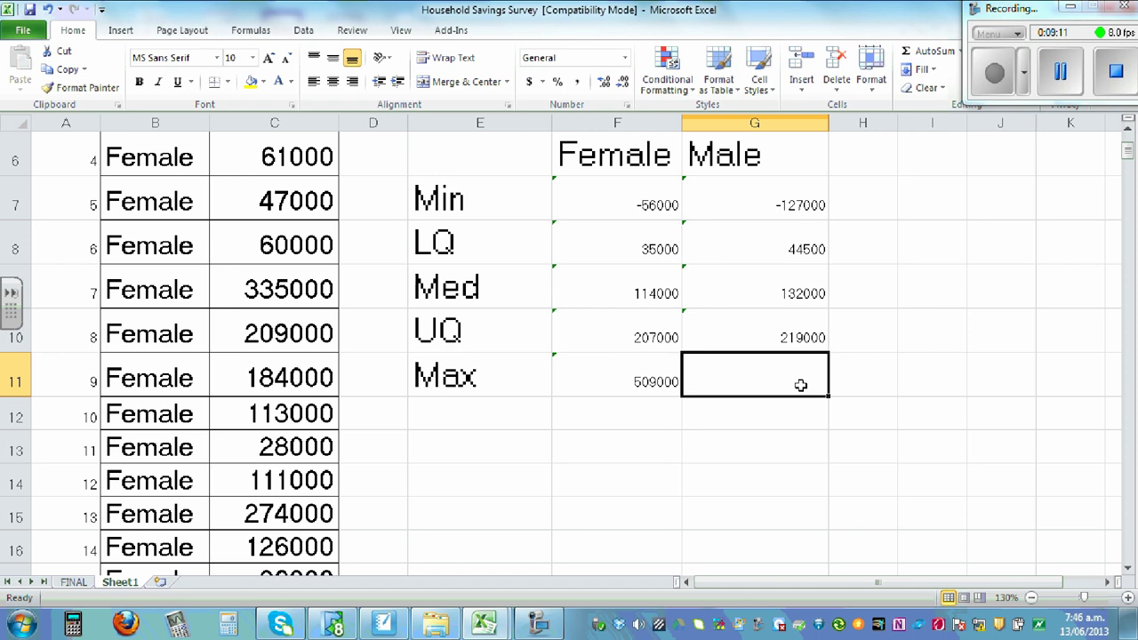
Calculate the male maximum net worth in cell G11 with =MAX(C156:C302).
text(=max()
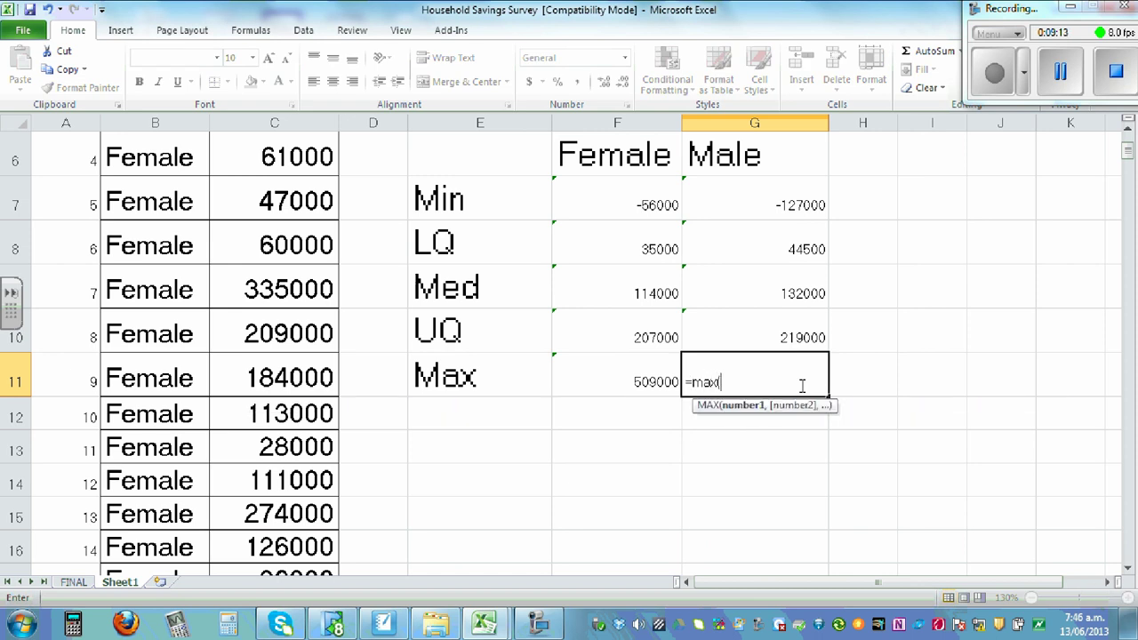
text(c156:c3)
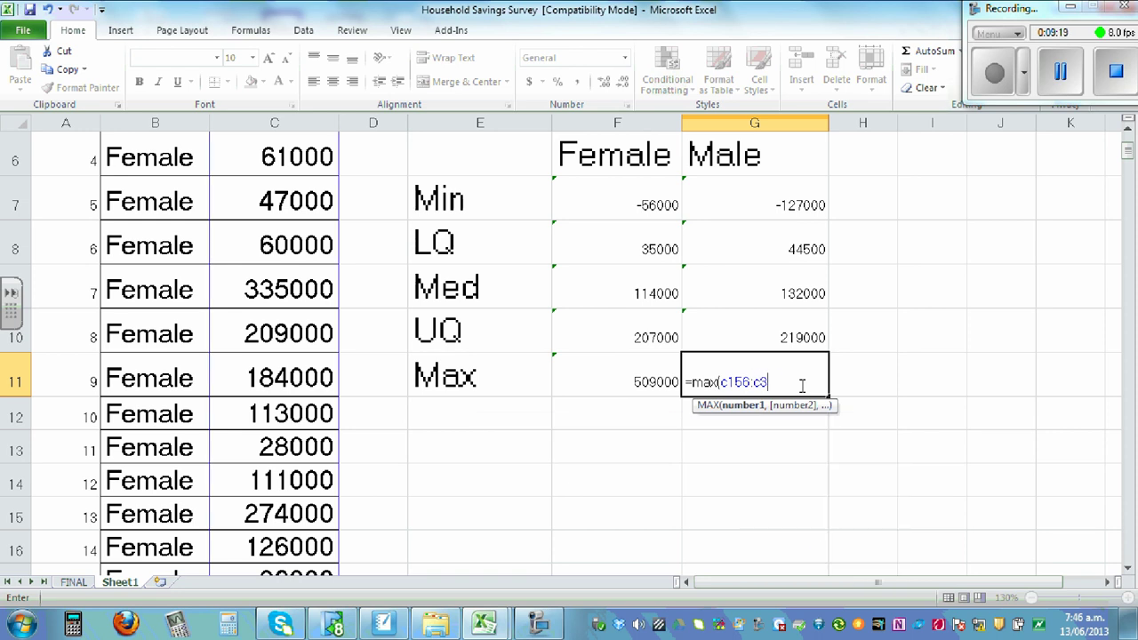
text(02))
key(Return)
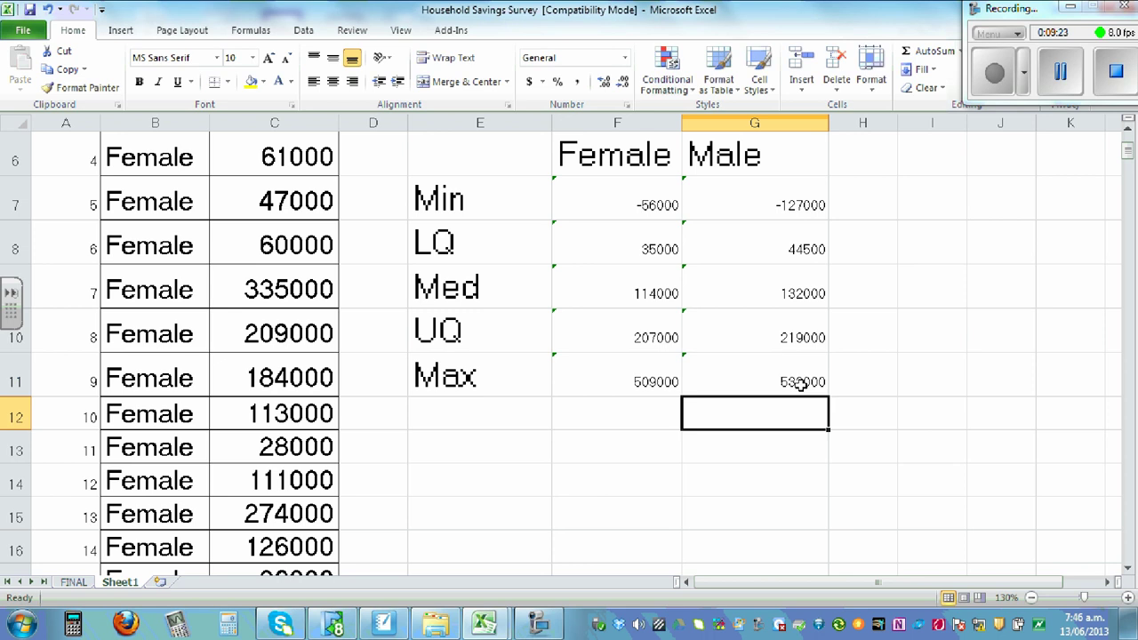
click(931, 342)
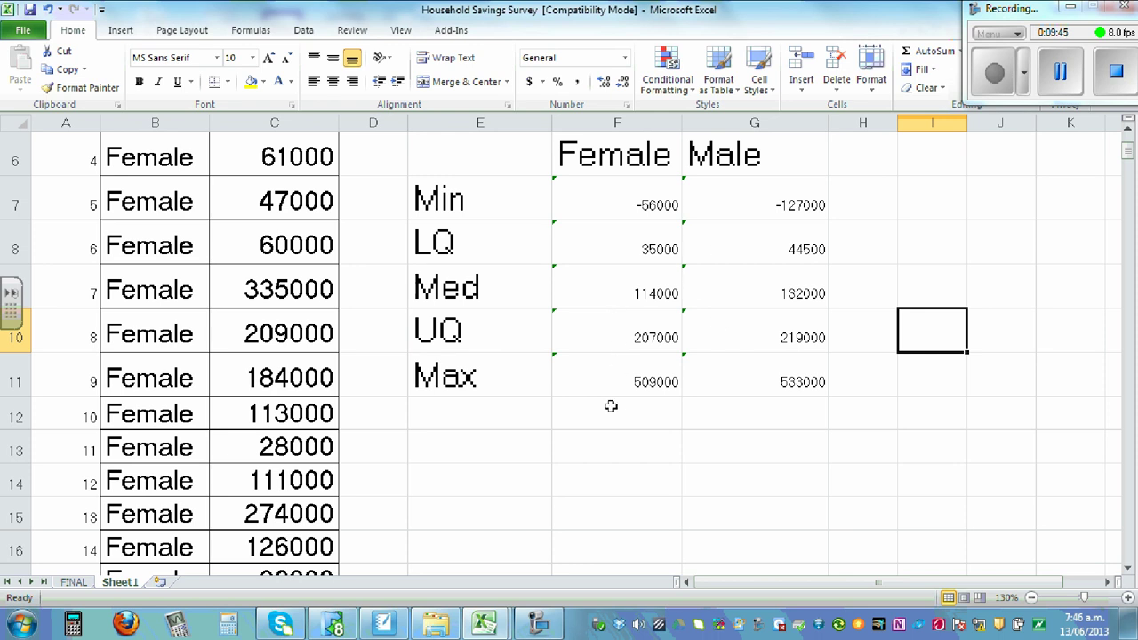
scroll(611, 406, up, 2)
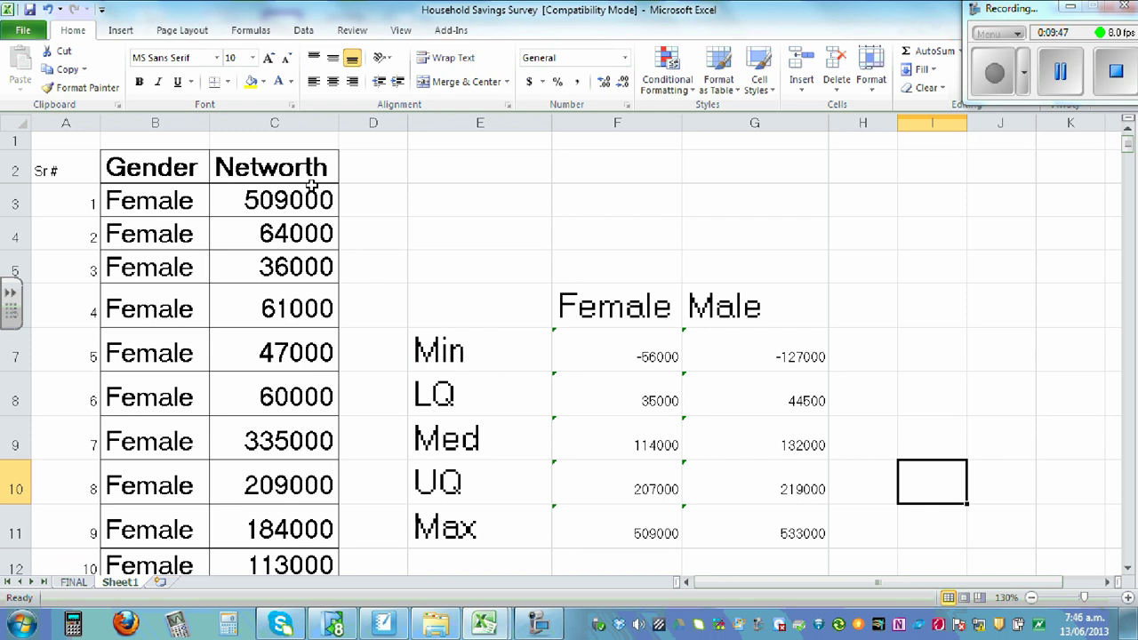